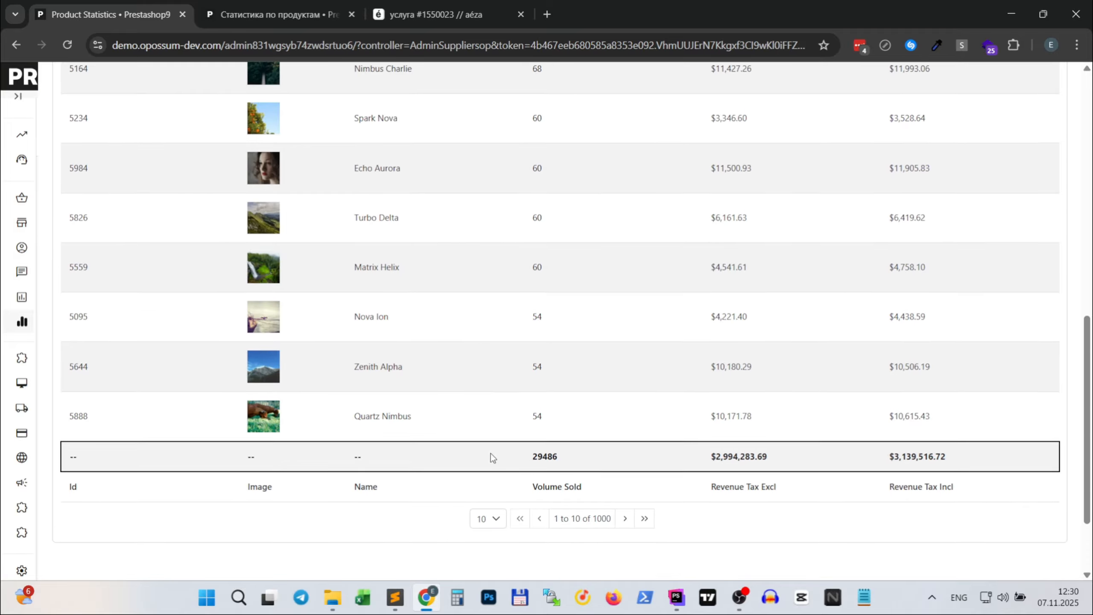
- Page forward through the product statistics table and go to its last page to review the rows and totals
left_click(626, 495)
scroll(678, 396, "up", 10)
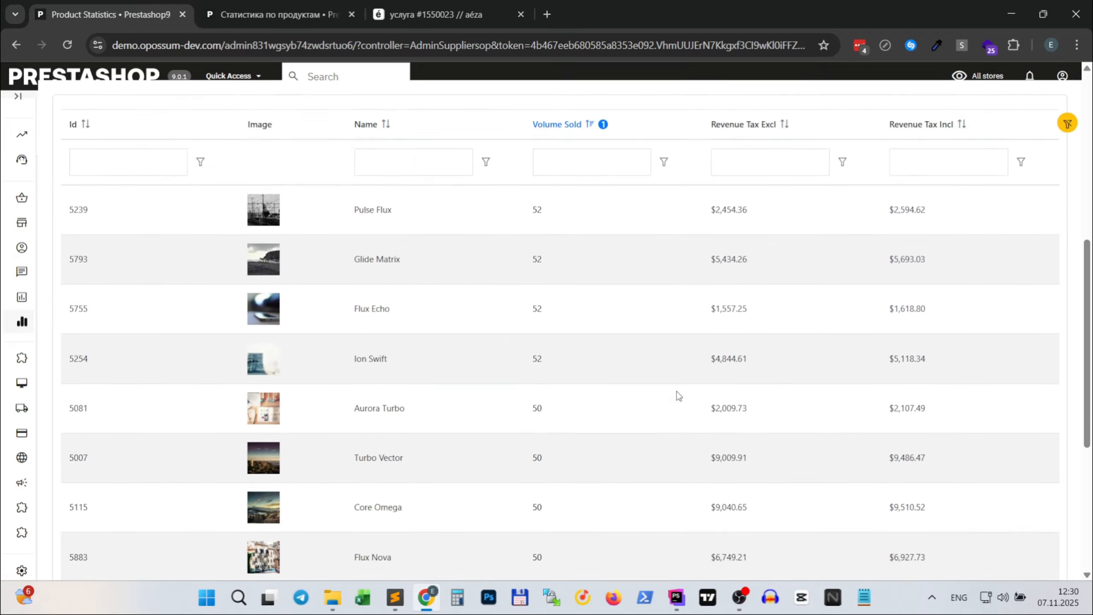
scroll(676, 401, "down", 12)
left_click(634, 414)
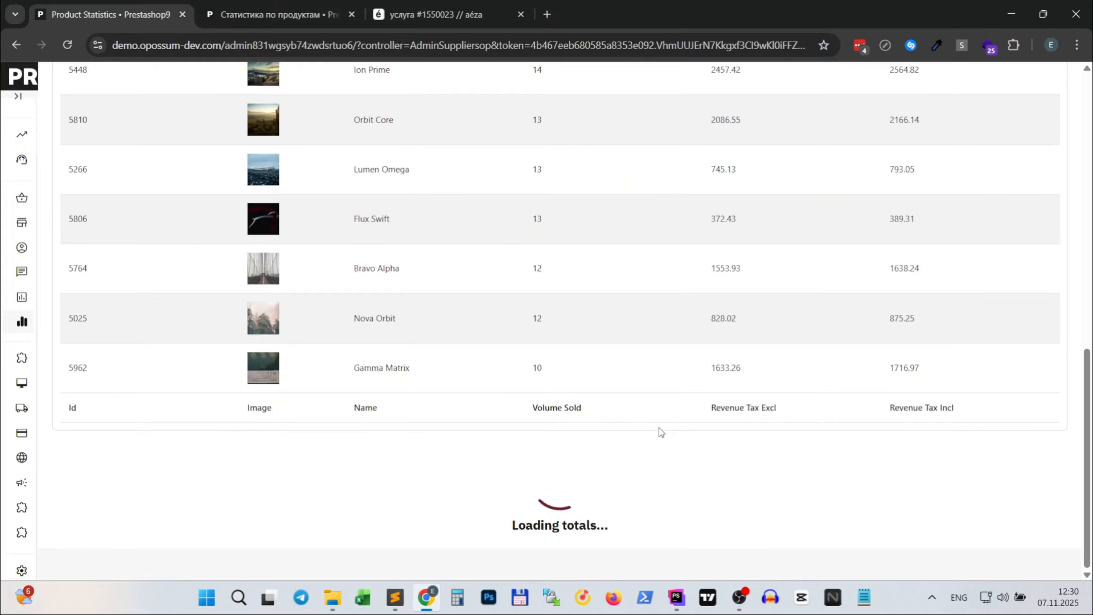
scroll(660, 427, "up", 8)
scroll(660, 427, "down", 5)
scroll(660, 432, "down", 5)
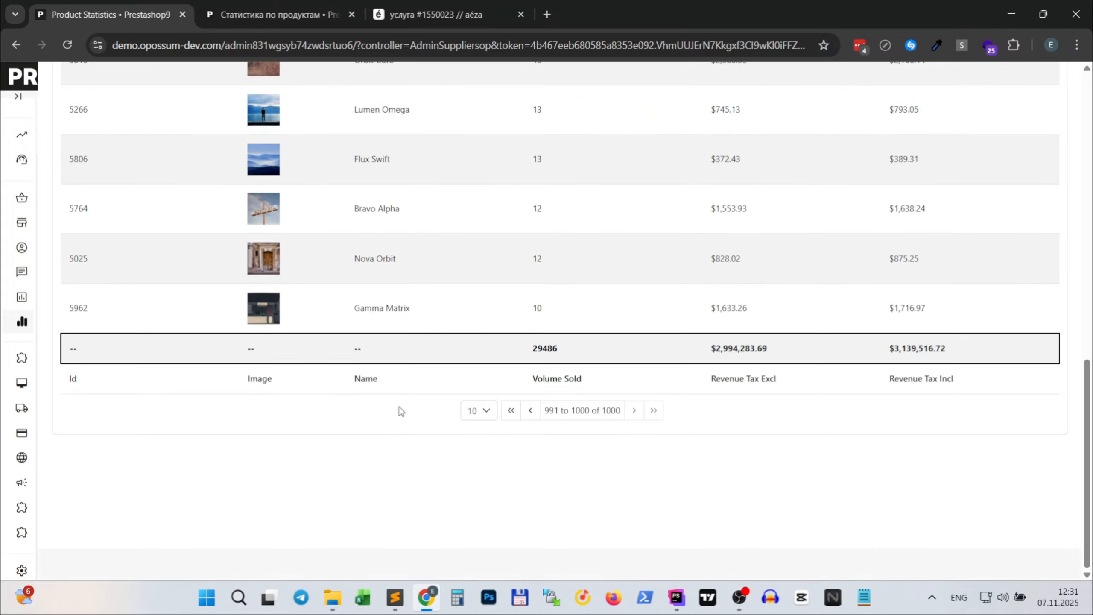
- Return to the first page of the product table and review the report's filters and sorted column
left_click(511, 410)
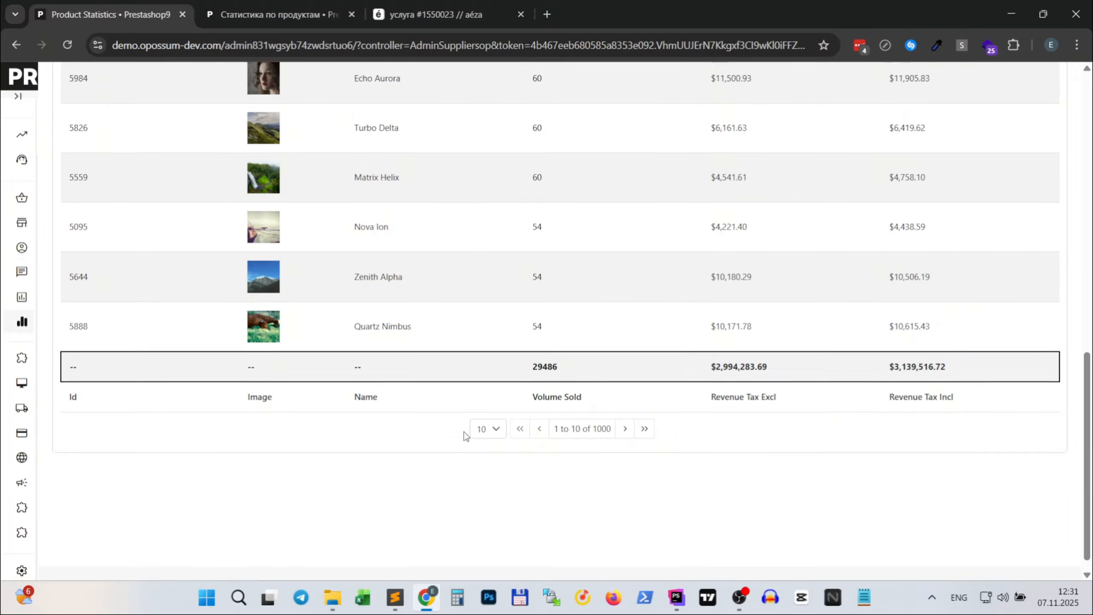
scroll(464, 431, "up", 15)
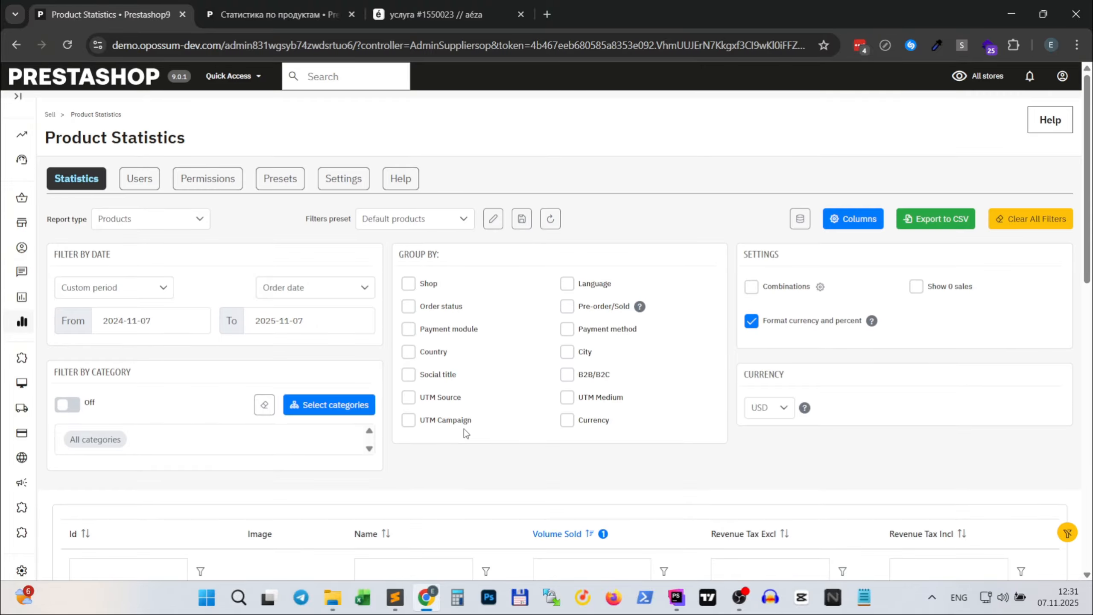
scroll(464, 428, "down", 5)
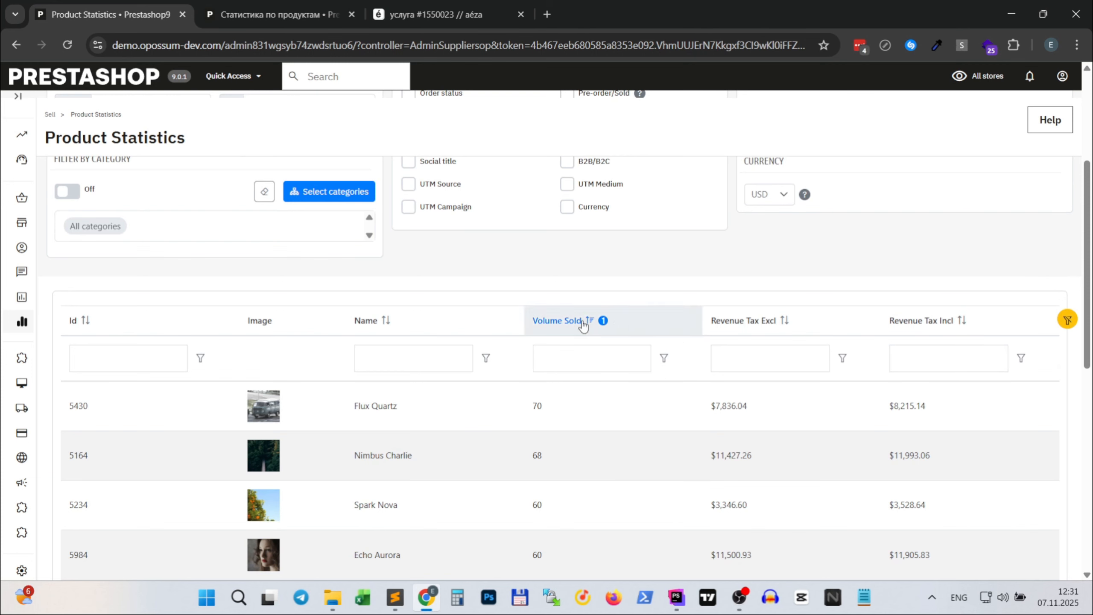
scroll(858, 442, "up", 5)
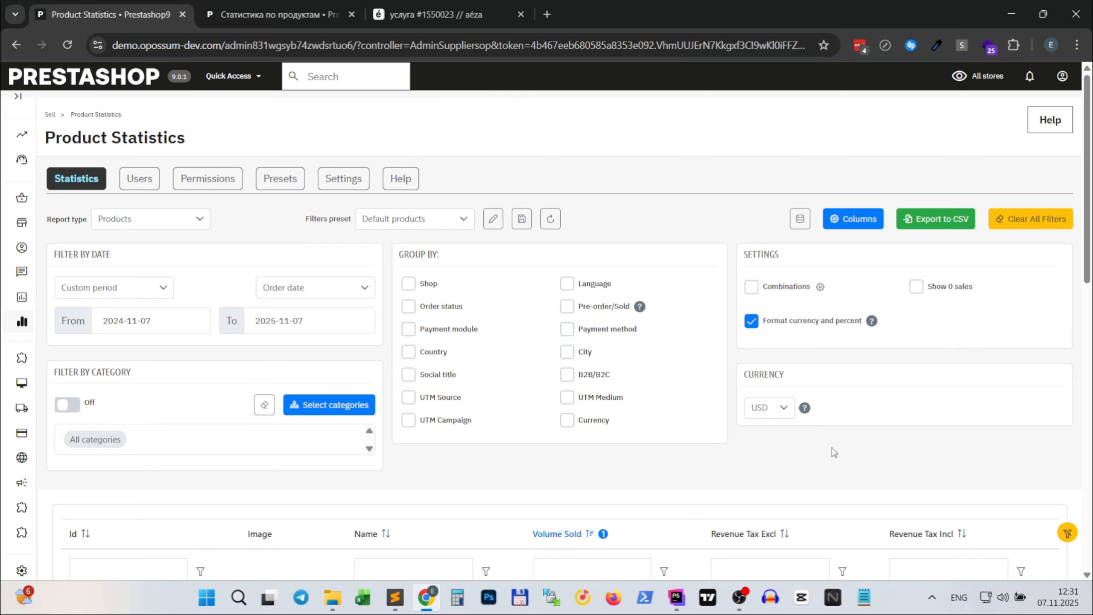
- Show the Reference and UPC columns in the product statistics table and save the column settings
left_click(869, 216)
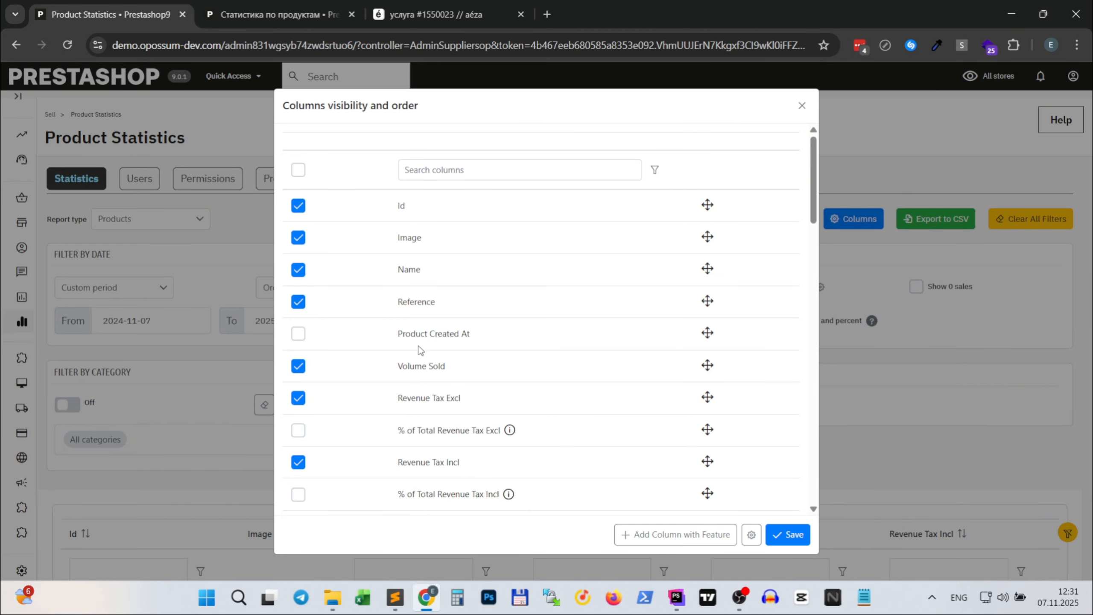
scroll(420, 350, "down", 20)
scroll(420, 346, "up", 5)
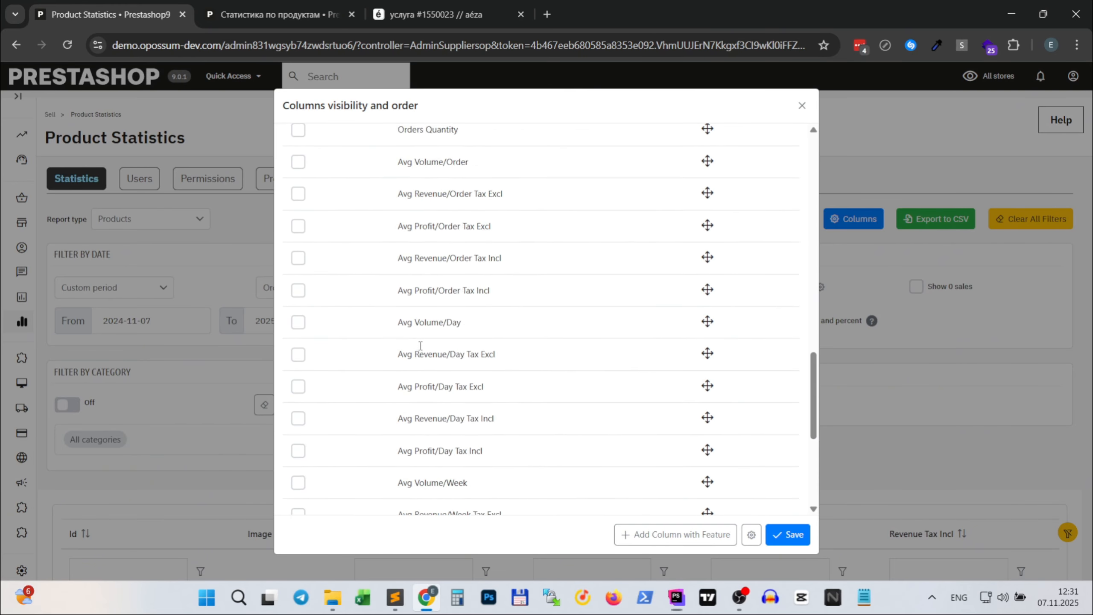
scroll(420, 345, "up", 10)
scroll(426, 339, "down", 6)
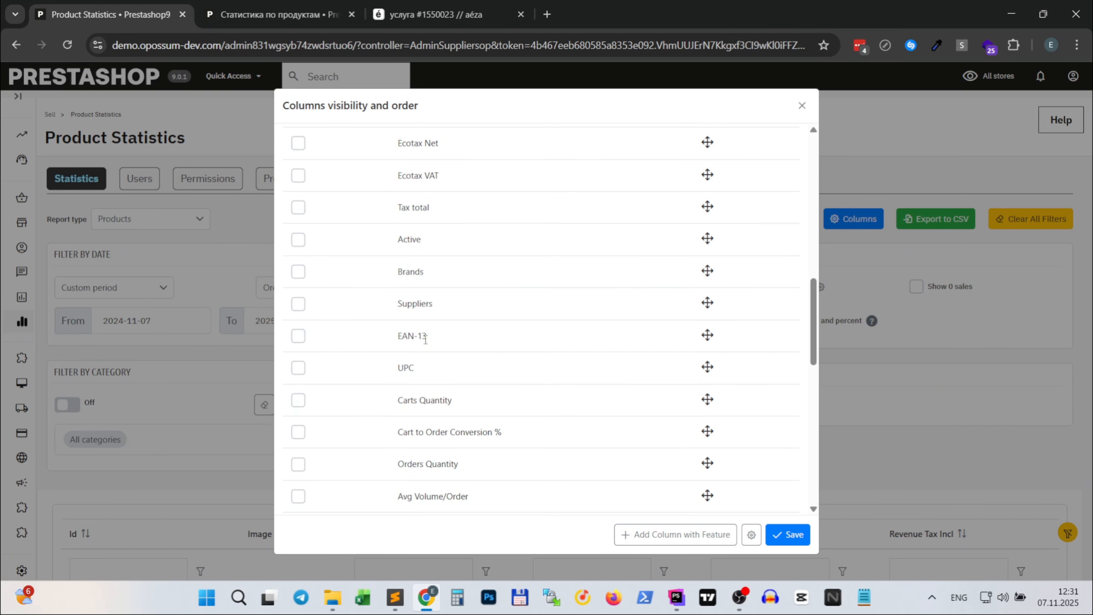
left_click(299, 370)
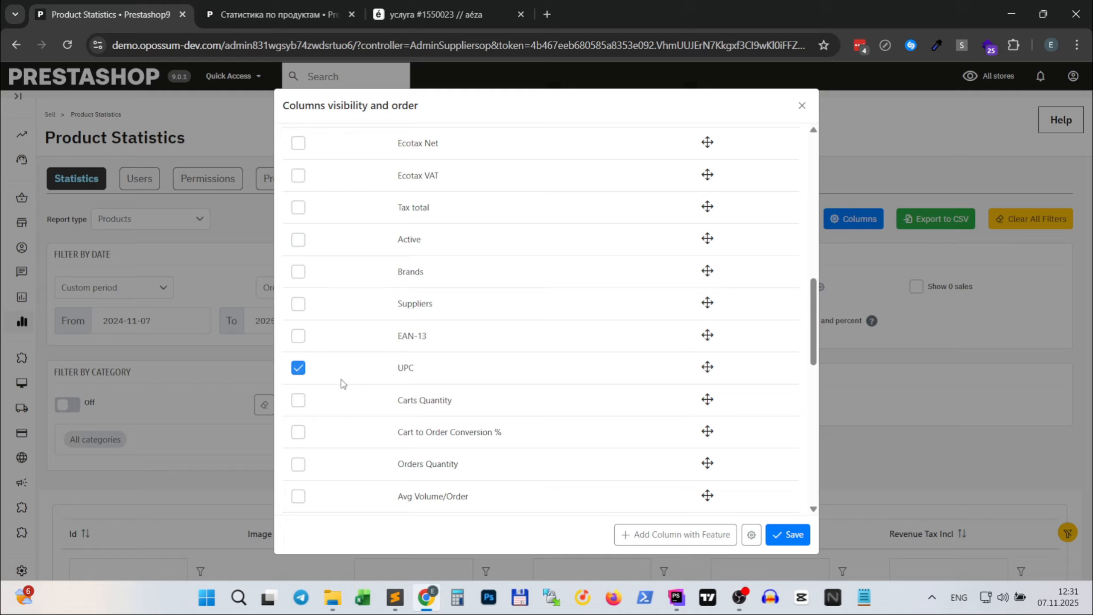
left_click(795, 535)
scroll(827, 337, "down", 5)
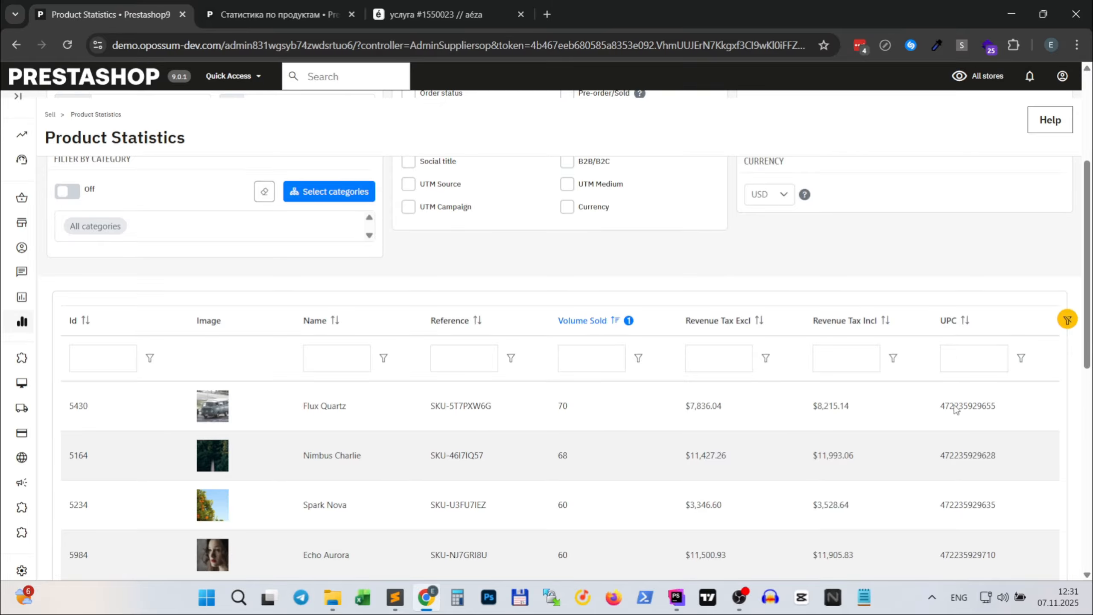
- Move the Reference column ahead of Id so it comes first in the table, and save the column order
scroll(964, 355, "up", 5)
left_click(850, 219)
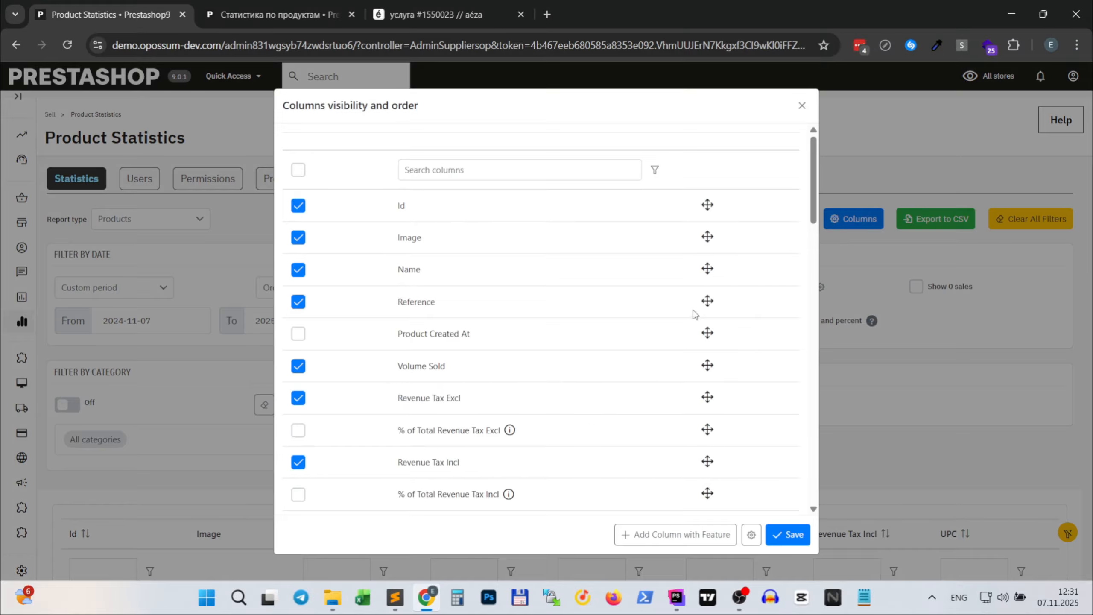
scroll(593, 386, "down", 5)
scroll(593, 386, "up", 6)
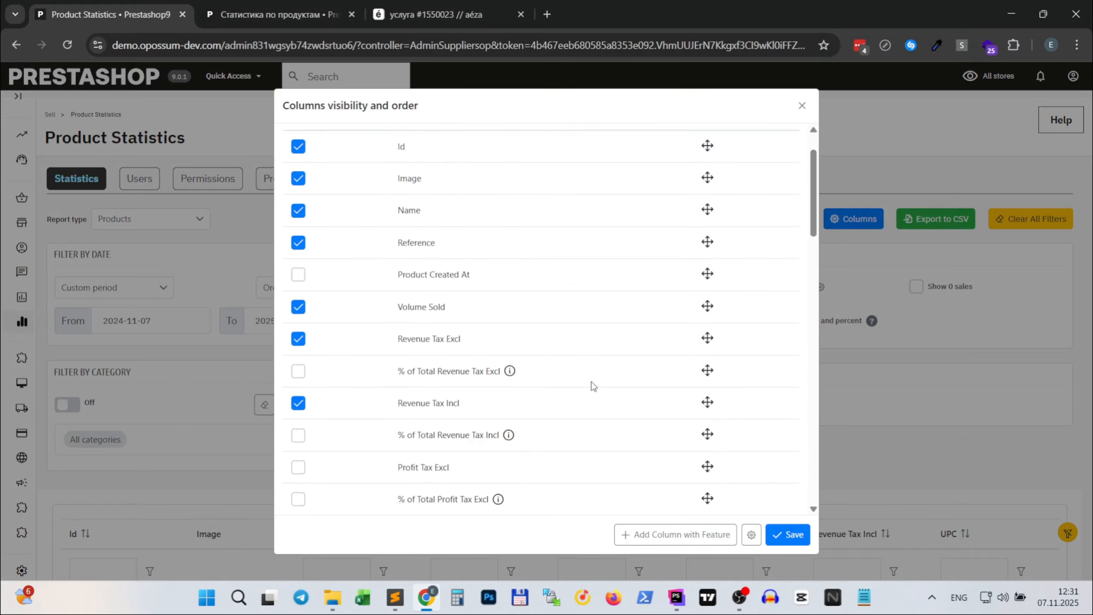
left_click_drag(705, 302, 697, 199)
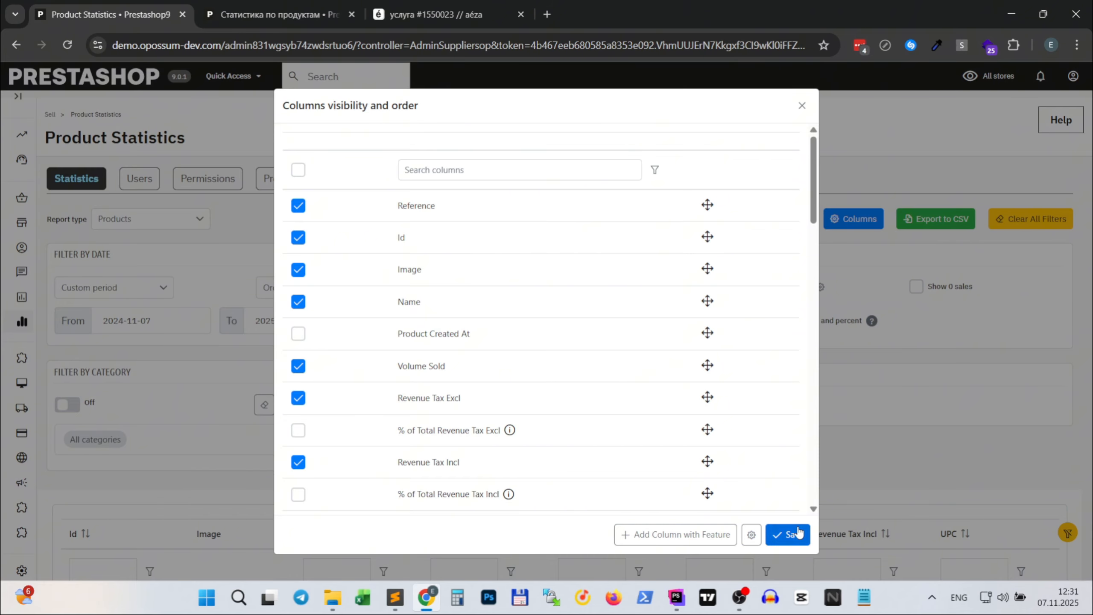
left_click(788, 534)
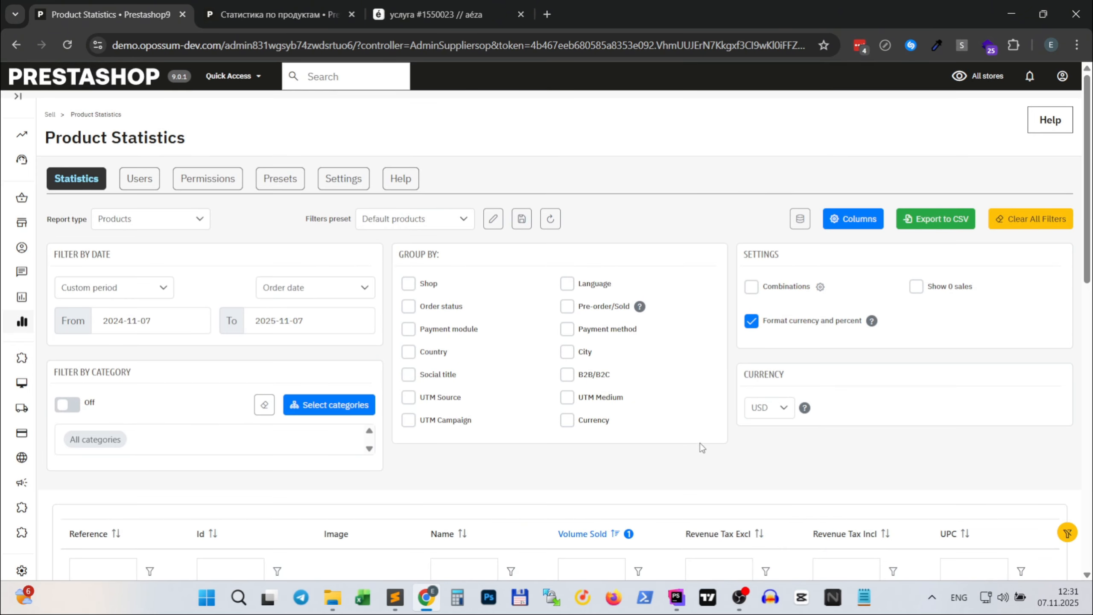
- Sort the product statistics table by Reference in ascending order
scroll(703, 439, "down", 5)
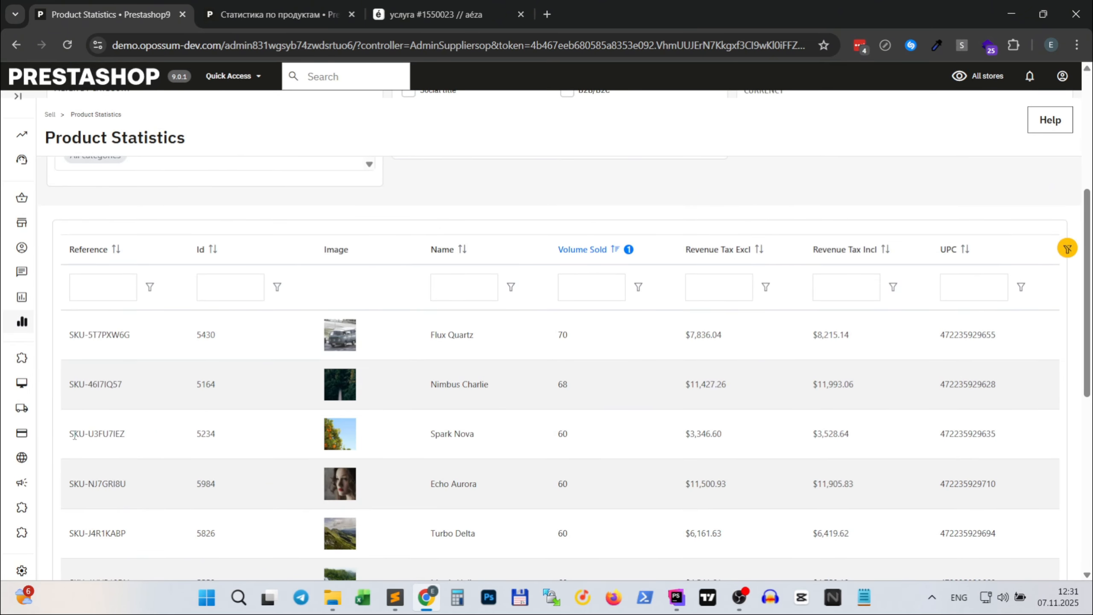
scroll(106, 301, "down", 5)
scroll(106, 341, "up", 5)
left_click(107, 252)
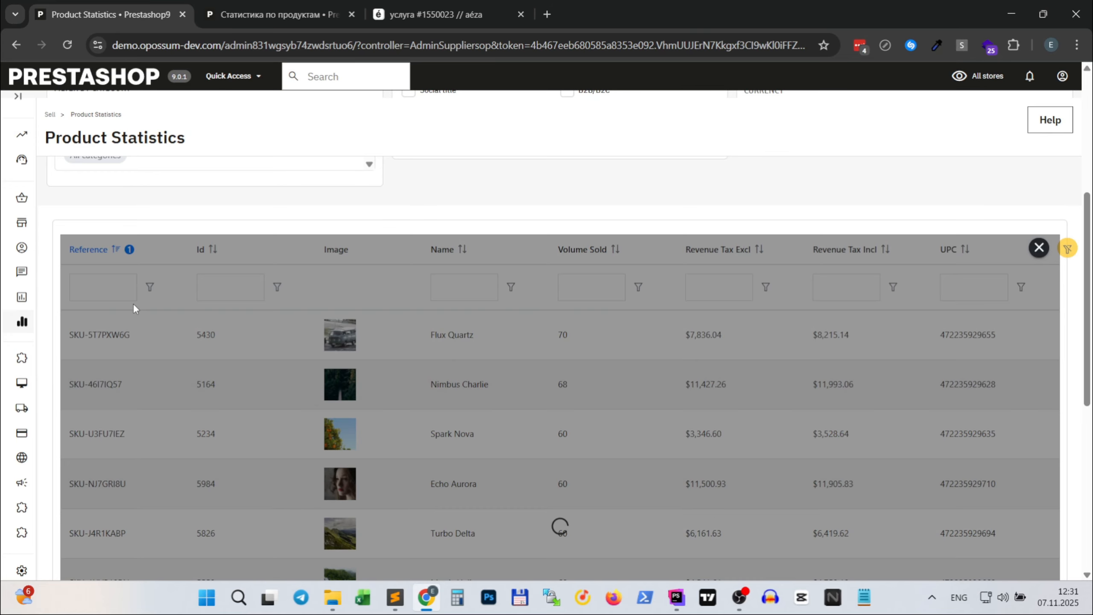
left_click(108, 254)
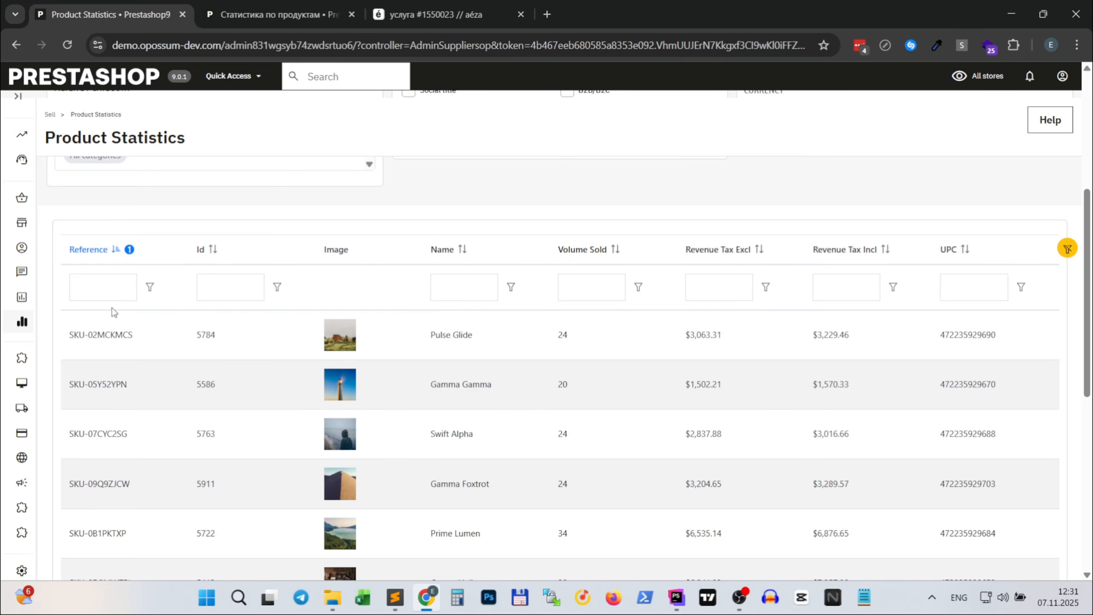
- Filter the Reference column by 025 with the Not equals condition
left_click(113, 284)
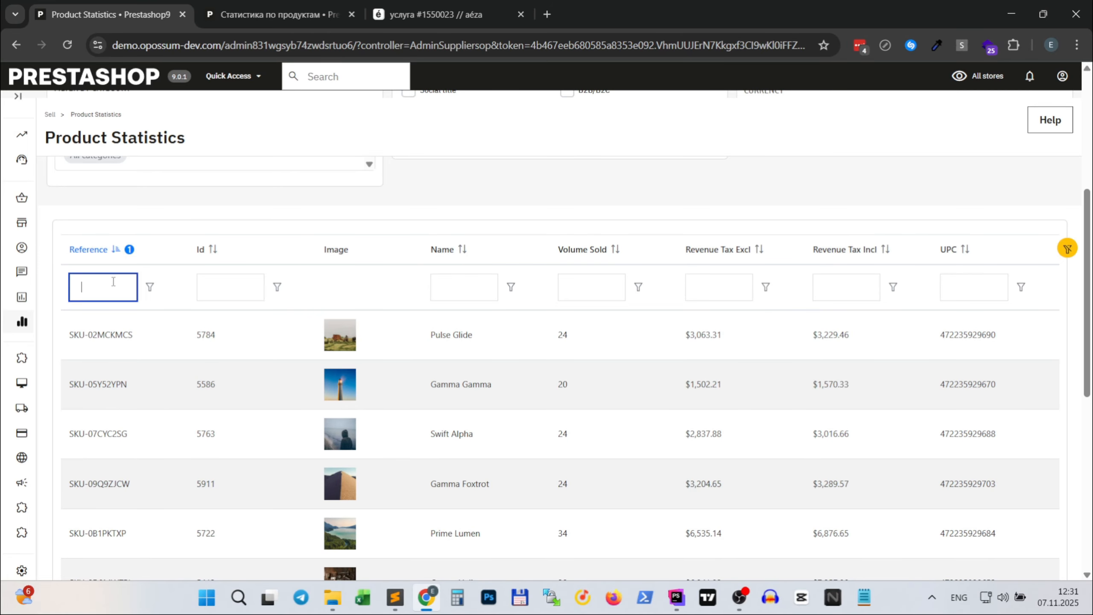
type("025")
key("Return")
left_click(158, 292)
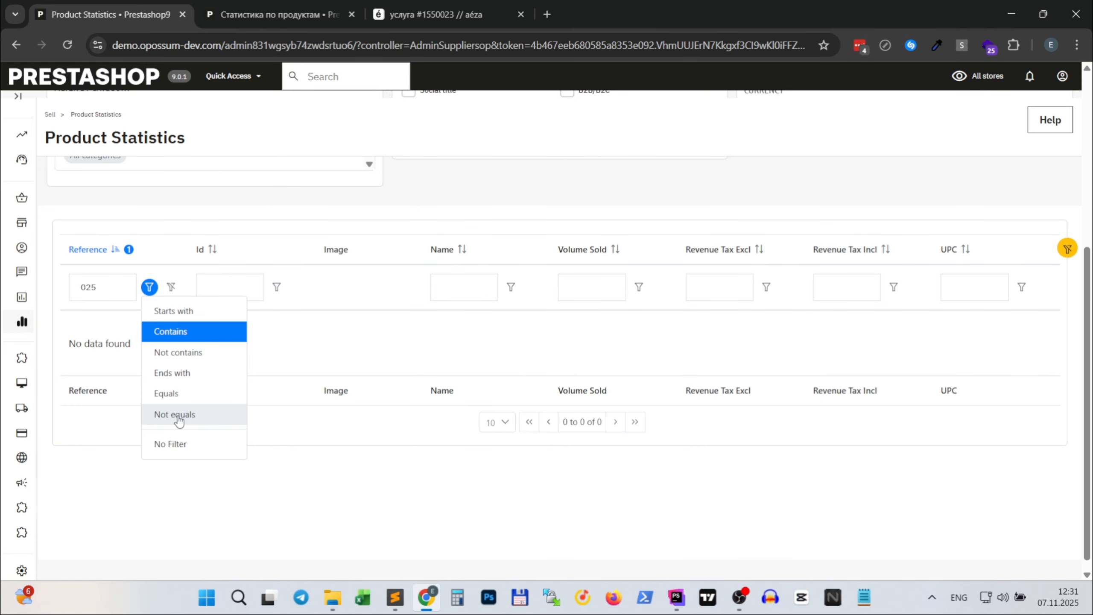
left_click(178, 416)
scroll(115, 313, "up", 3)
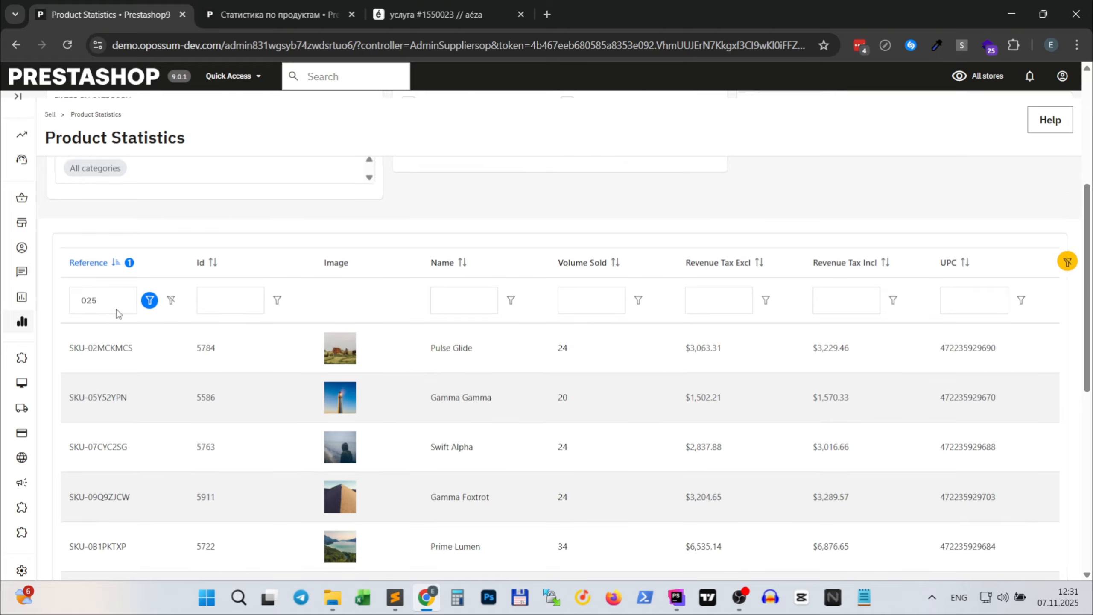
scroll(439, 365, "down", 3)
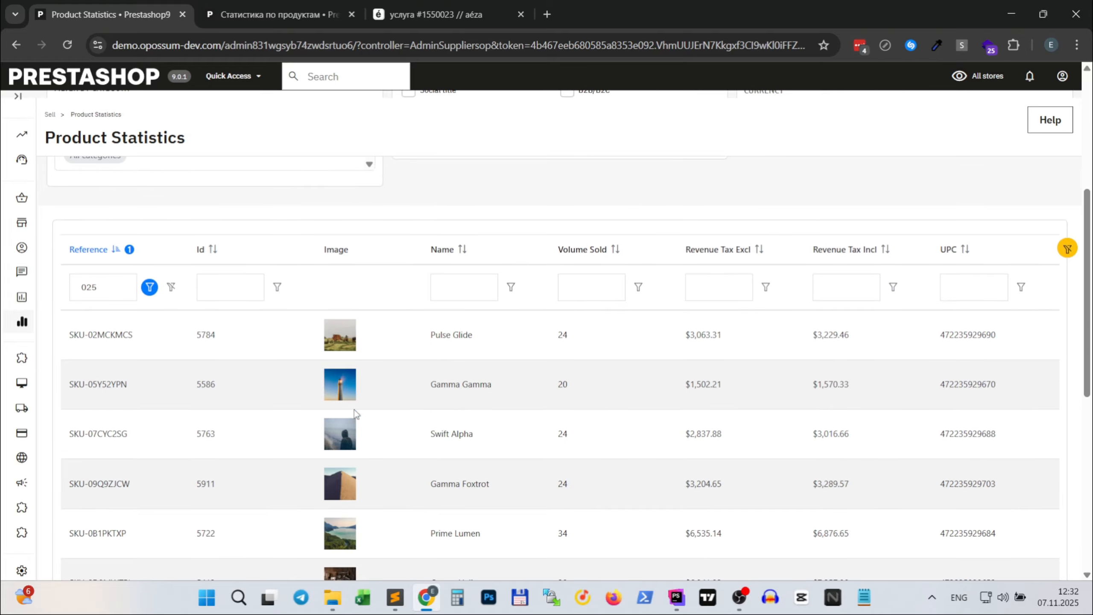
- View the Pulse Glide product's edit page from the table, close it and return to the statistics report
left_click(444, 340)
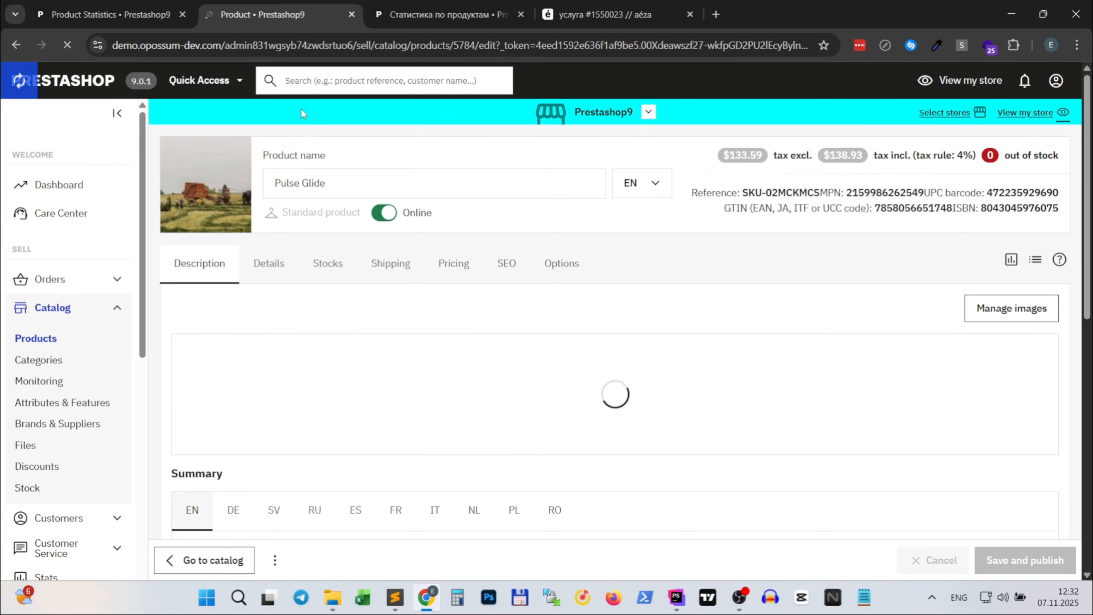
left_click(352, 14)
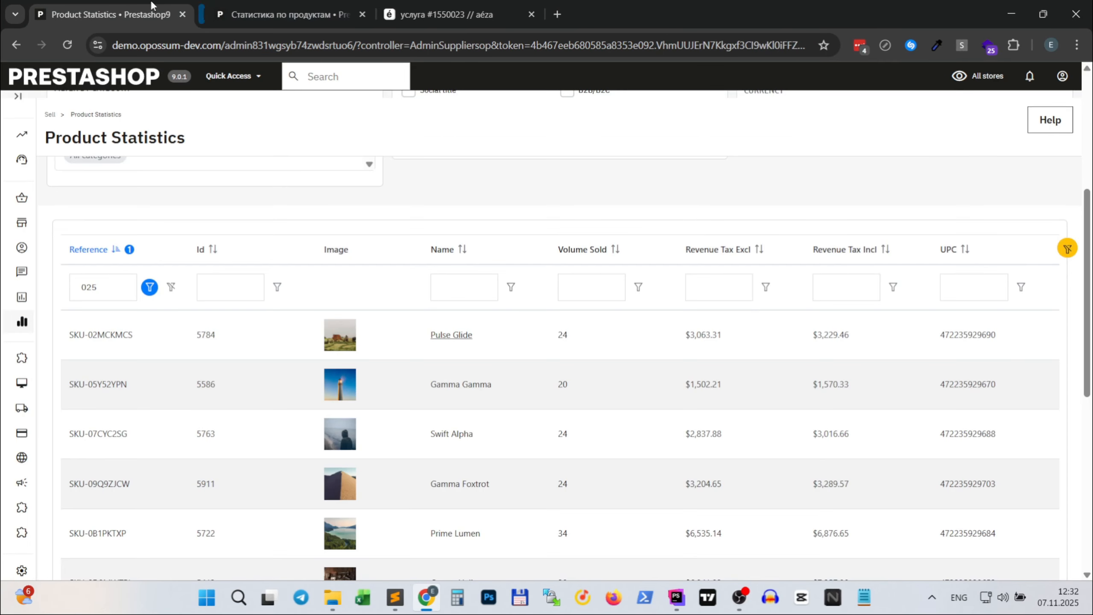
scroll(606, 416, "up", 5)
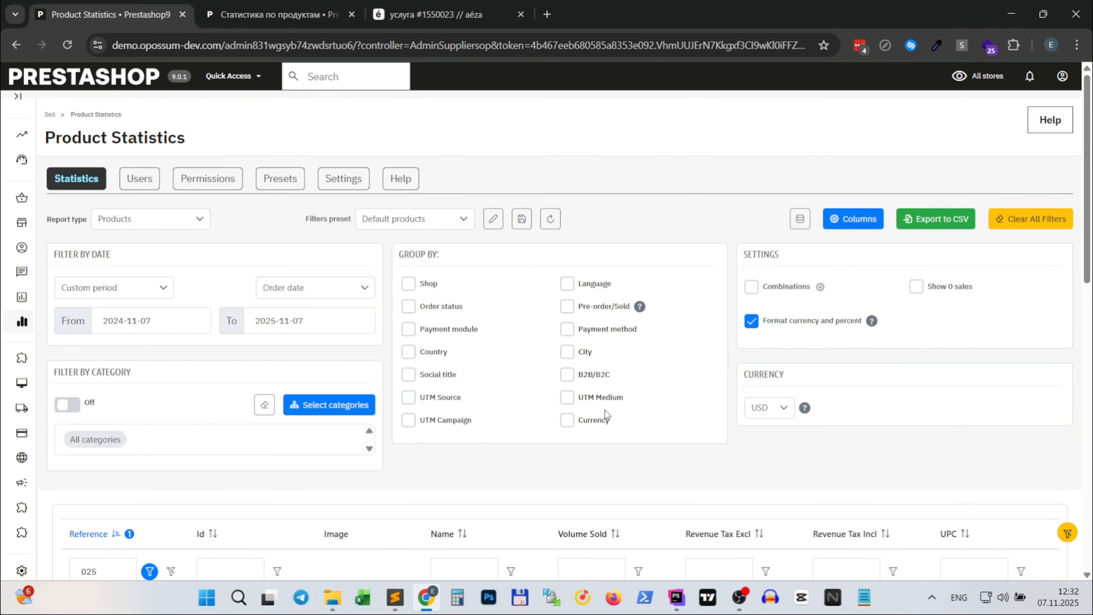
scroll(606, 416, "down", 6)
scroll(607, 415, "up", 5)
scroll(607, 415, "up", 2)
- Hide the UPC column from the product statistics table and save the column settings
left_click(852, 220)
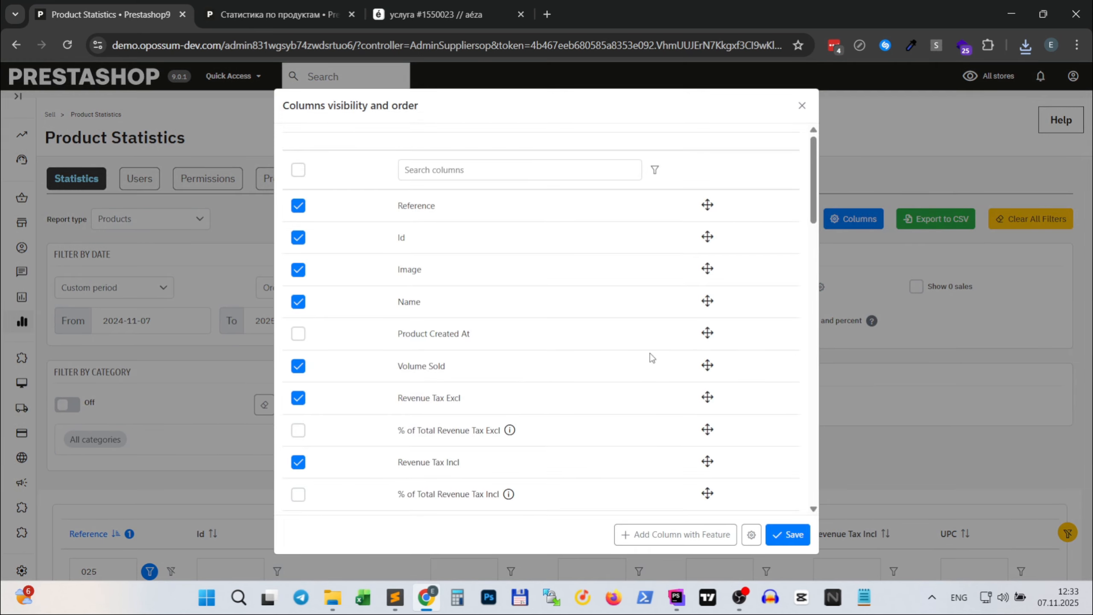
scroll(385, 383, "down", 20)
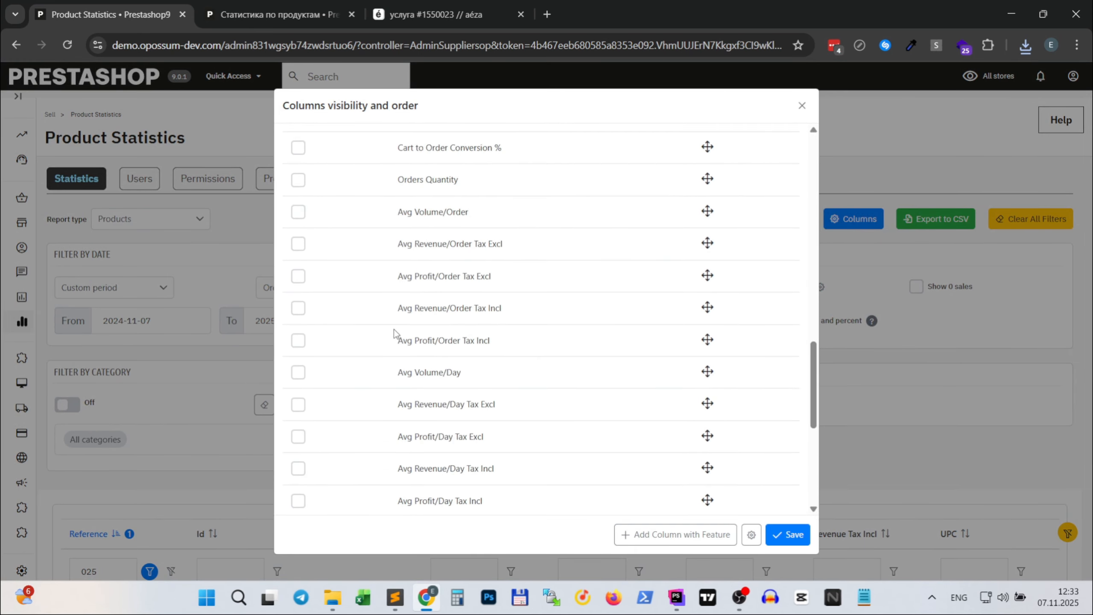
scroll(393, 329, "up", 5)
left_click(304, 304)
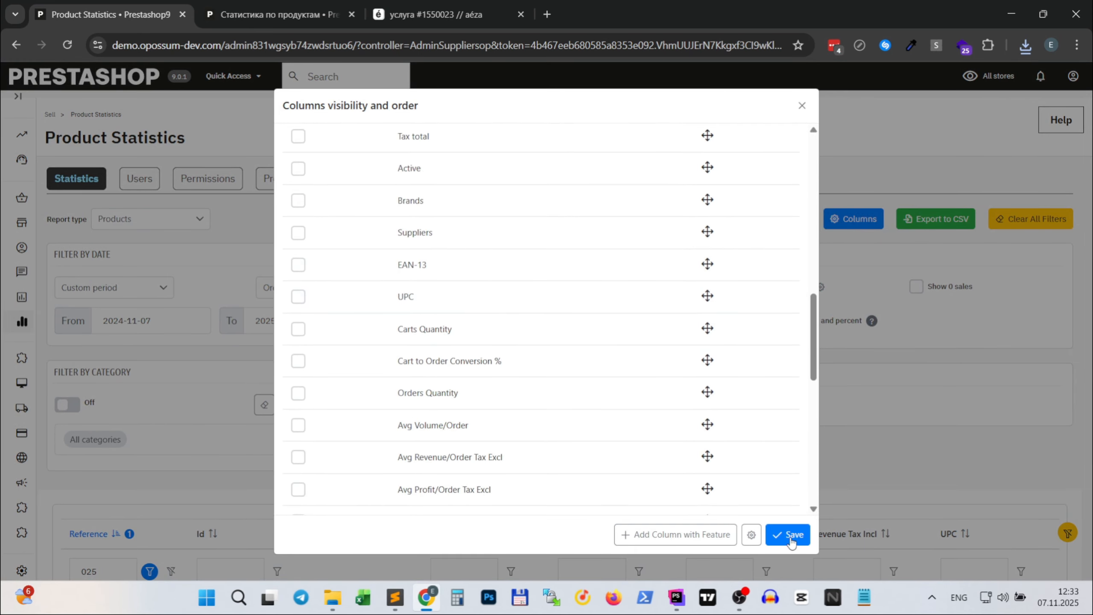
left_click(788, 535)
scroll(979, 422, "down", 5)
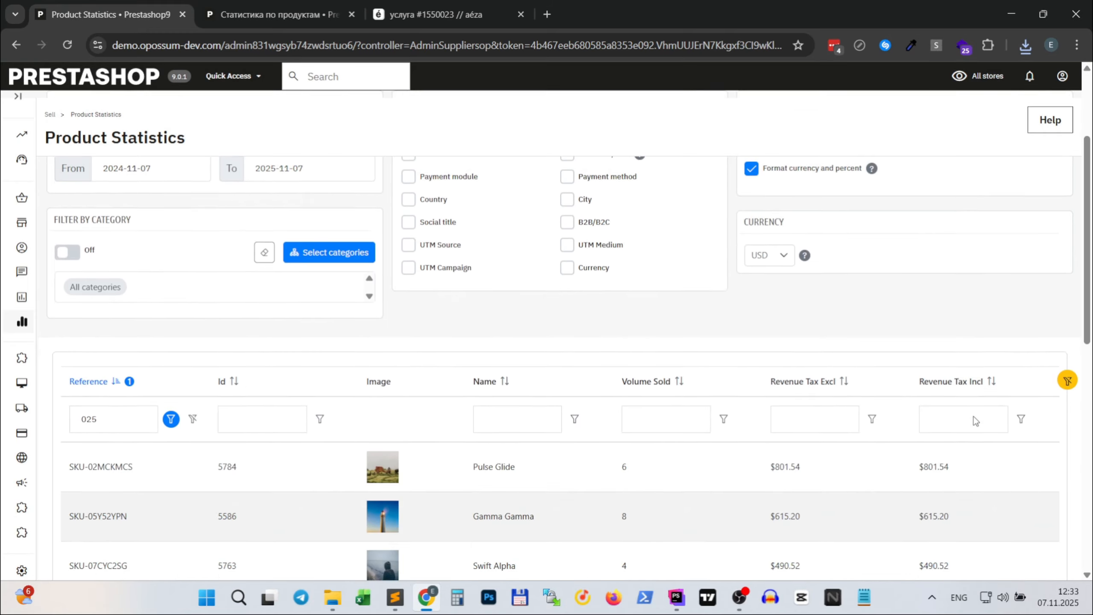
scroll(972, 403, "up", 3)
scroll(972, 404, "down", 5)
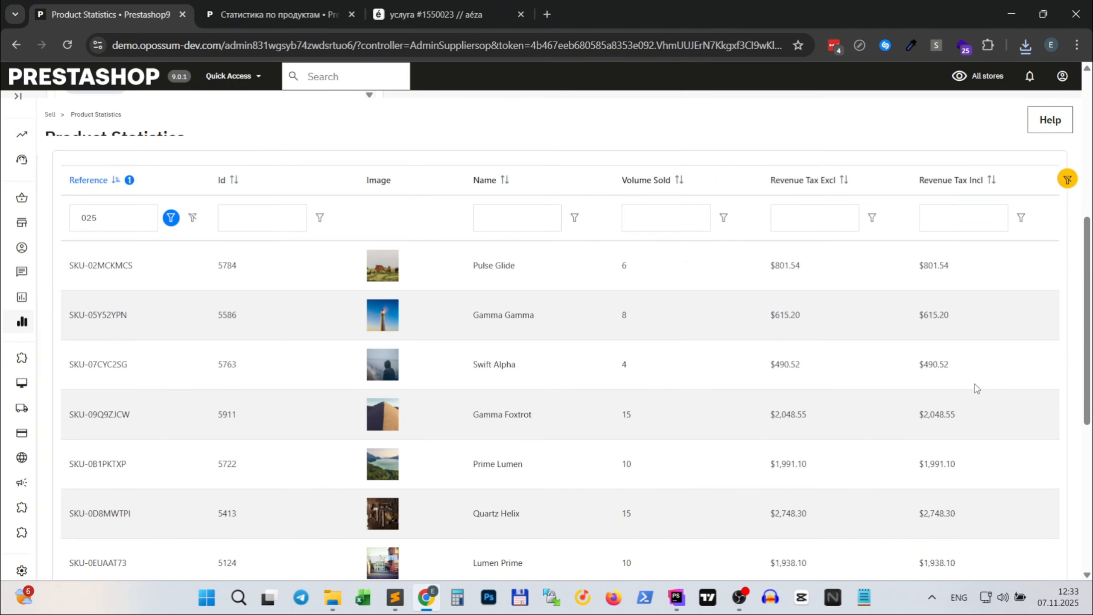
- Export the product statistics report to CSV and open the exported file in Excel
scroll(978, 390, "up", 5)
left_click(915, 232)
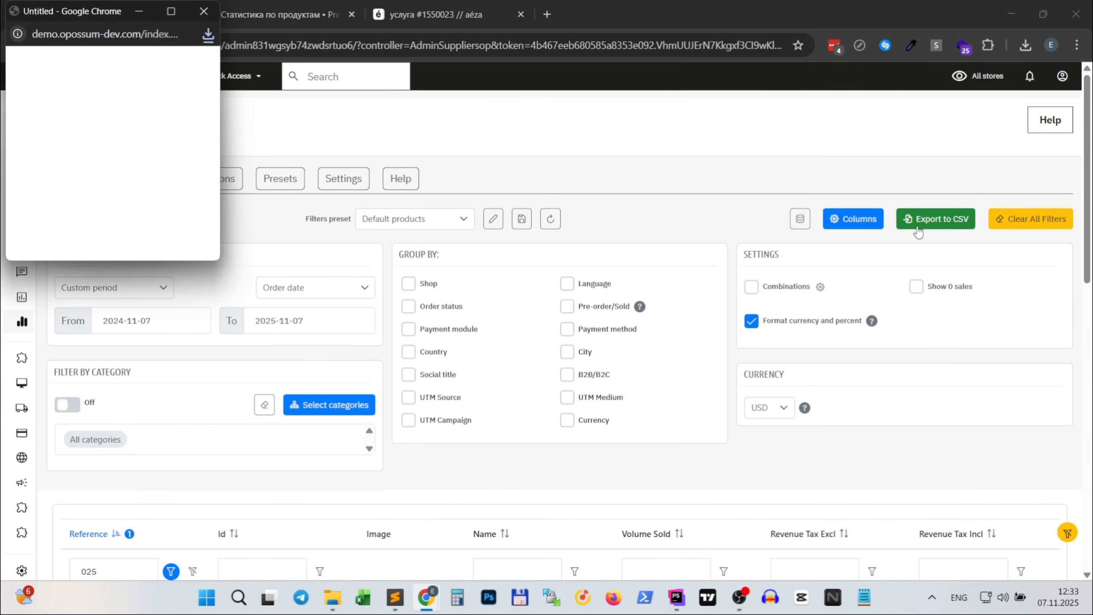
left_click(756, 553)
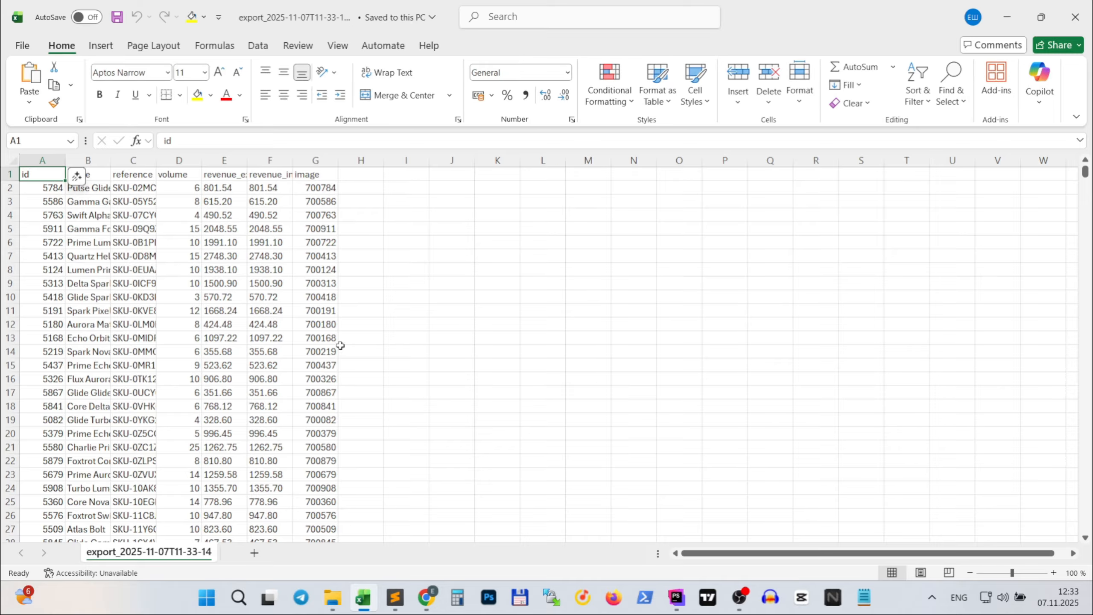
- Widen the reference column so the full SKU codes fit, and look through the exported rows
left_click_drag(160, 159, 202, 162)
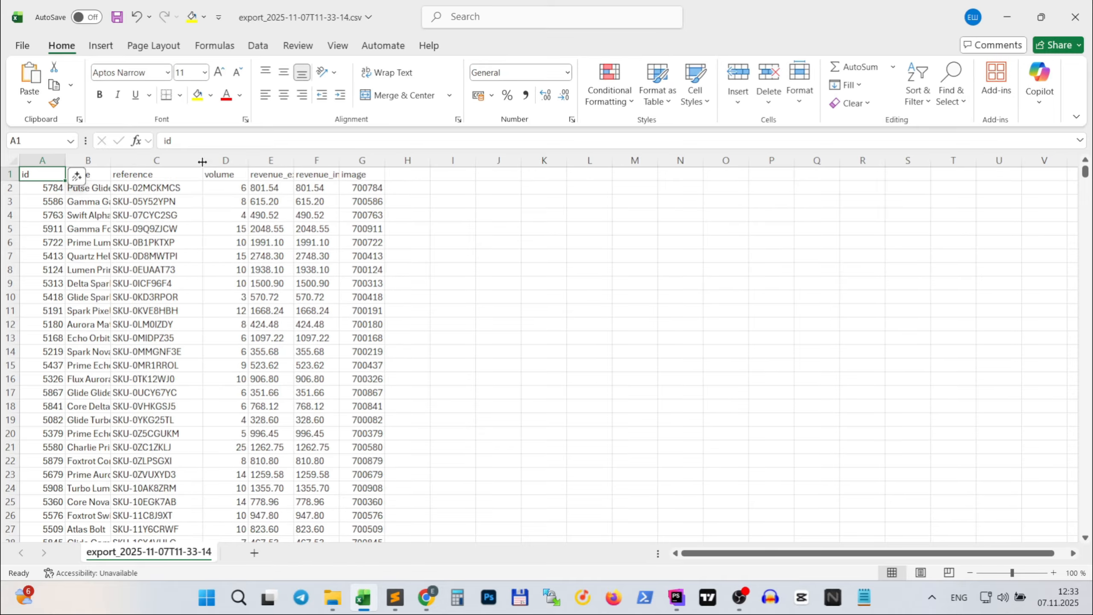
scroll(557, 250, "down", 12)
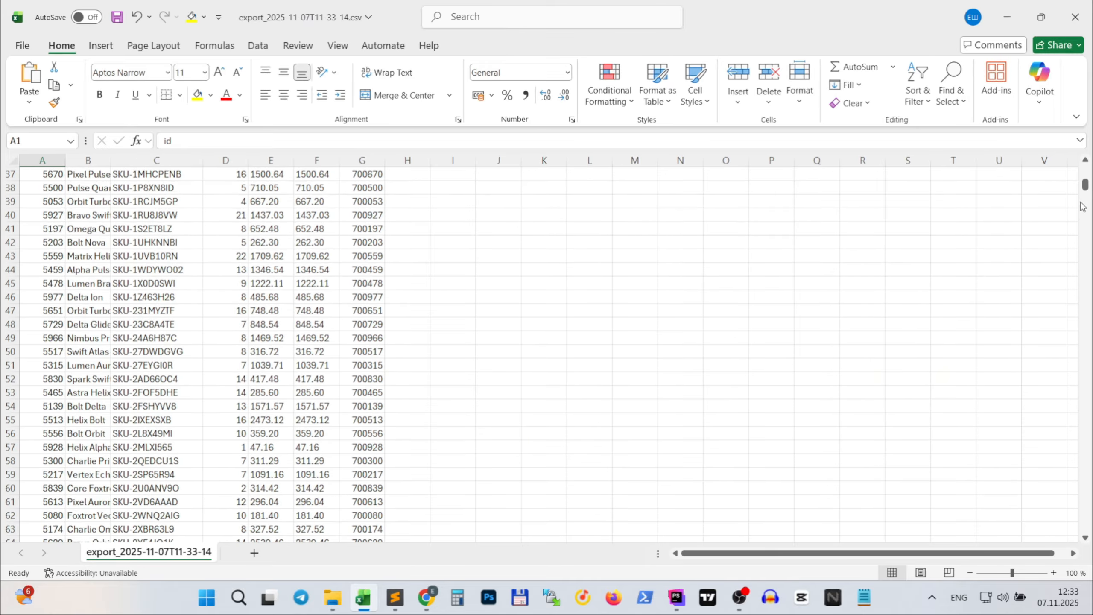
- Check the last rows of the exported spreadsheet, and return to the Product Statistics page in the browser
left_click_drag(1085, 186, 1050, 561)
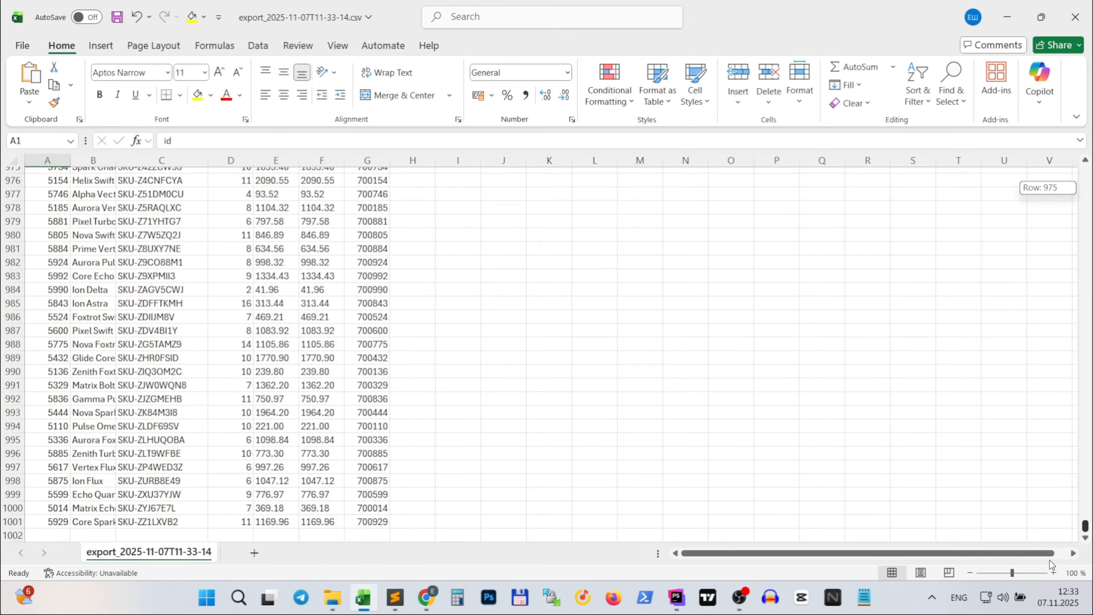
scroll(43, 427, "down", 3)
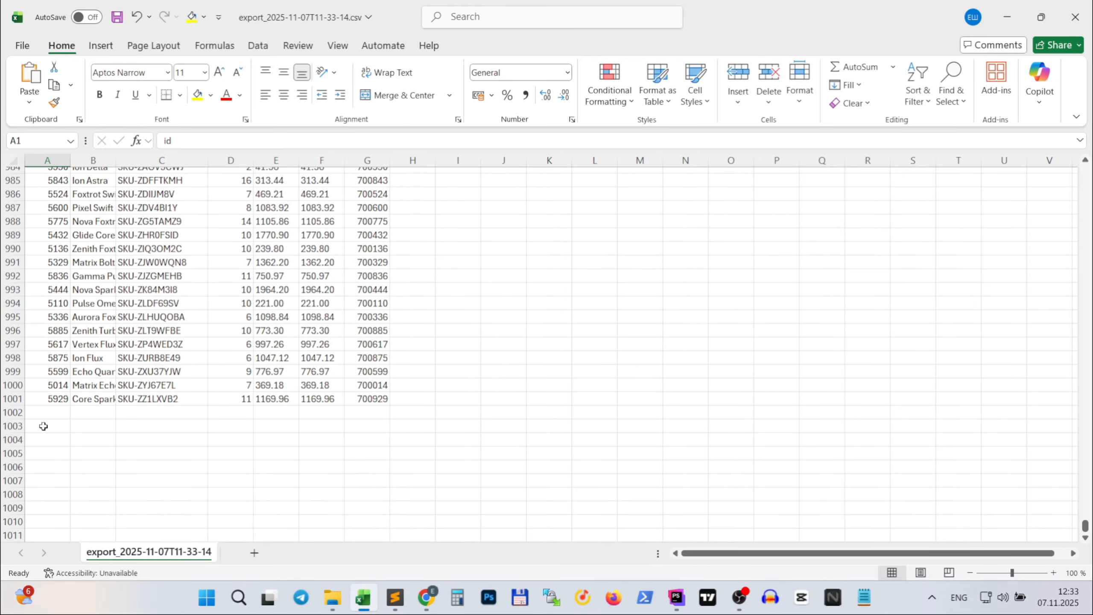
left_click(42, 396)
scroll(347, 292, "up", 10)
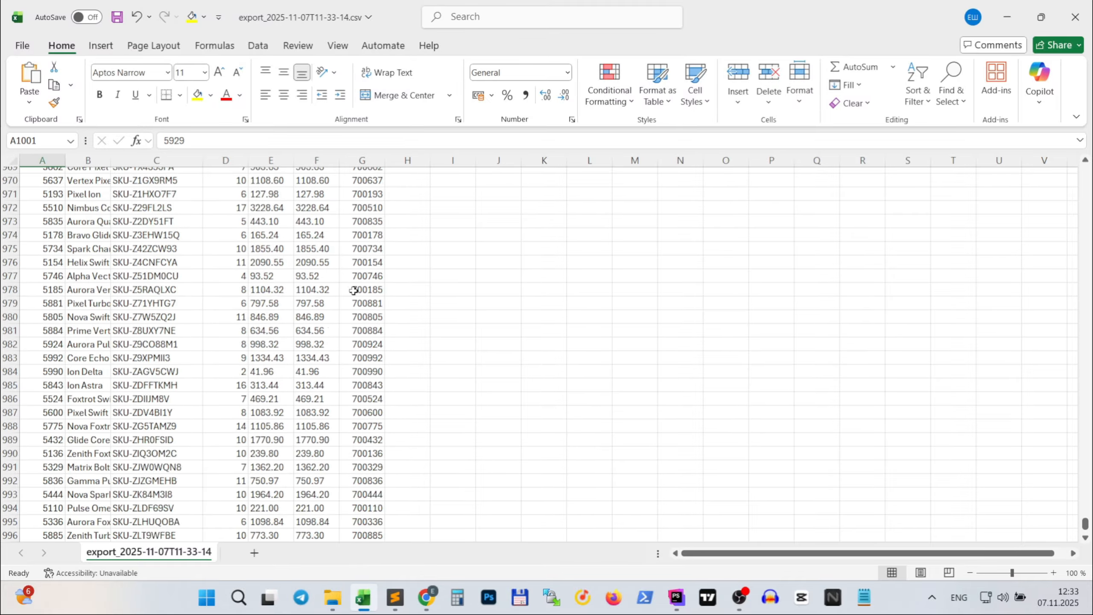
left_click(1012, 7)
- Set the report's date filter to the Previous 3 months period
left_click(114, 288)
scroll(121, 420, "down", 2)
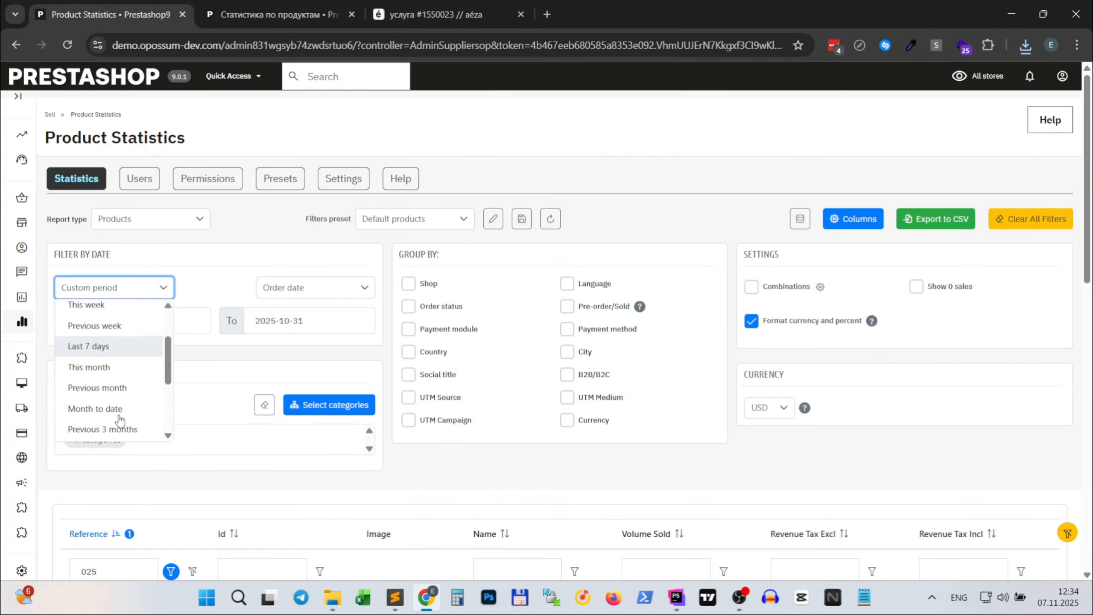
scroll(120, 420, "down", 2)
left_click(122, 311)
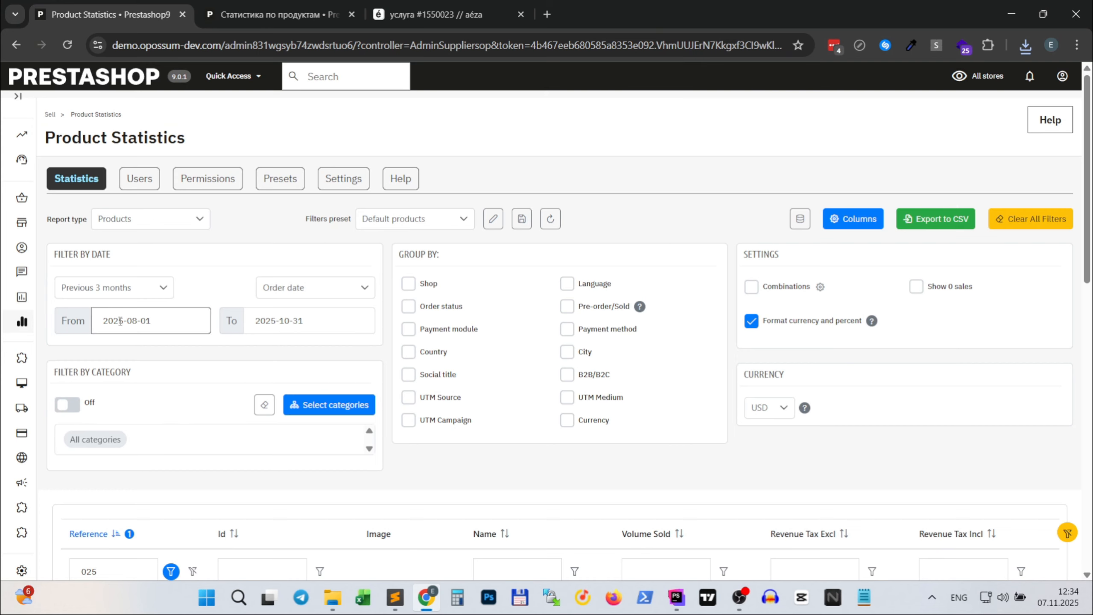
- Set a custom date range from 2025-07-08 to 2025-11-21 and check the product table for that period
left_click(167, 320)
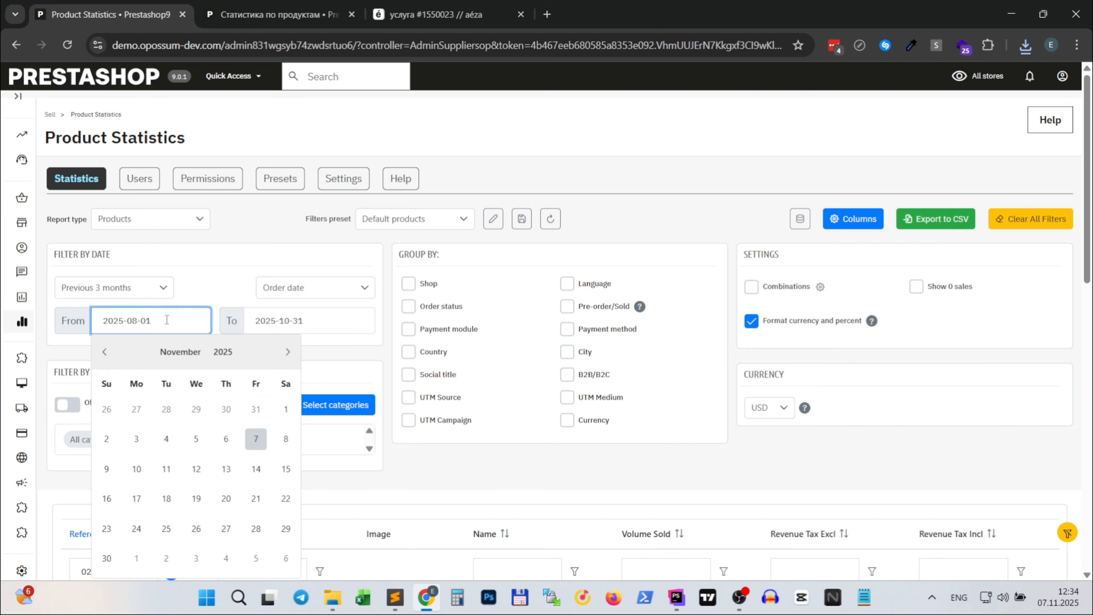
left_click(107, 353)
left_click(108, 353)
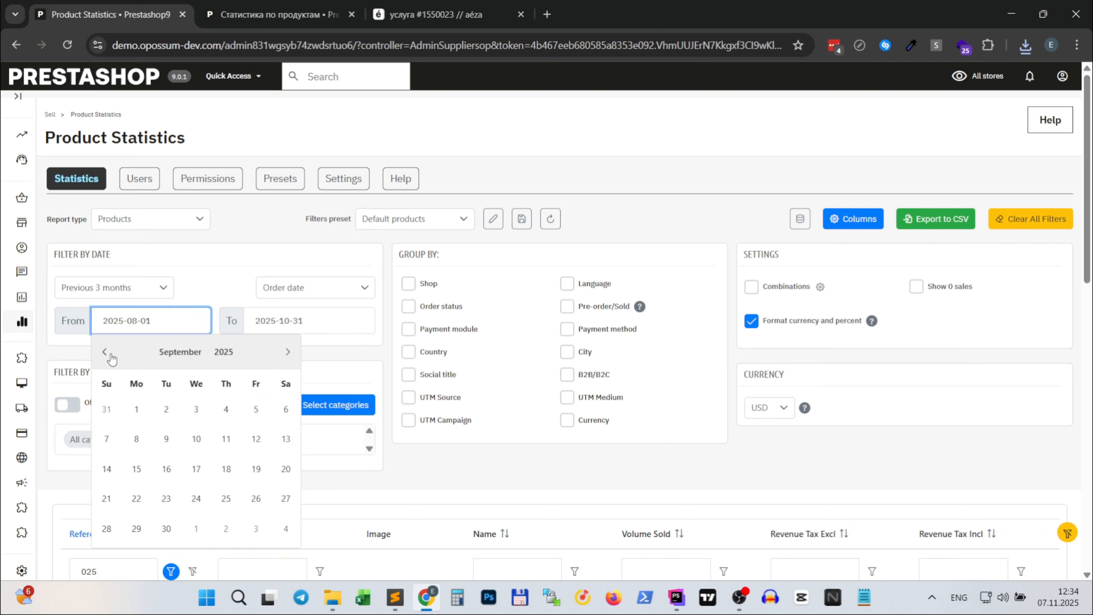
left_click(108, 353)
left_click(108, 353)
left_click(166, 439)
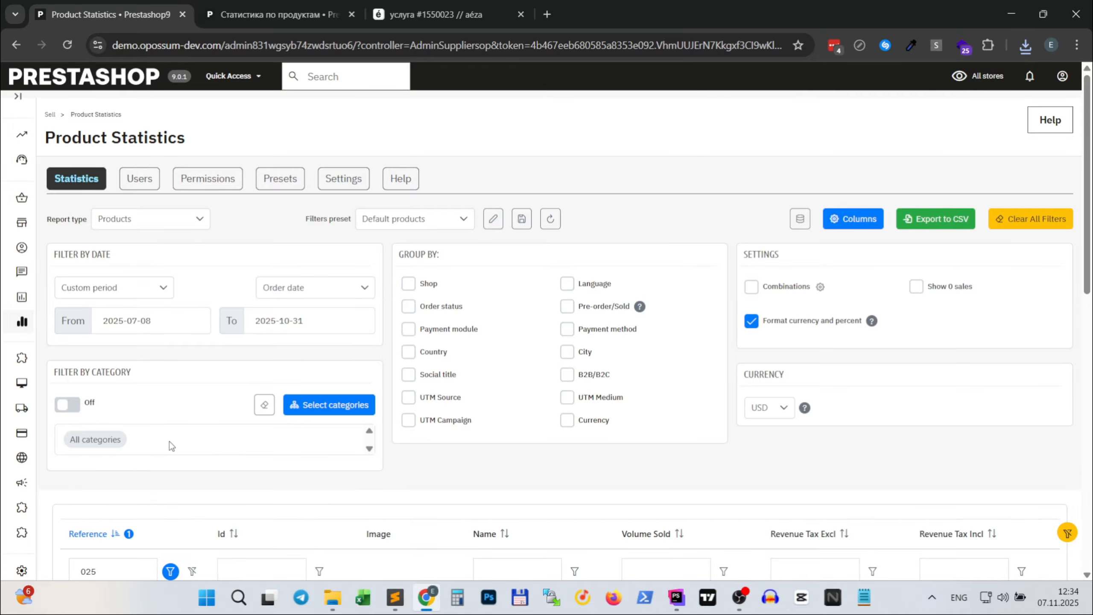
scroll(613, 416, "down", 5)
scroll(614, 416, "up", 5)
left_click(362, 323)
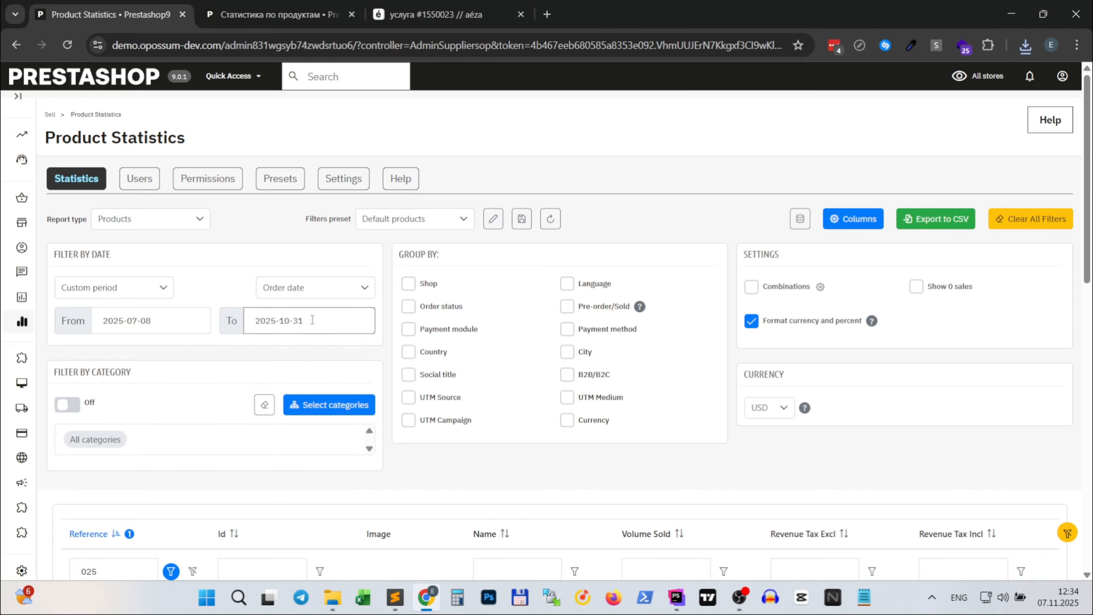
left_click(408, 499)
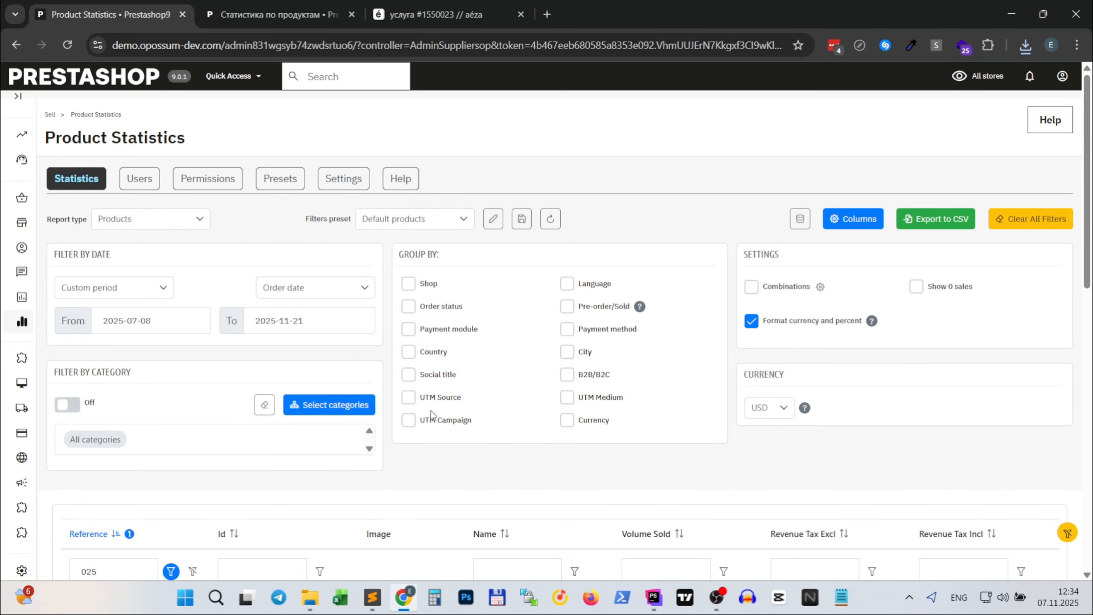
scroll(439, 388, "down", 8)
scroll(444, 378, "up", 7)
- Try filtering the period by Invoice date and by Delivery date, and set it back to Order date
left_click(333, 222)
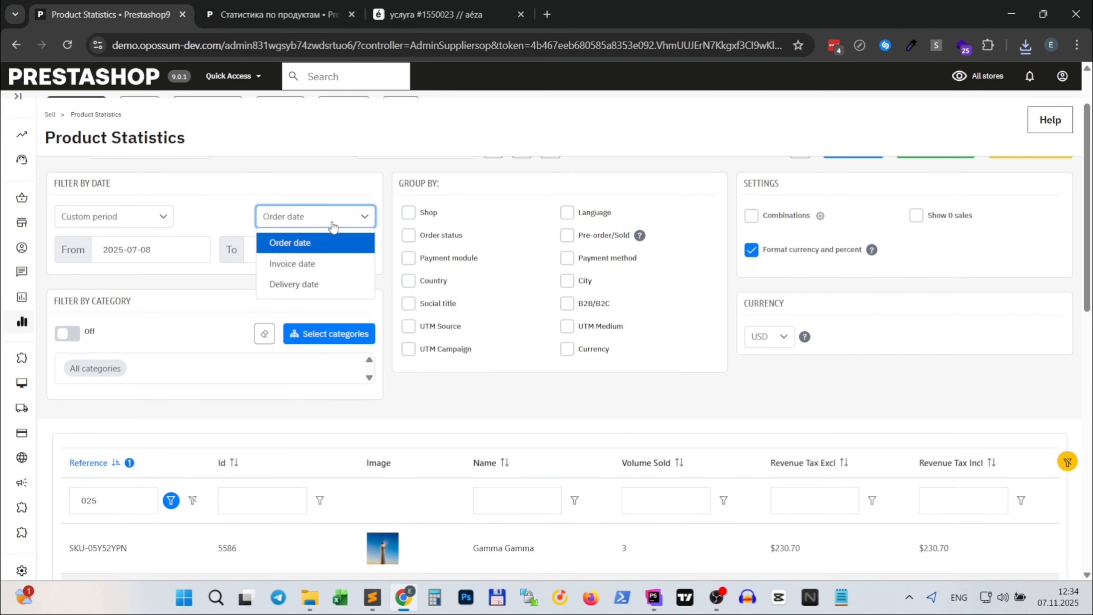
left_click(293, 264)
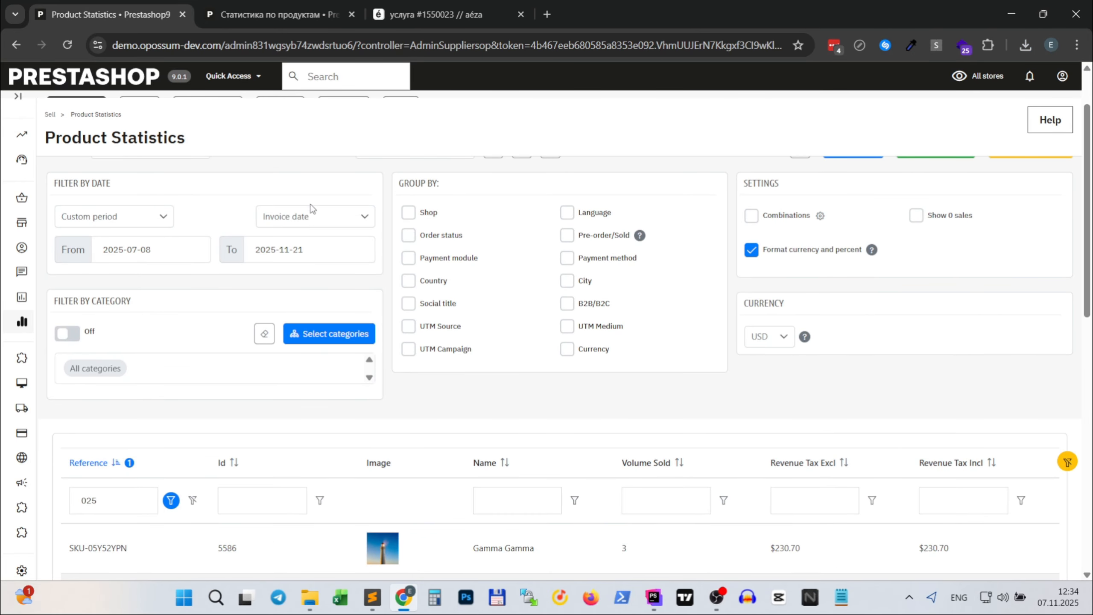
left_click(301, 218)
left_click(302, 285)
left_click(294, 216)
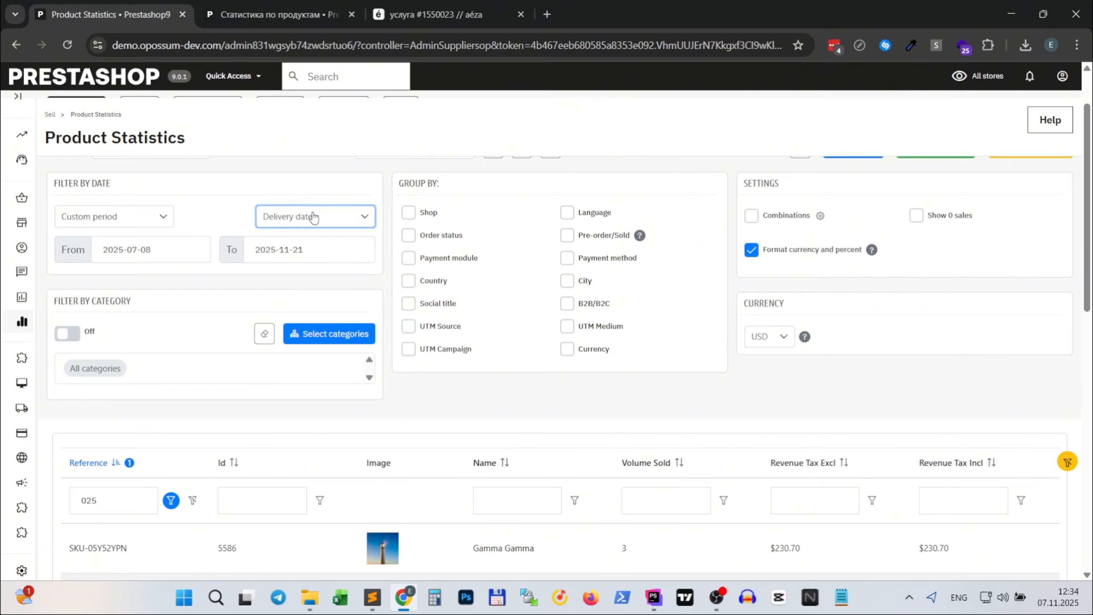
left_click(300, 242)
scroll(207, 308, "up", 2)
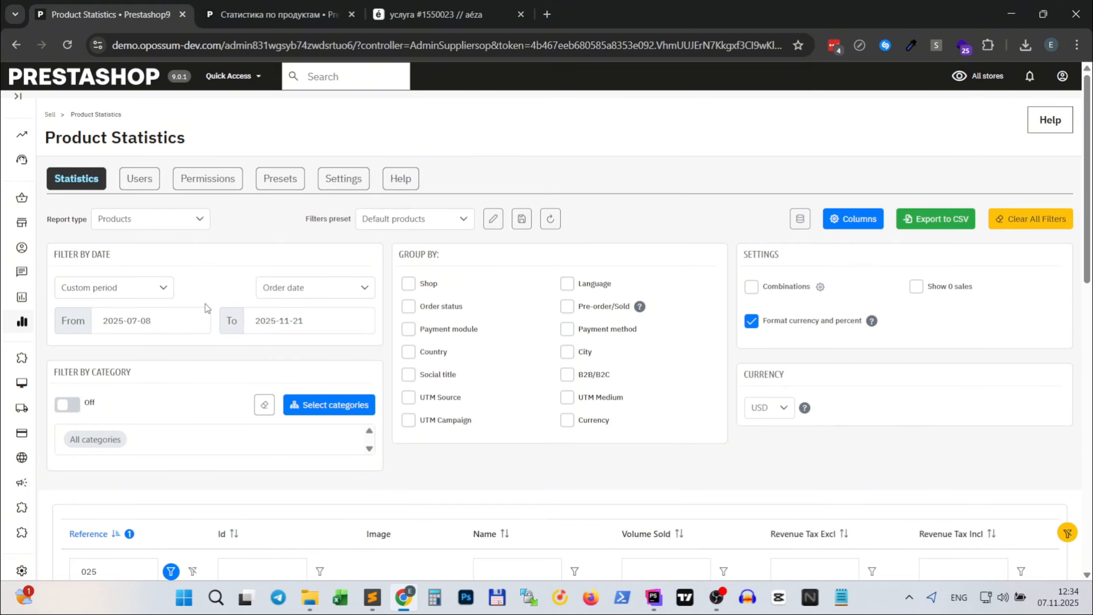
- Switch the report period to This week and check the product table
left_click(129, 287)
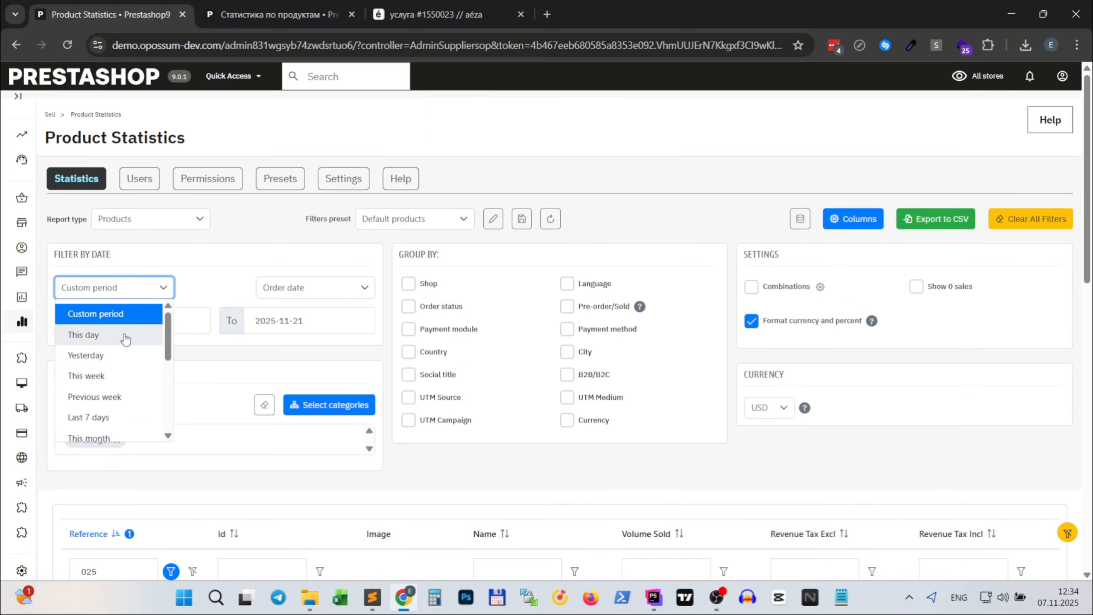
left_click(114, 376)
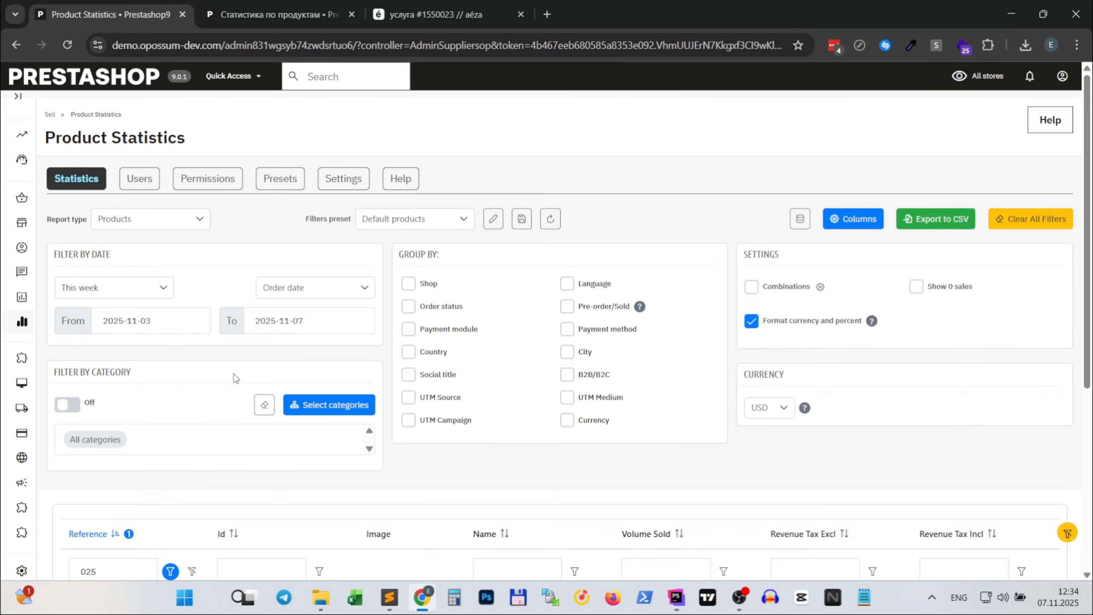
scroll(236, 378, "down", 5)
scroll(235, 378, "up", 5)
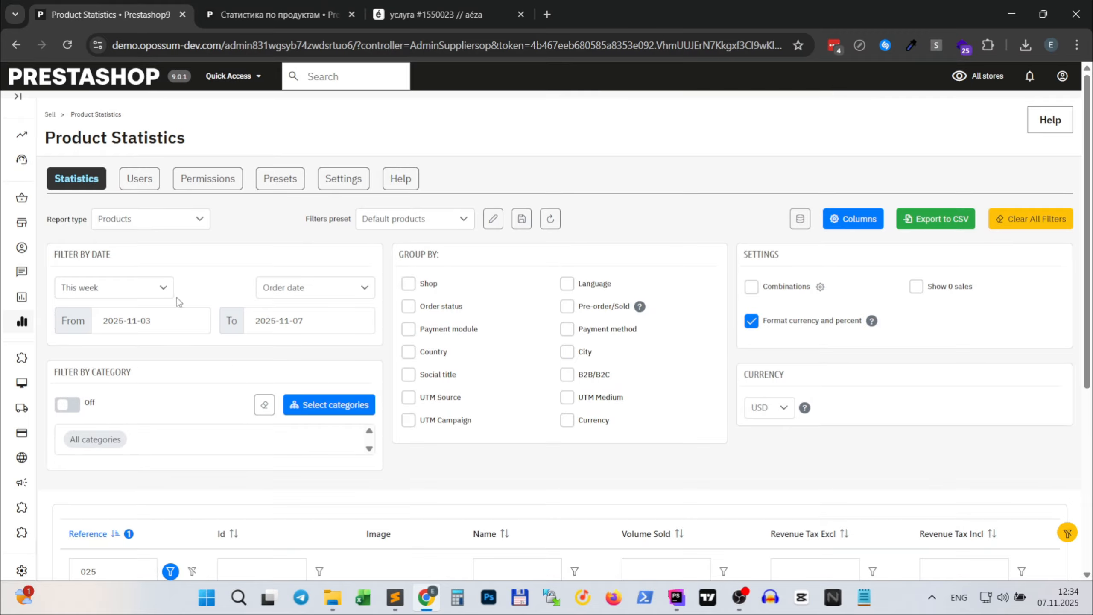
- Switch the report period to Previous week and look over the product table
left_click(164, 288)
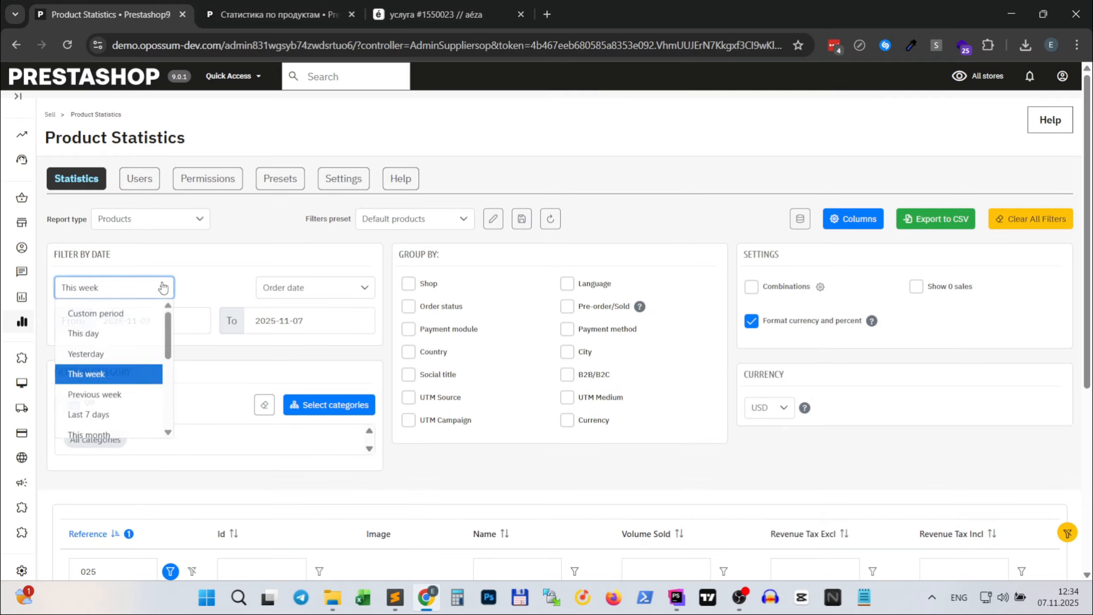
left_click(95, 402)
scroll(95, 402, "down", 2)
scroll(95, 407, "down", 3)
scroll(97, 401, "up", 5)
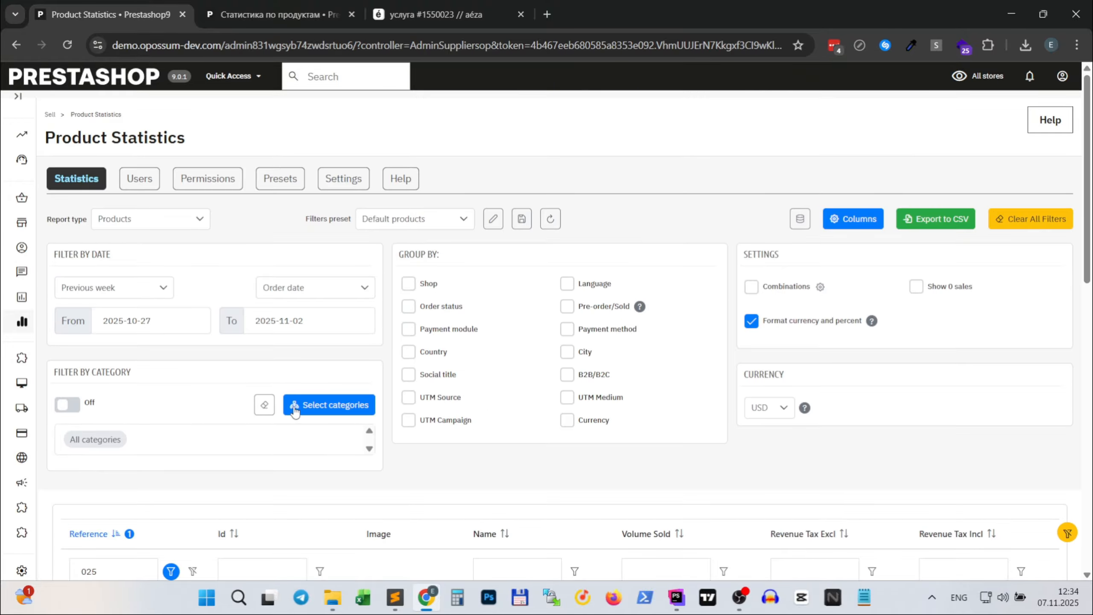
- Filter the report by the categories Toys Series 05, Home & Kitchen Series 02 and Electronics, save the selection and check the table
left_click(295, 409)
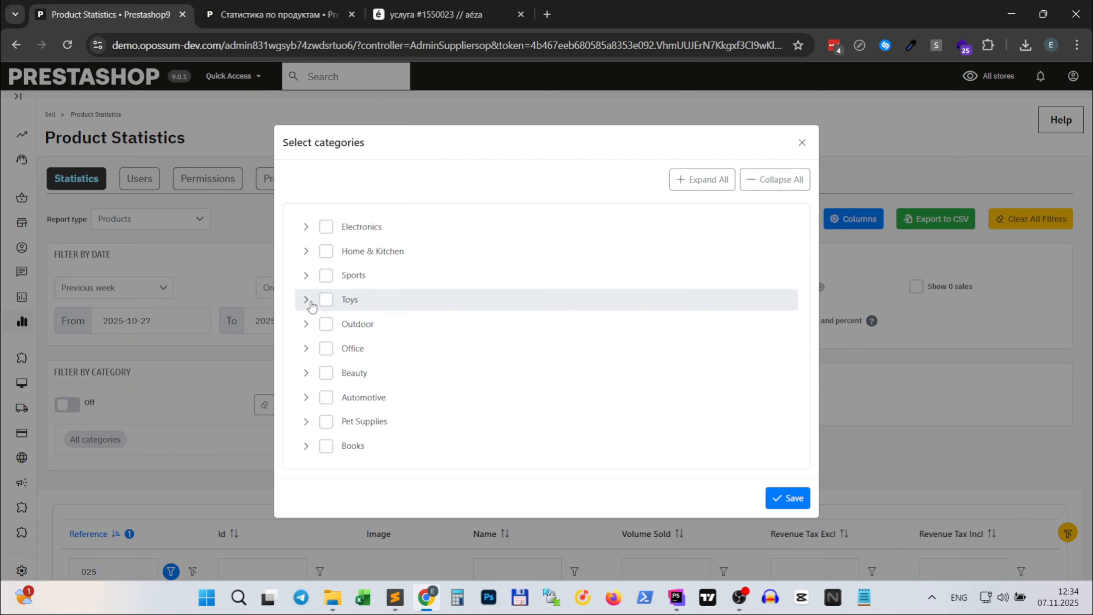
left_click(306, 300)
left_click(336, 383)
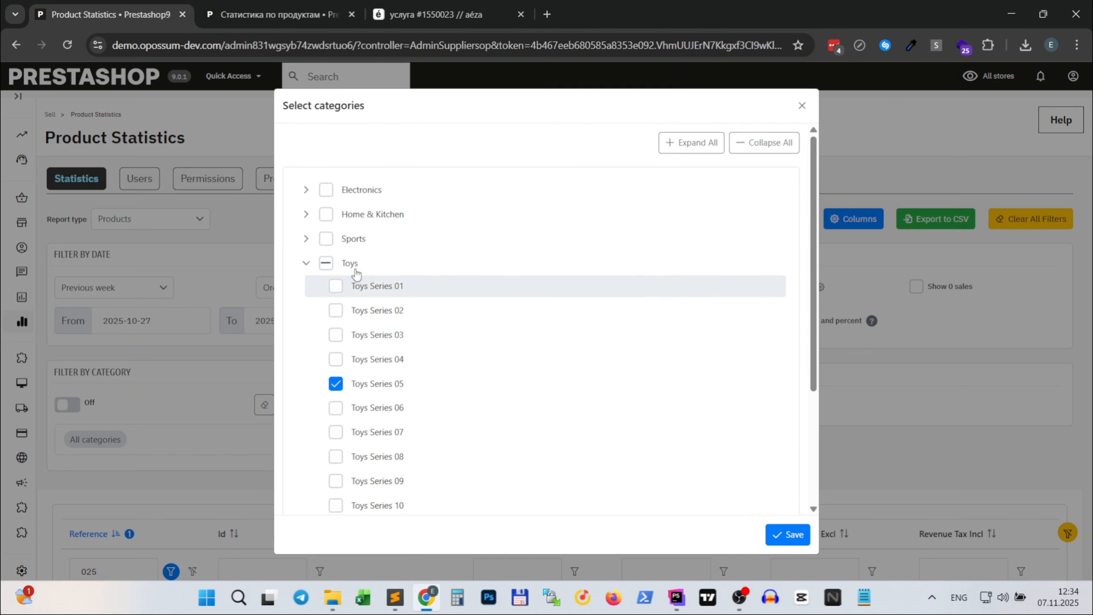
left_click(306, 214)
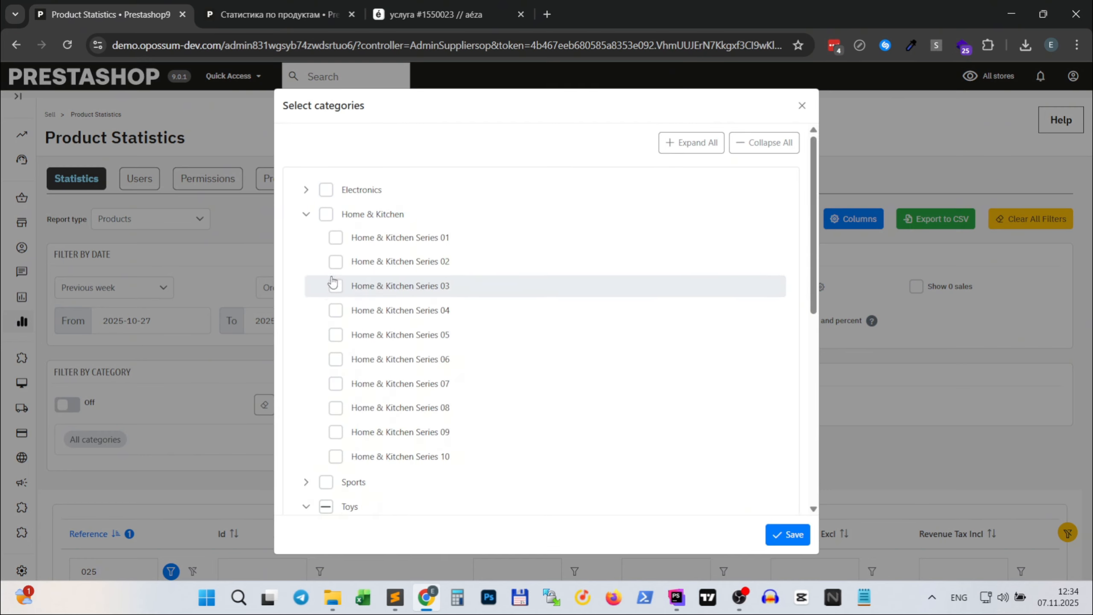
left_click(335, 261)
left_click(327, 190)
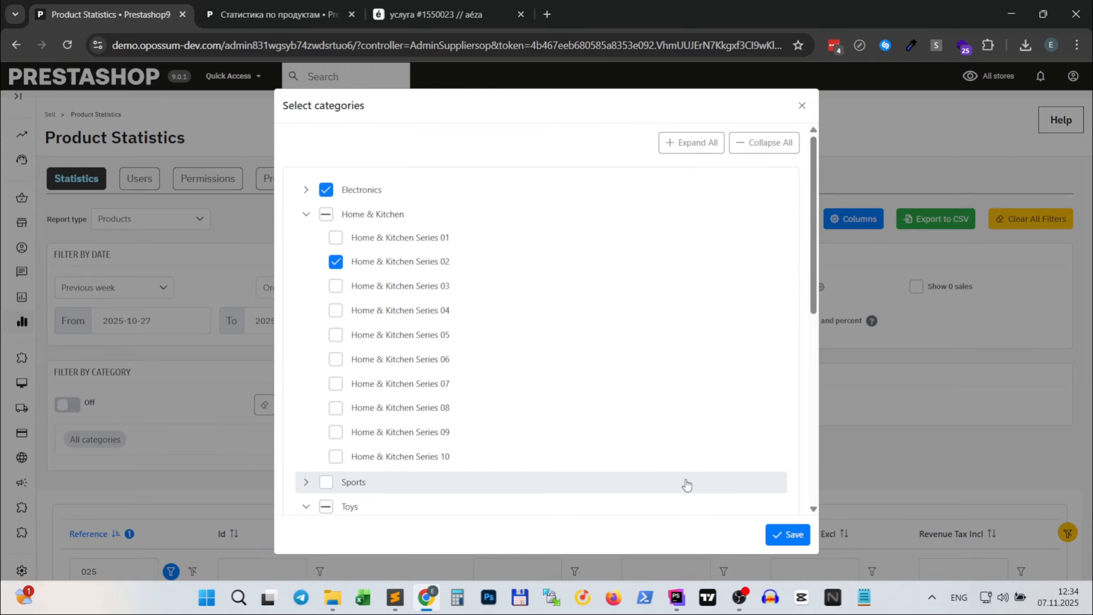
left_click(782, 535)
scroll(518, 428, "down", 5)
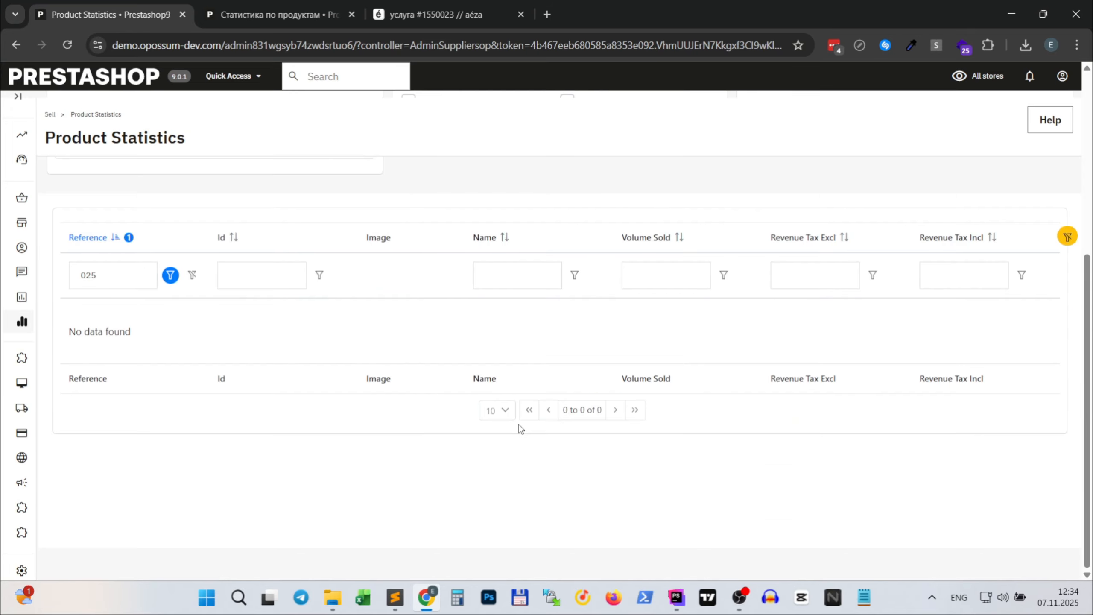
scroll(521, 418, "up", 5)
scroll(520, 419, "up", 1)
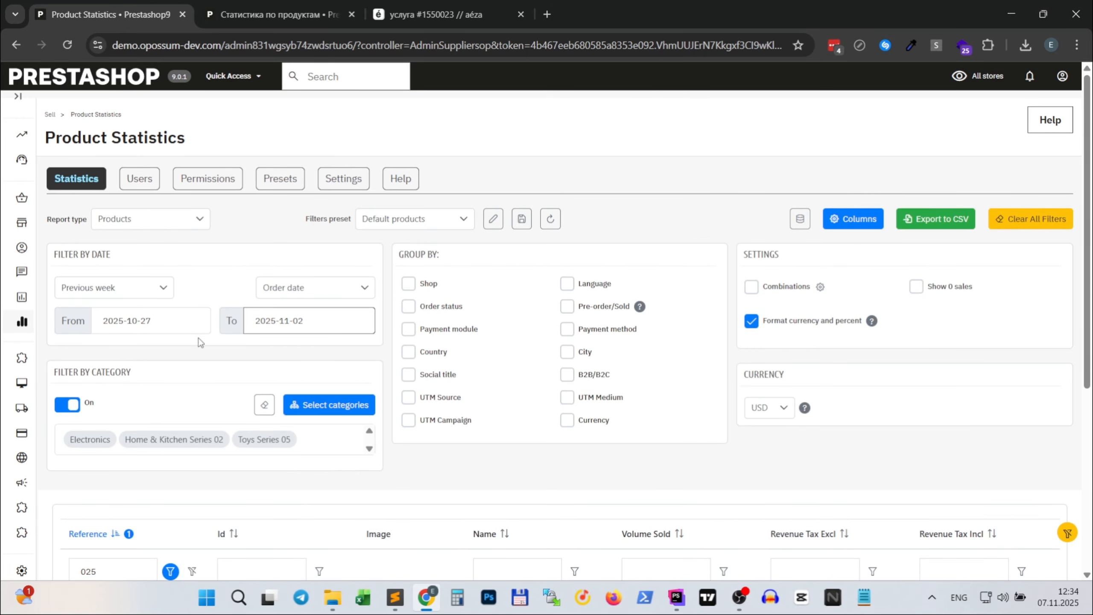
- Change the report period to Previous 3 months and review the products from the selected categories
left_click(164, 289)
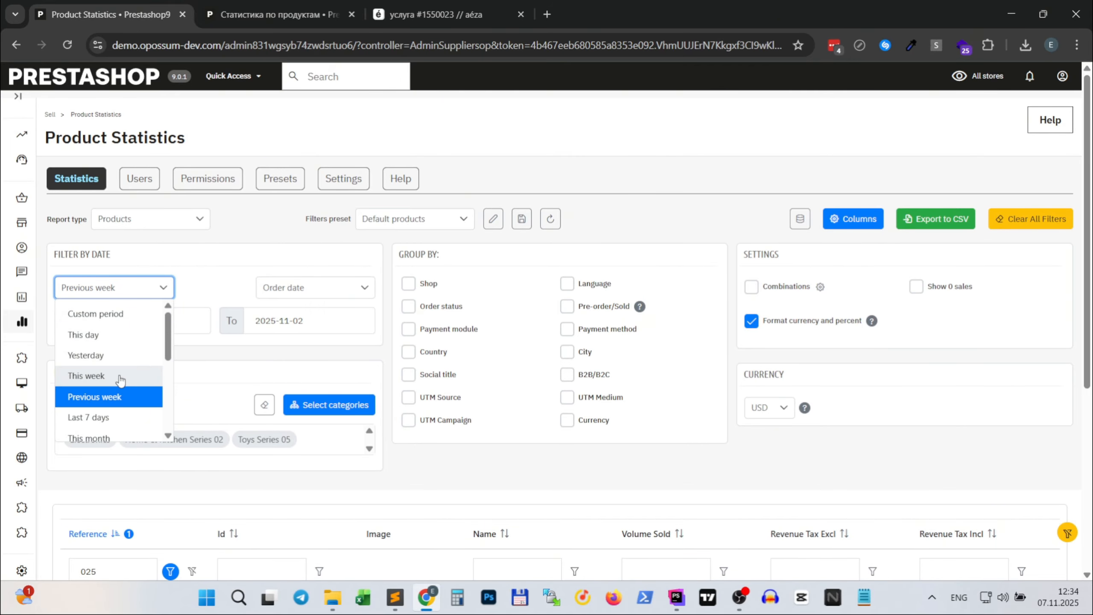
scroll(120, 370, "down", 3)
left_click(120, 357)
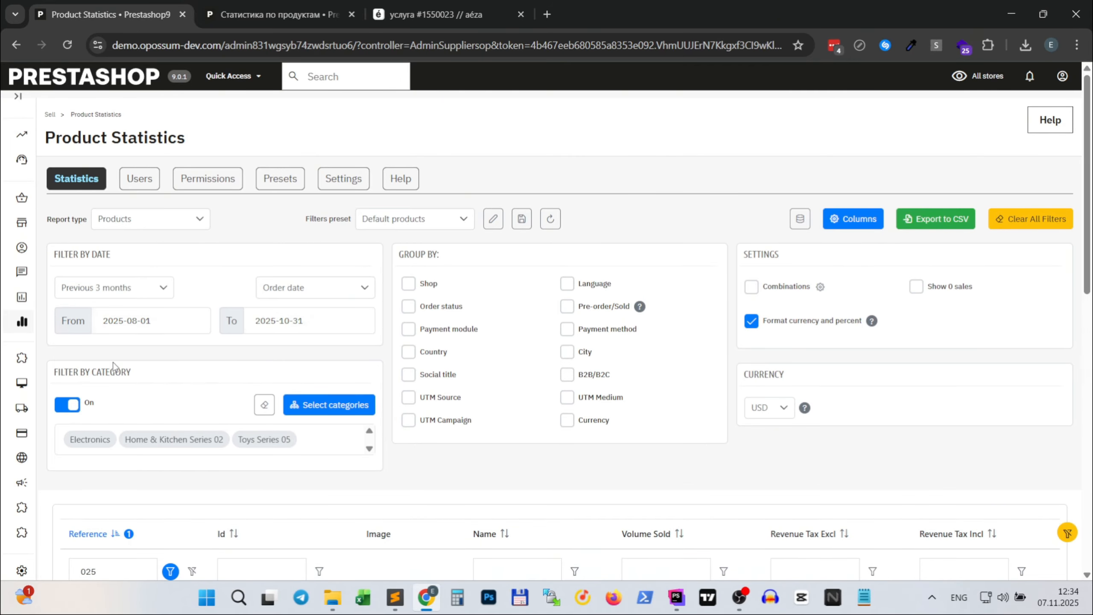
scroll(134, 364, "down", 5)
scroll(137, 365, "up", 5)
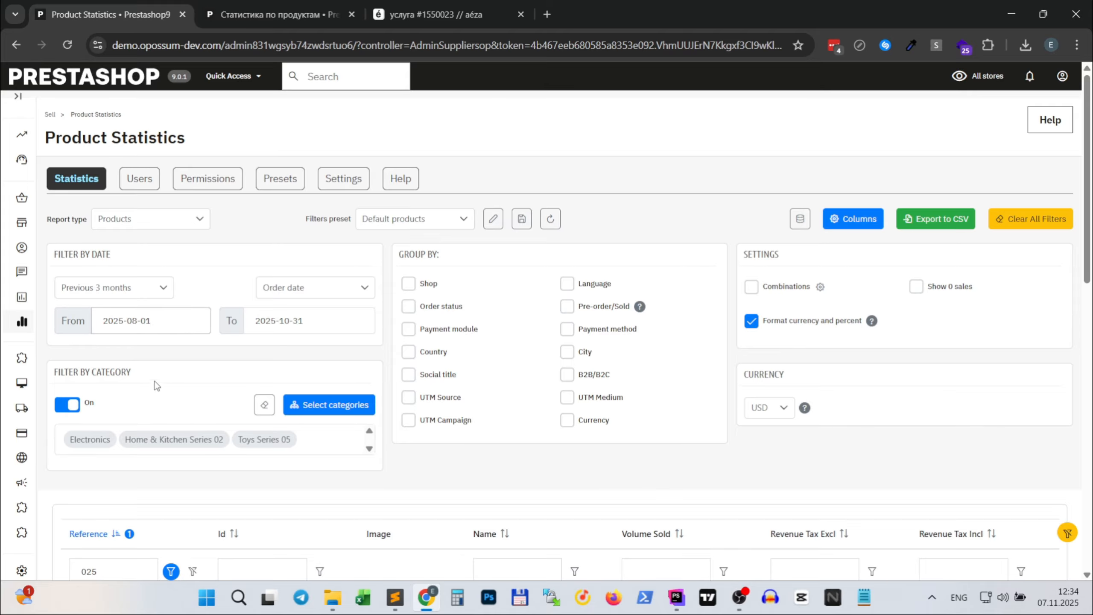
scroll(155, 381, "down", 4)
scroll(155, 364, "up", 4)
- Turn the category filter off and on again, and clear the selected categories so all categories are included
left_click(62, 407)
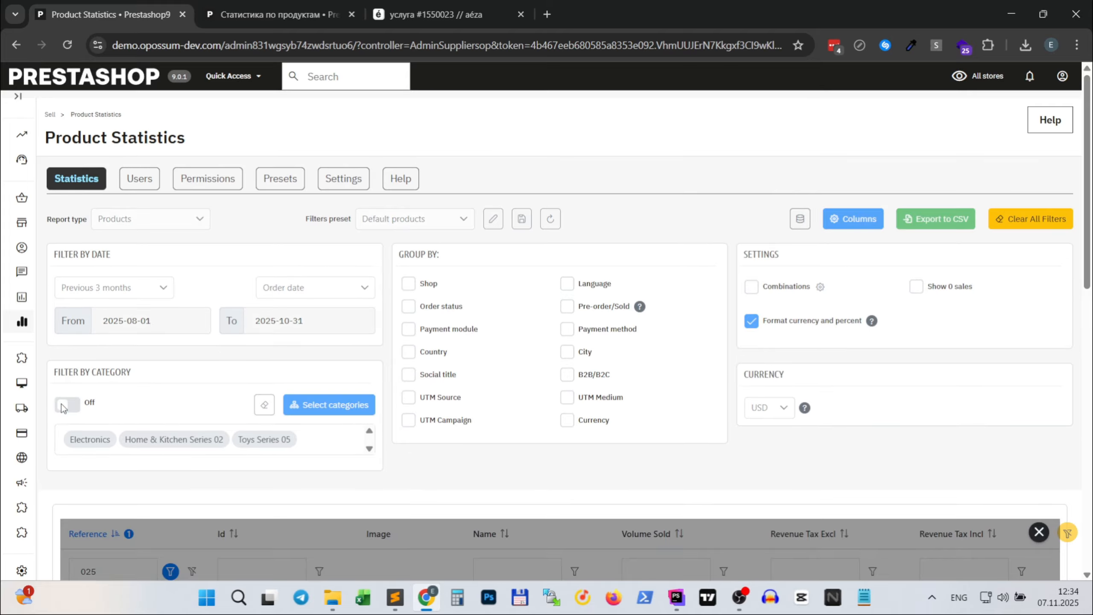
scroll(183, 415, "down", 6)
scroll(89, 322, "up", 3)
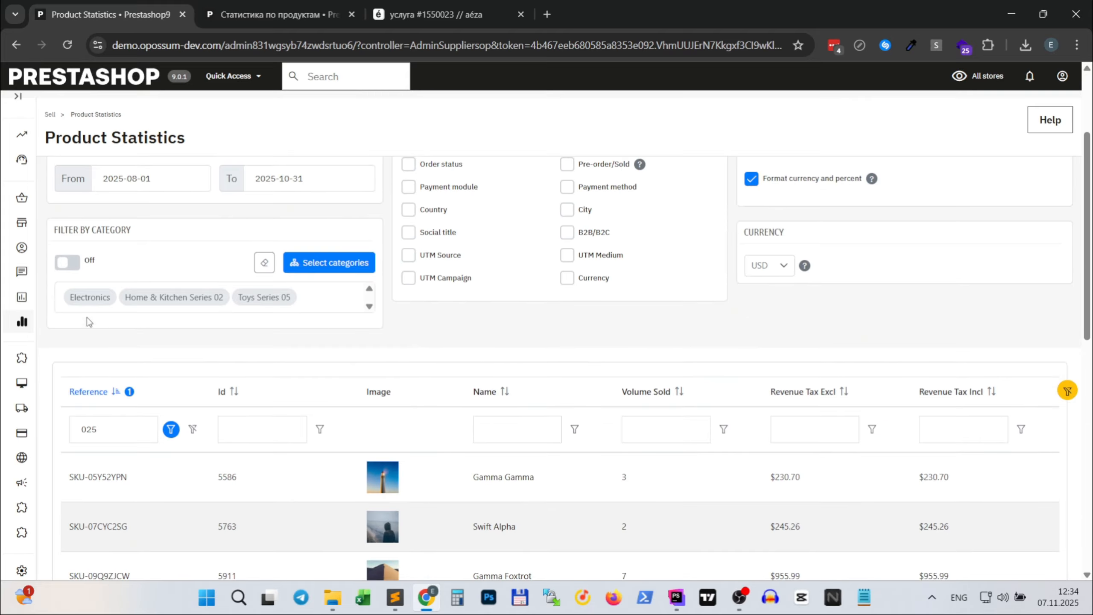
left_click(67, 265)
left_click(261, 267)
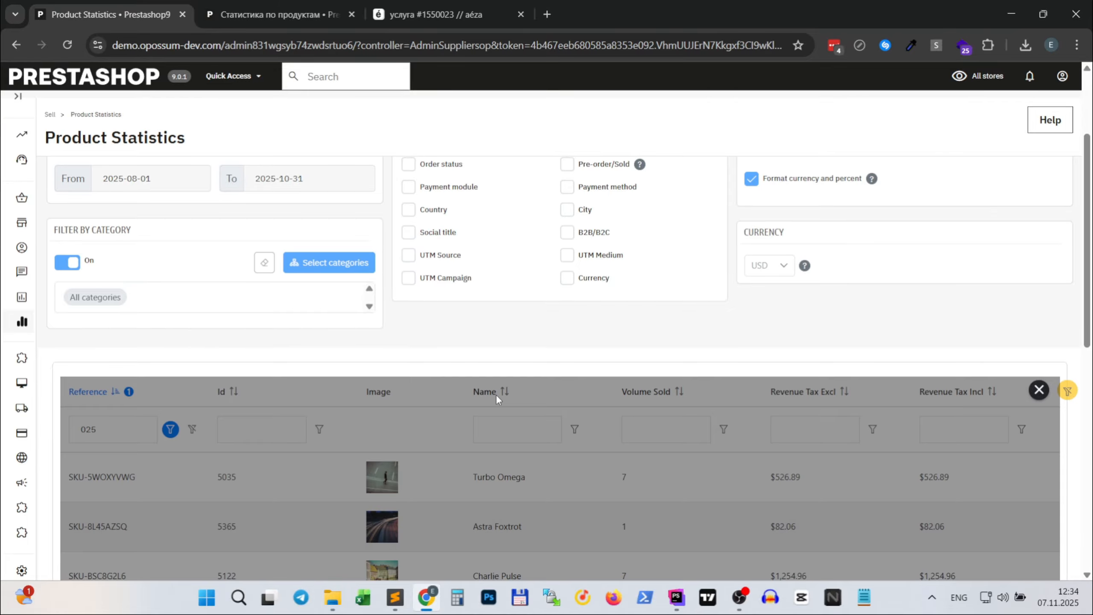
scroll(198, 358, "up", 3)
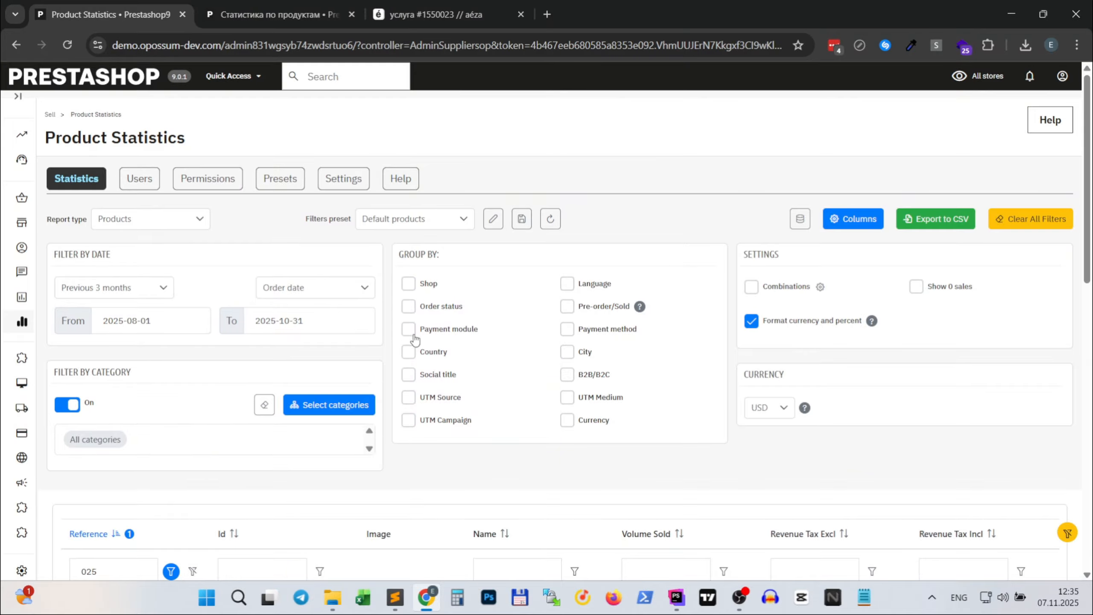
- Group the report by payment module and filter the Payment Module column to ps_cashondelivery
left_click(408, 330)
scroll(609, 418, "down", 5)
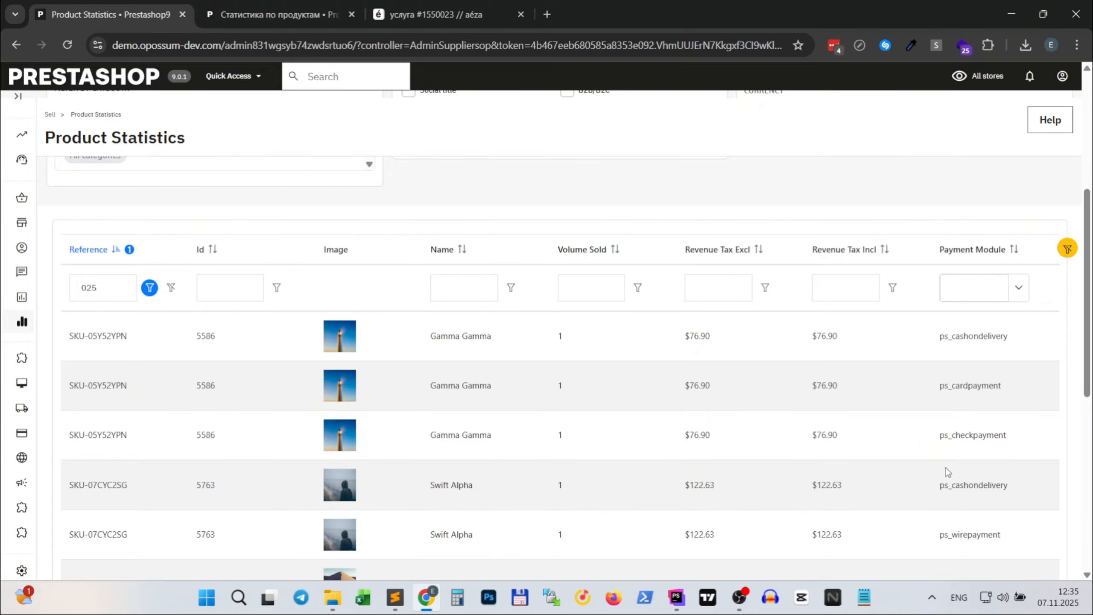
left_click(1019, 290)
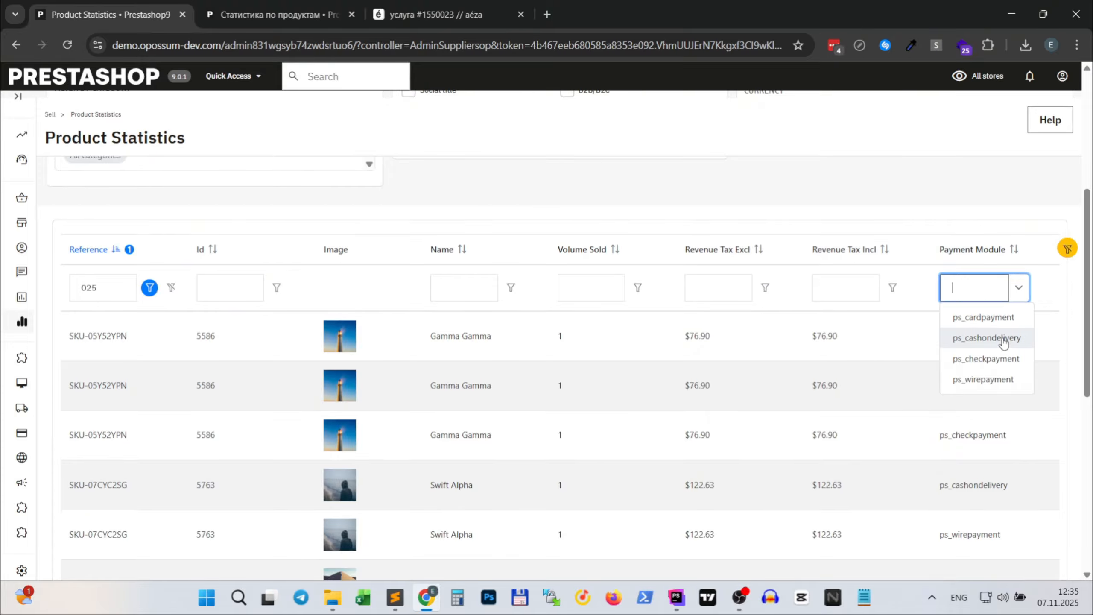
left_click(1003, 337)
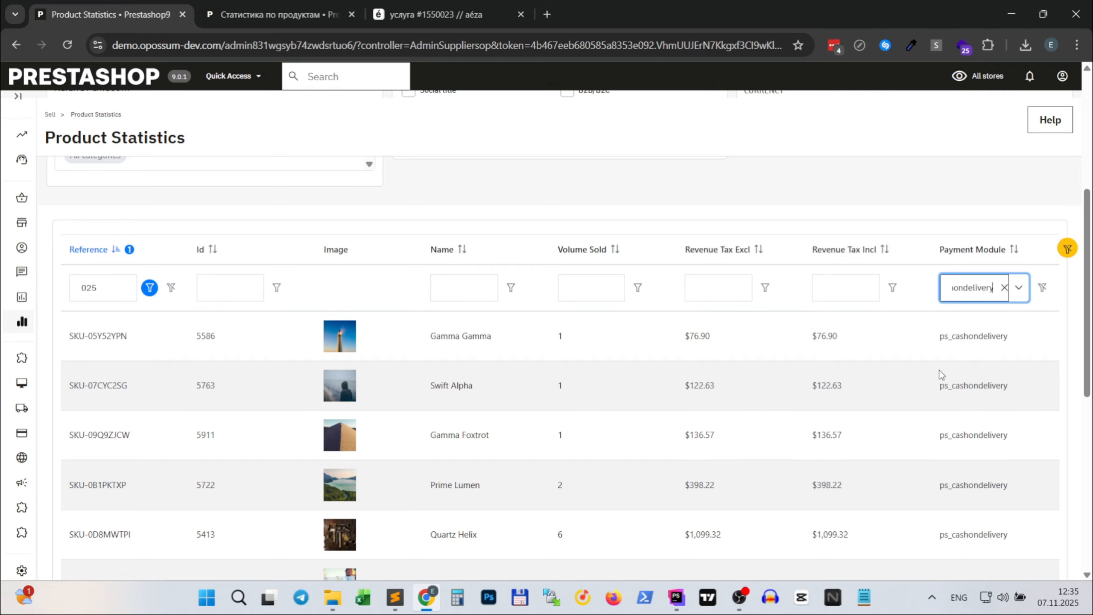
- Group the report additionally by social title and check the filter choices of the Social Title column
scroll(940, 374, "up", 7)
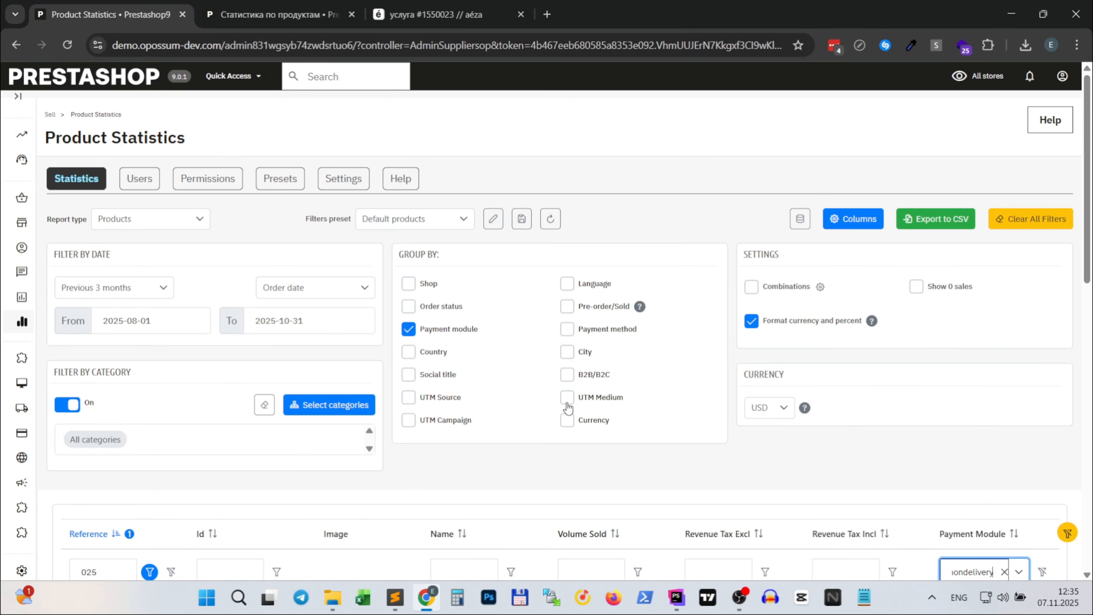
left_click(409, 375)
scroll(650, 401, "down", 8)
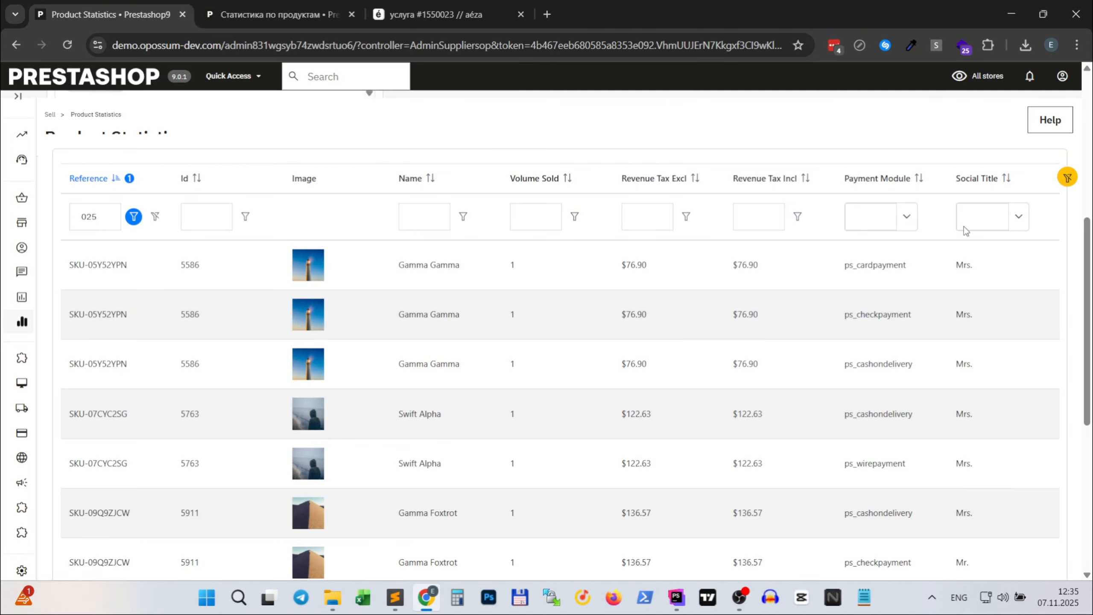
left_click(1013, 221)
left_click(1013, 221)
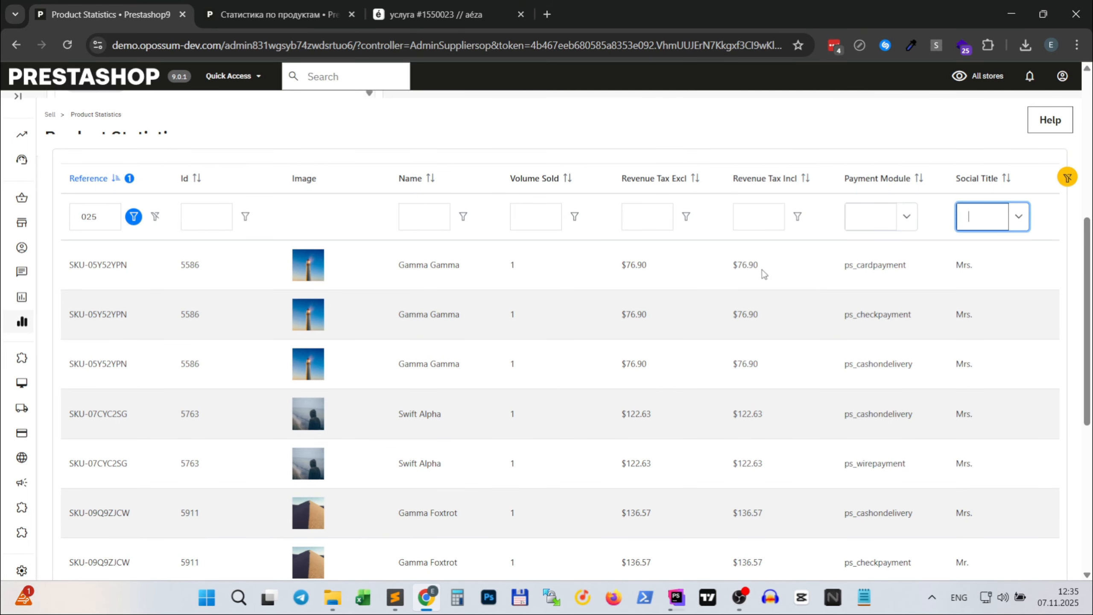
- Add grouping by language and review the Language column in the table
scroll(763, 273, "up", 6)
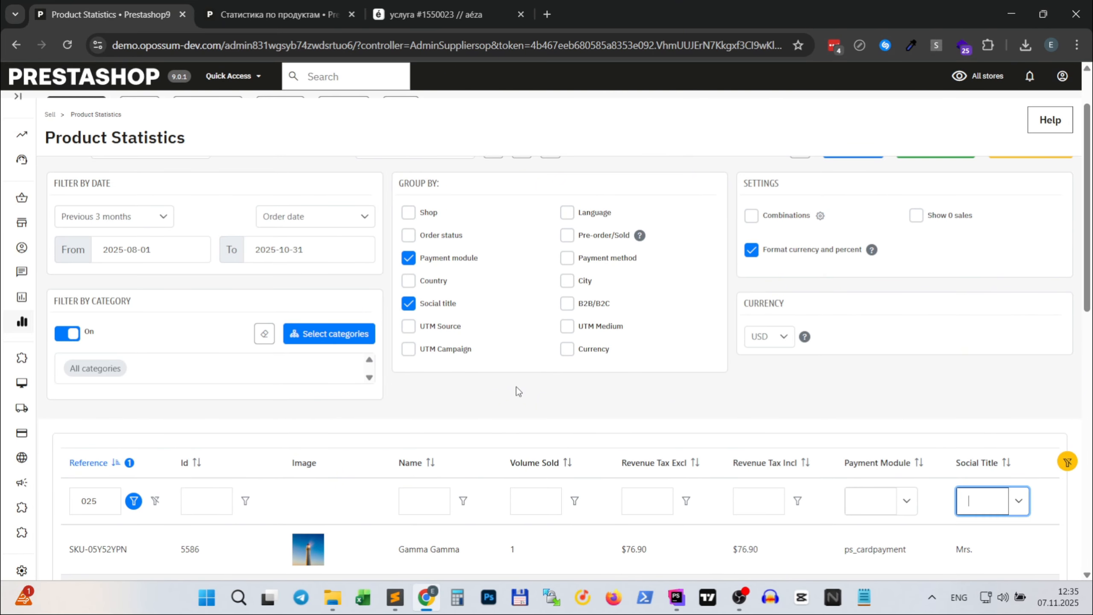
scroll(518, 392, "up", 2)
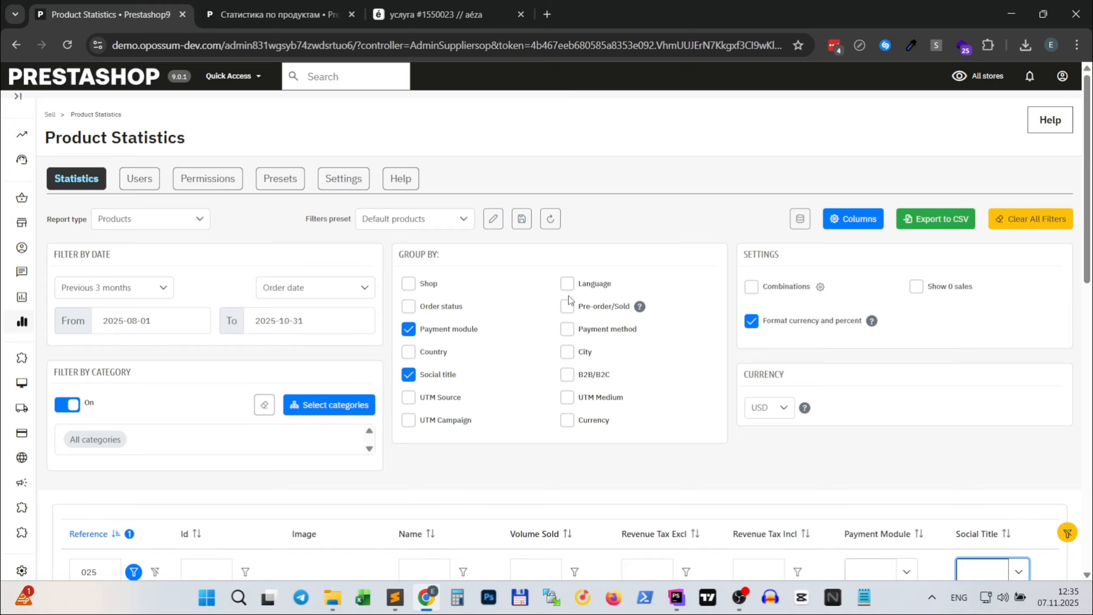
left_click(569, 284)
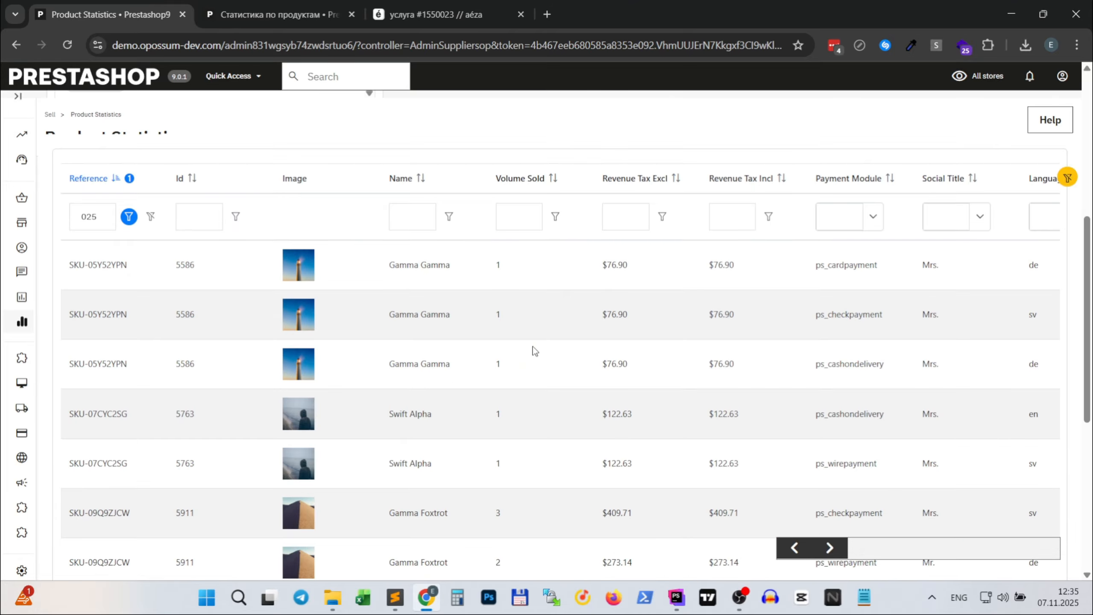
scroll(534, 346, "down", 5)
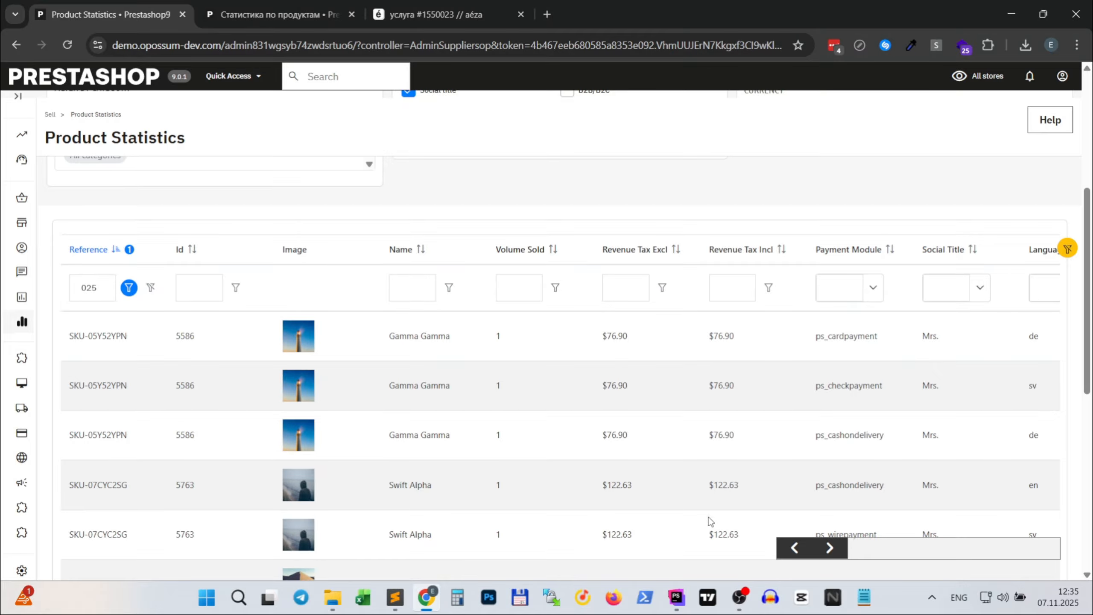
left_click_drag(822, 553, 742, 565)
- Add grouping by payment method and look through the widened table's columns
scroll(653, 321, "up", 5)
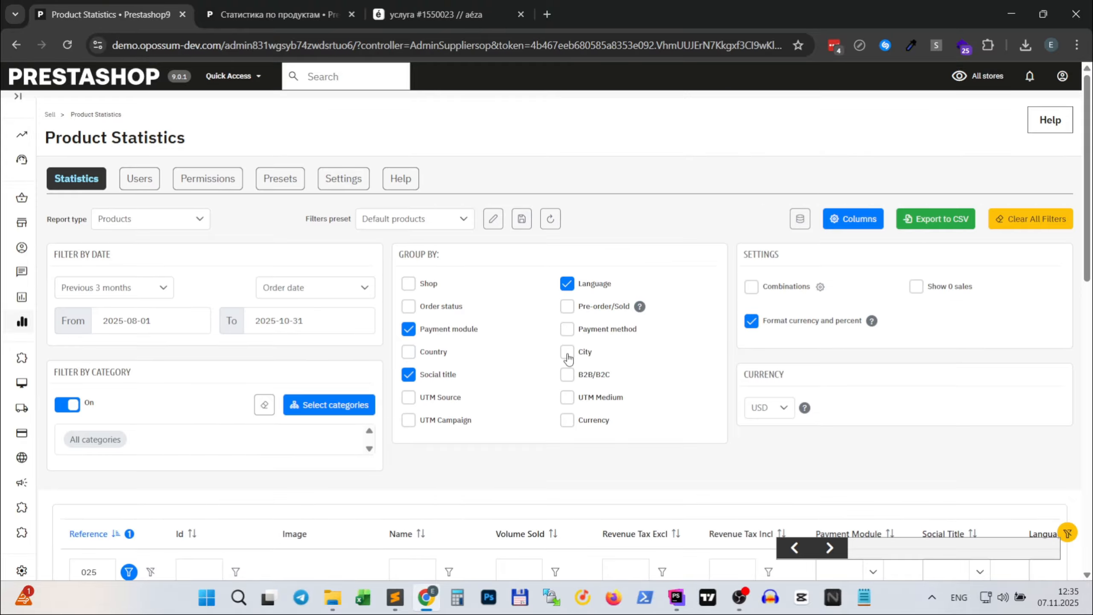
left_click(567, 329)
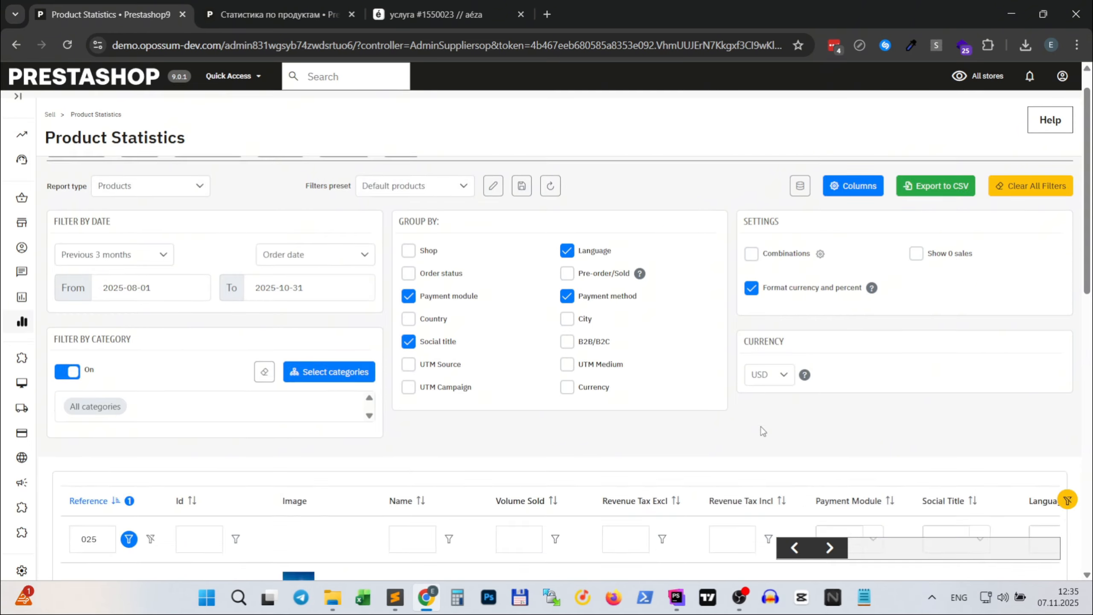
scroll(762, 431, "down", 6)
left_click_drag(796, 548, 677, 575)
scroll(646, 354, "up", 2)
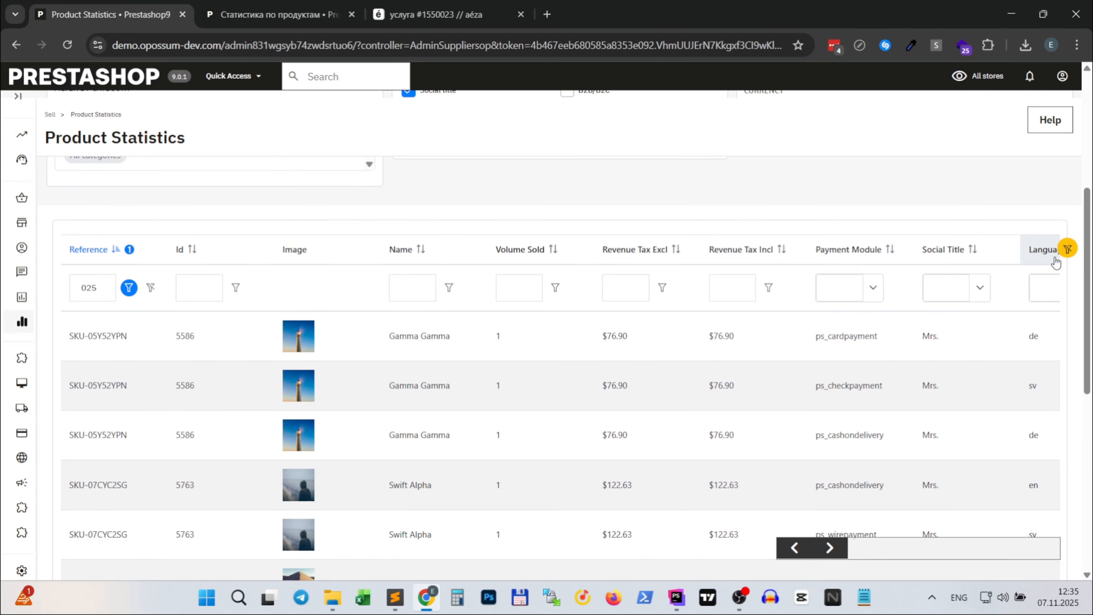
- Clear the table's column filters and reset all report filters and groupings
left_click(1067, 245)
scroll(733, 381, "down", 3)
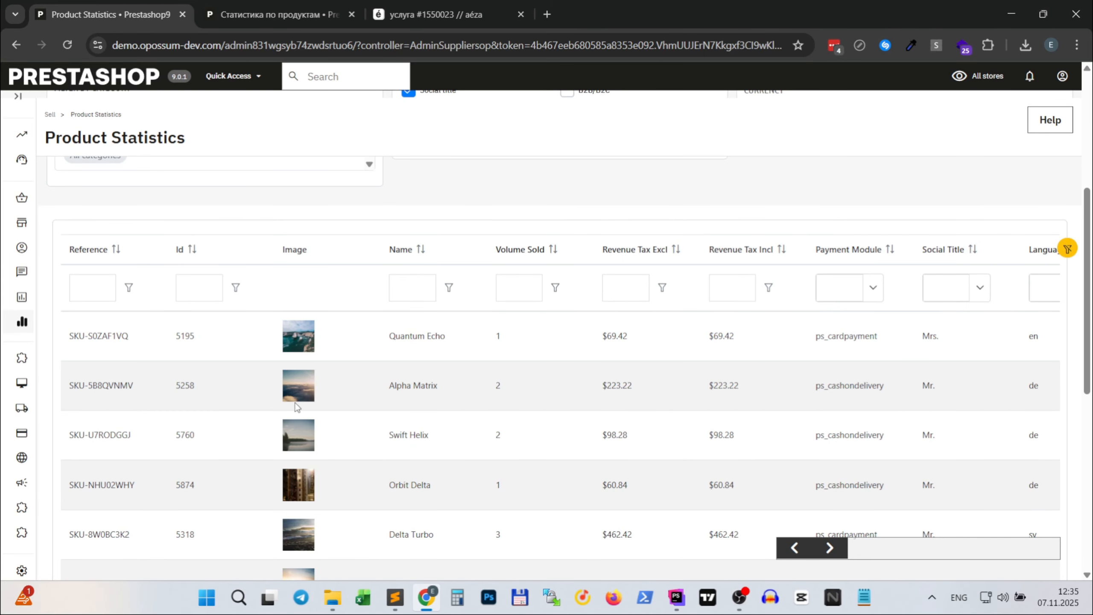
scroll(257, 333, "up", 5)
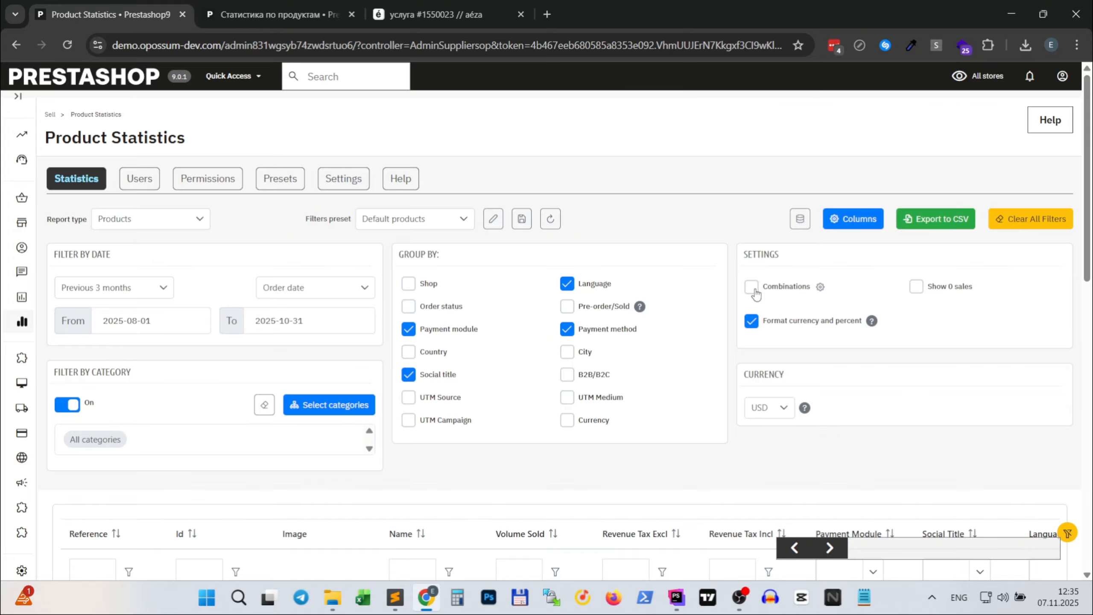
left_click(1031, 218)
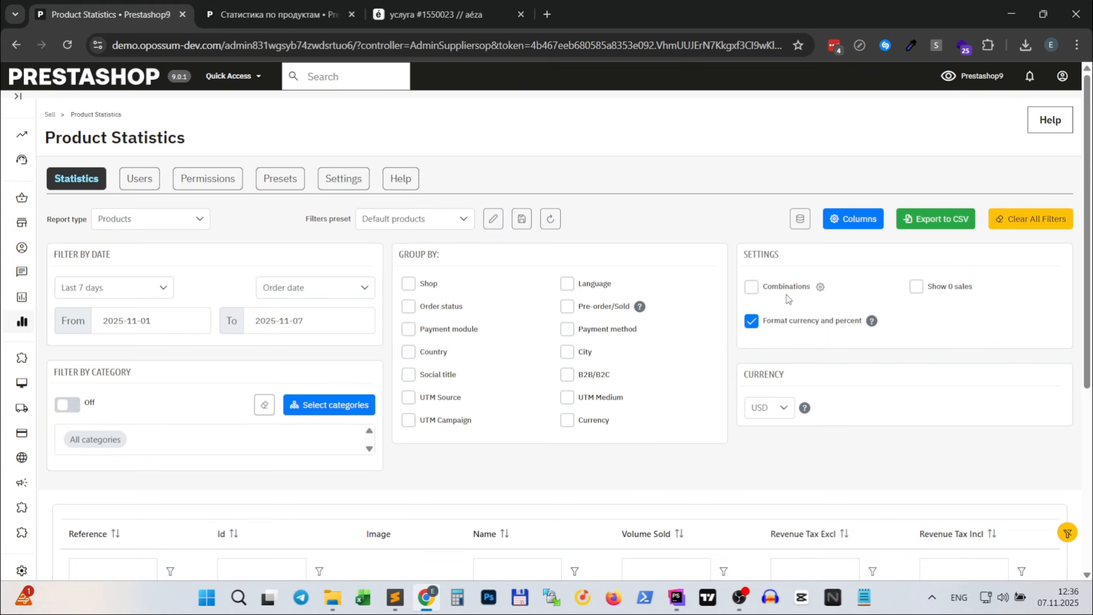
- Include product combinations in the report and set the date period to This month
left_click(759, 294)
scroll(754, 308, "down", 5)
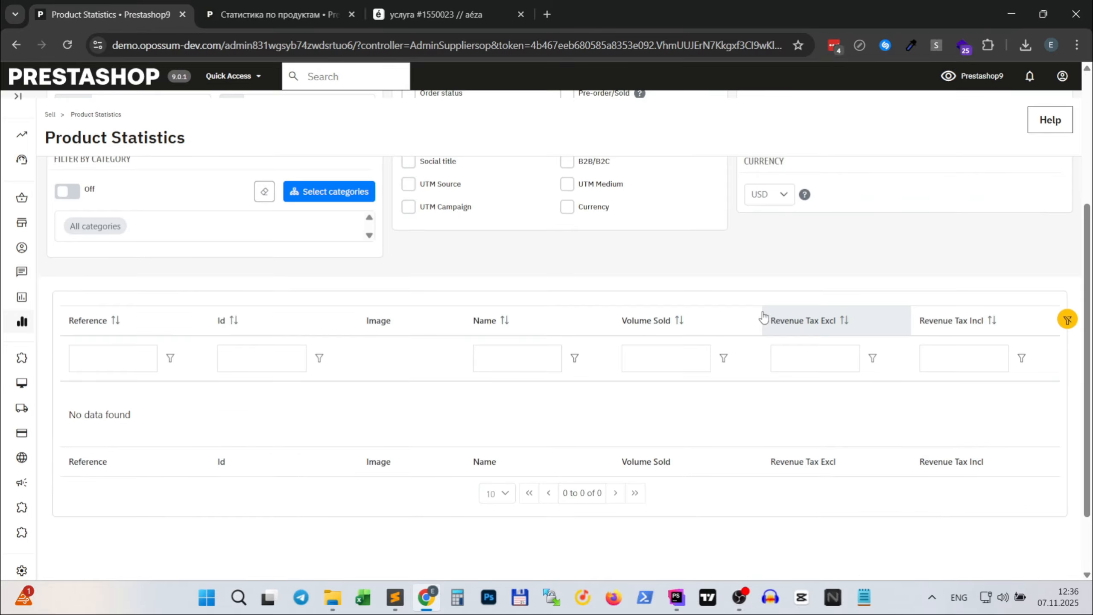
scroll(184, 376, "up", 3)
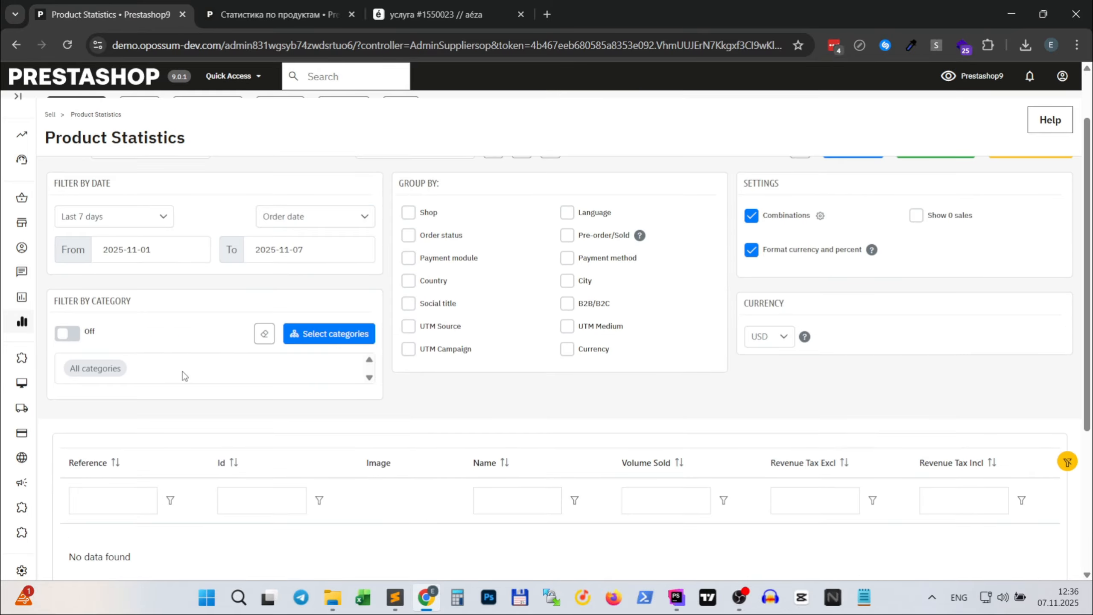
left_click(150, 219)
scroll(101, 352, "down", 1)
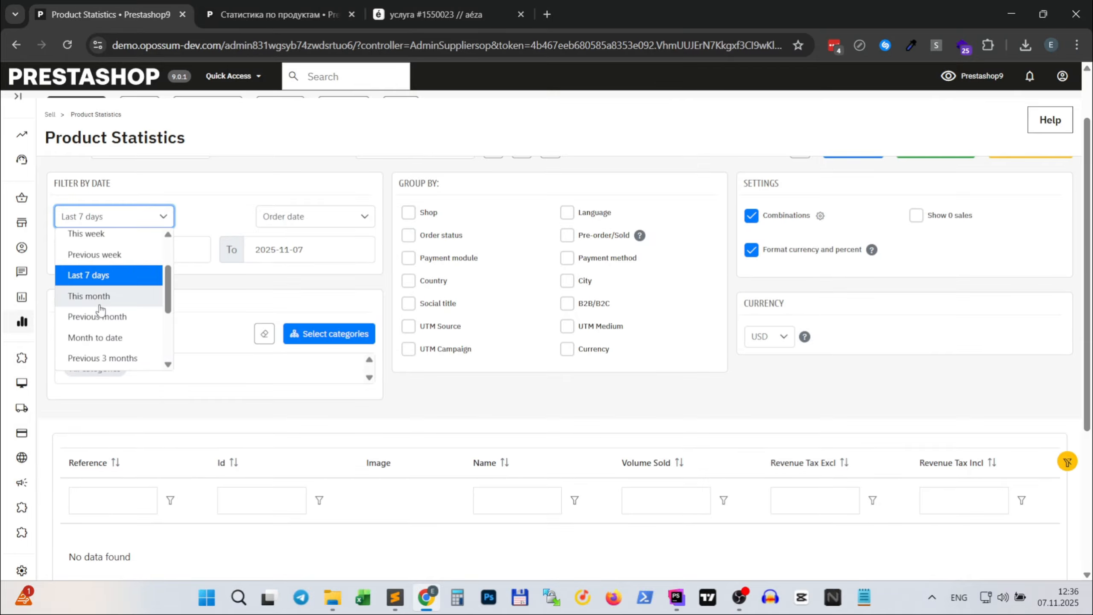
left_click(100, 297)
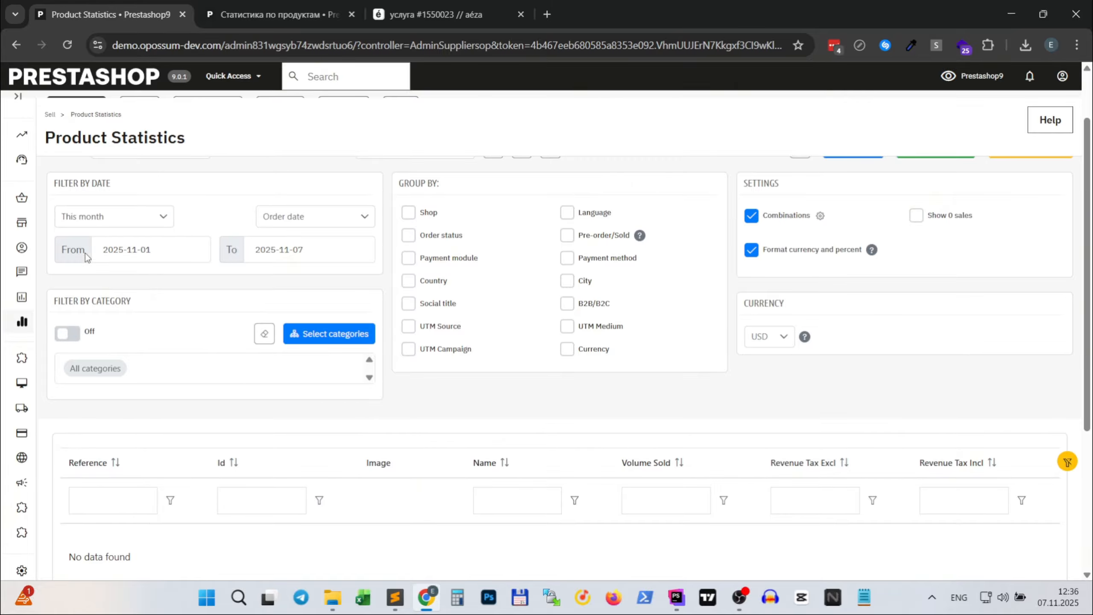
- Change the report period to Previous month and review the combination rows in the table
left_click(116, 218)
scroll(103, 315, "down", 2)
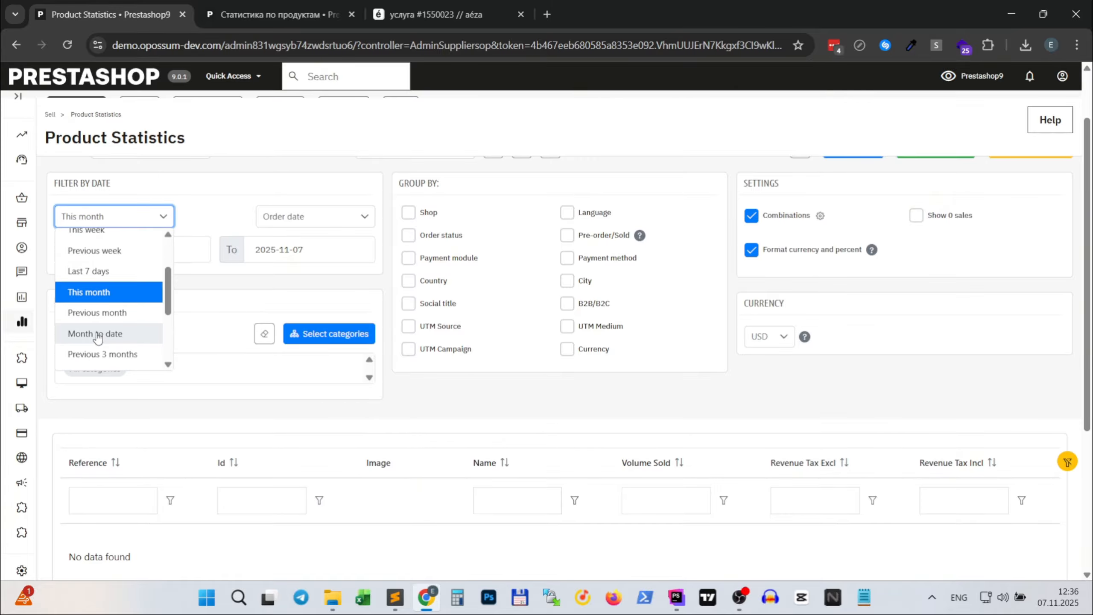
left_click(106, 313)
scroll(477, 375, "down", 3)
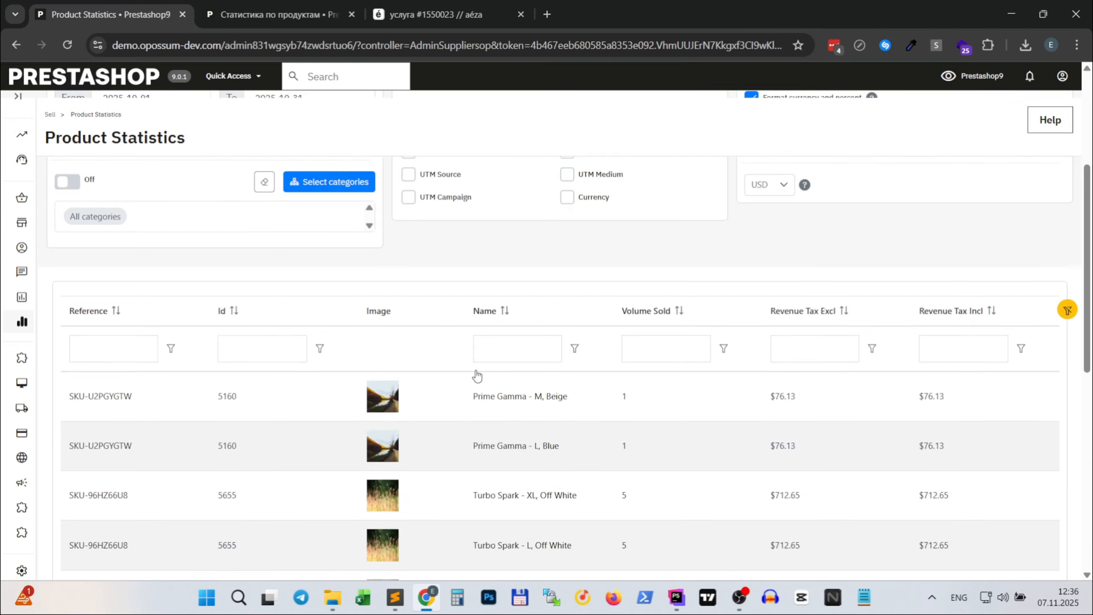
scroll(696, 398, "down", 10)
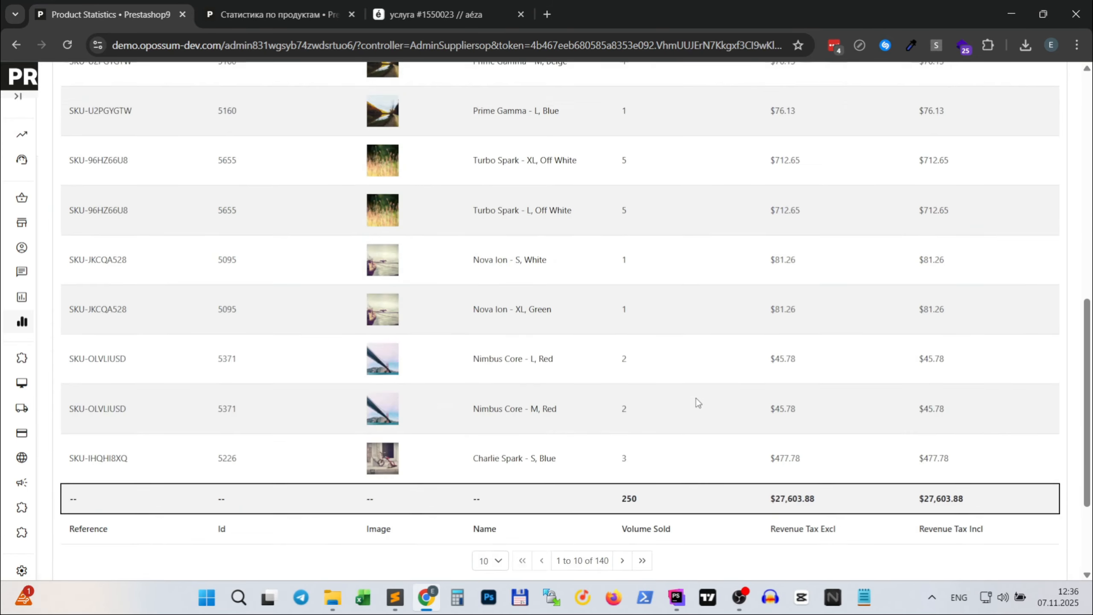
scroll(696, 399, "up", 10)
scroll(573, 434, "down", 8)
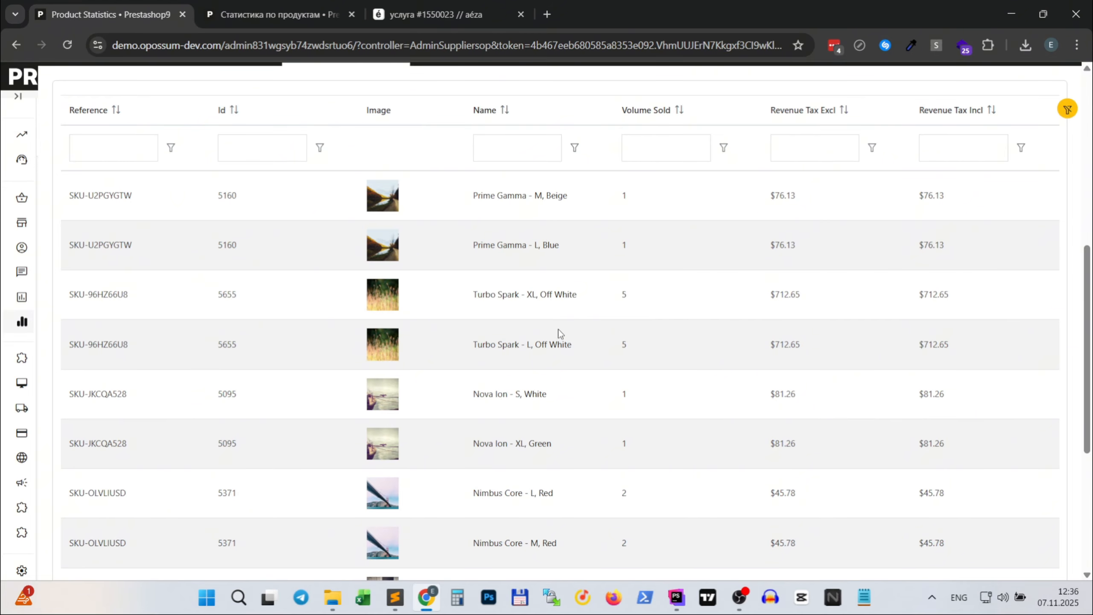
scroll(539, 328, "up", 10)
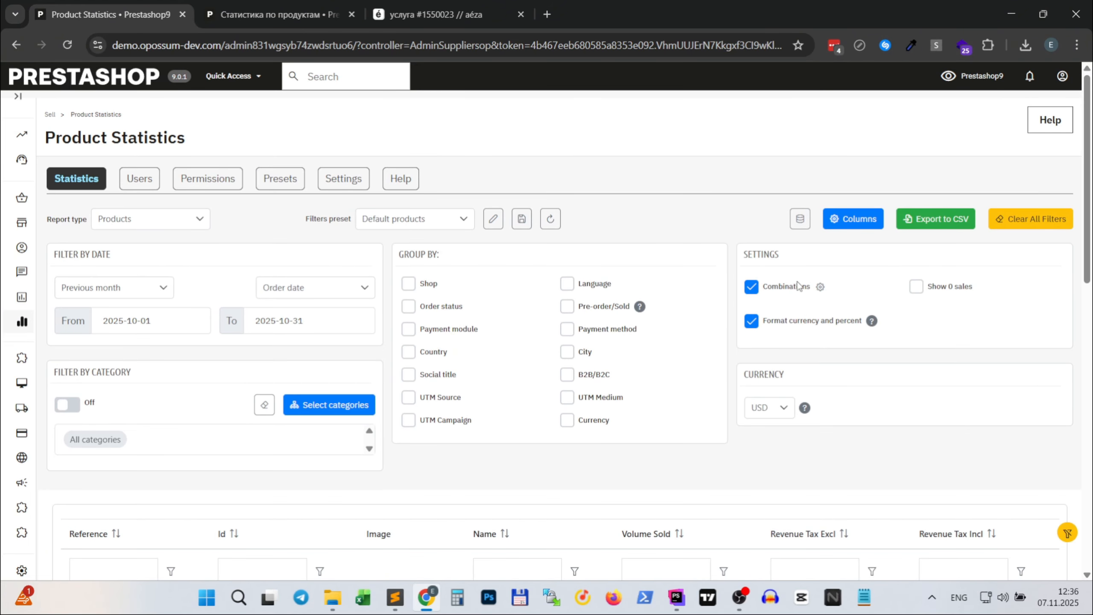
- Set combinations to be grouped in a dropdown table under each product and save the combinations settings
left_click(820, 288)
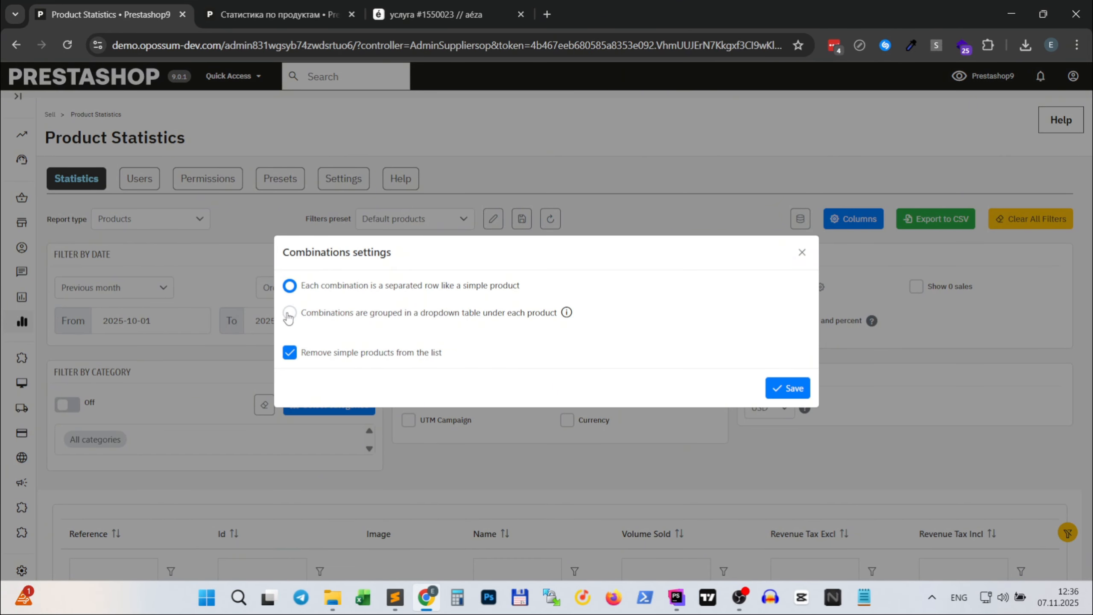
left_click(289, 318)
left_click(787, 389)
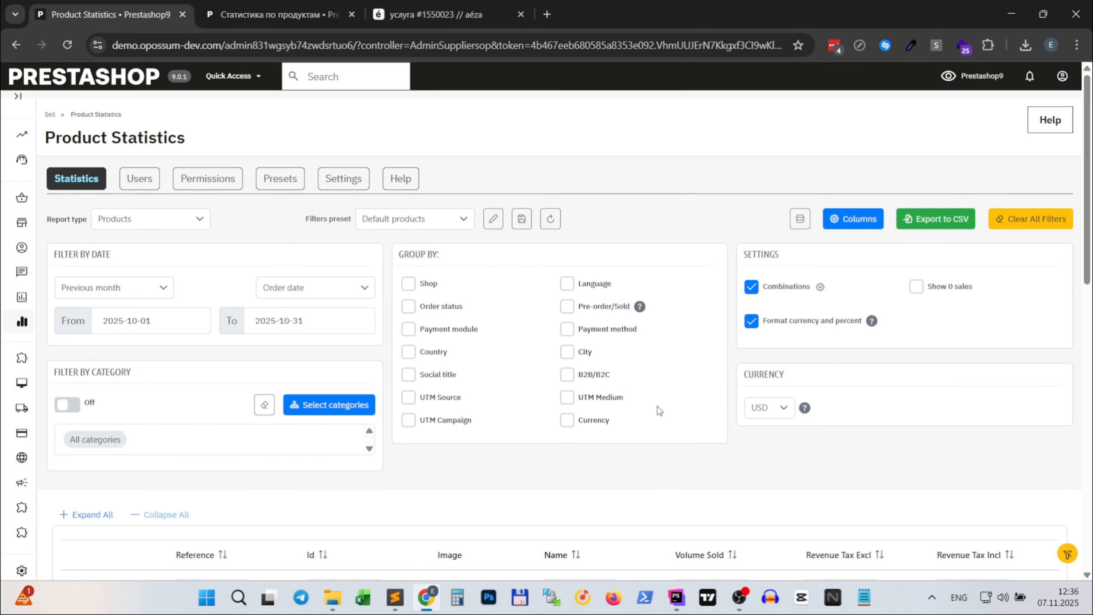
- Expand the Omega Nova product to examine its combinations, and collapse it again
scroll(611, 408, "down", 8)
left_click(78, 335)
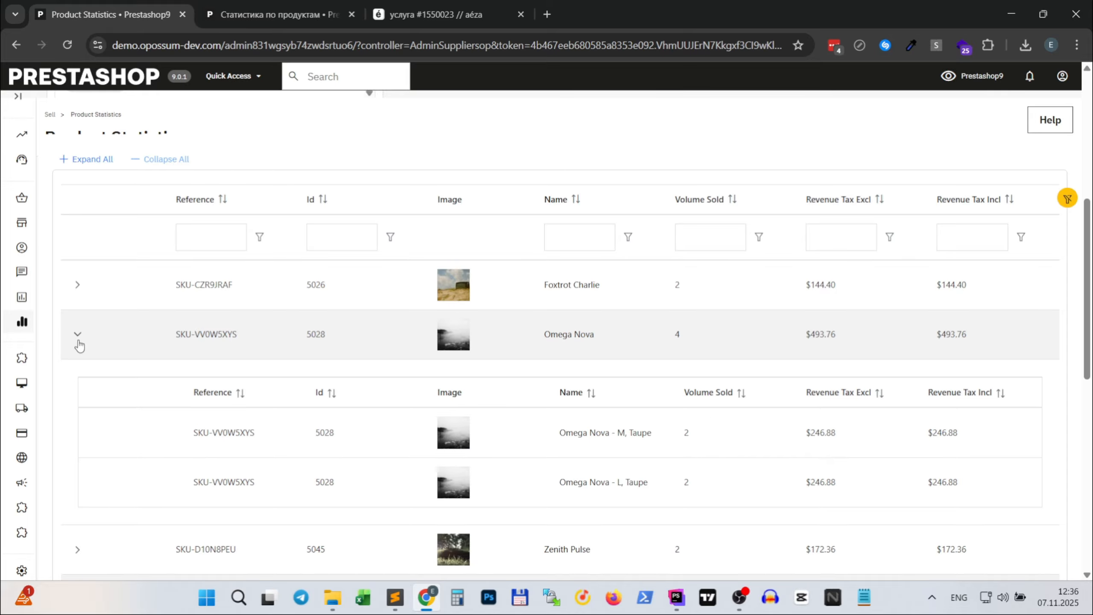
scroll(78, 357, "down", 3)
scroll(768, 396, "up", 1)
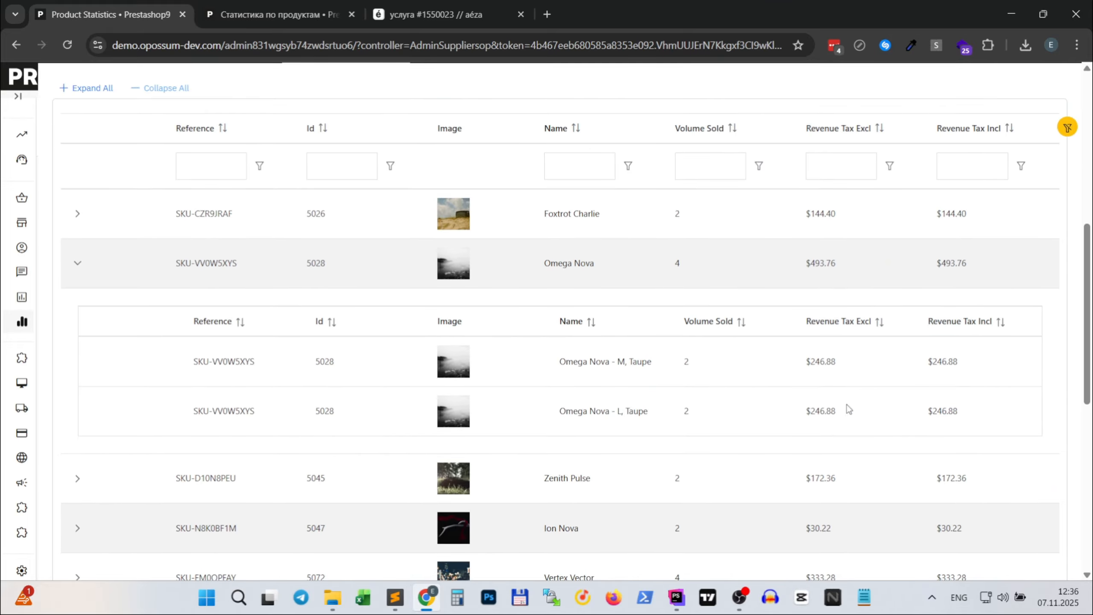
left_click(75, 265)
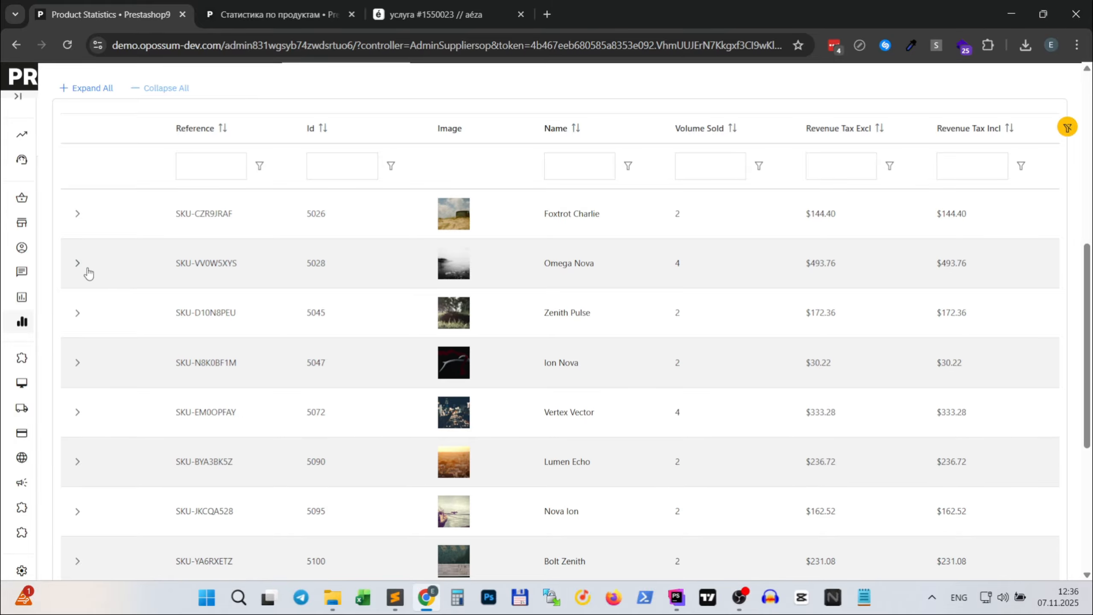
- Turn off currency and percent formatting and compare how the Foxtrot Charlie Revenue Tax Excl value is shown
scroll(308, 320, "up", 10)
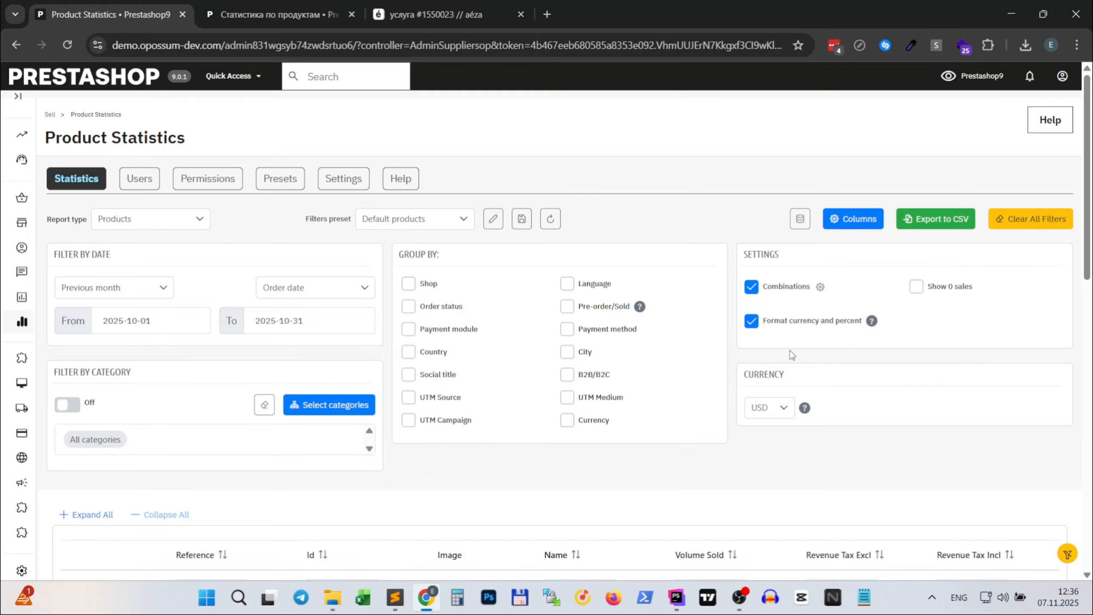
scroll(773, 416, "down", 5)
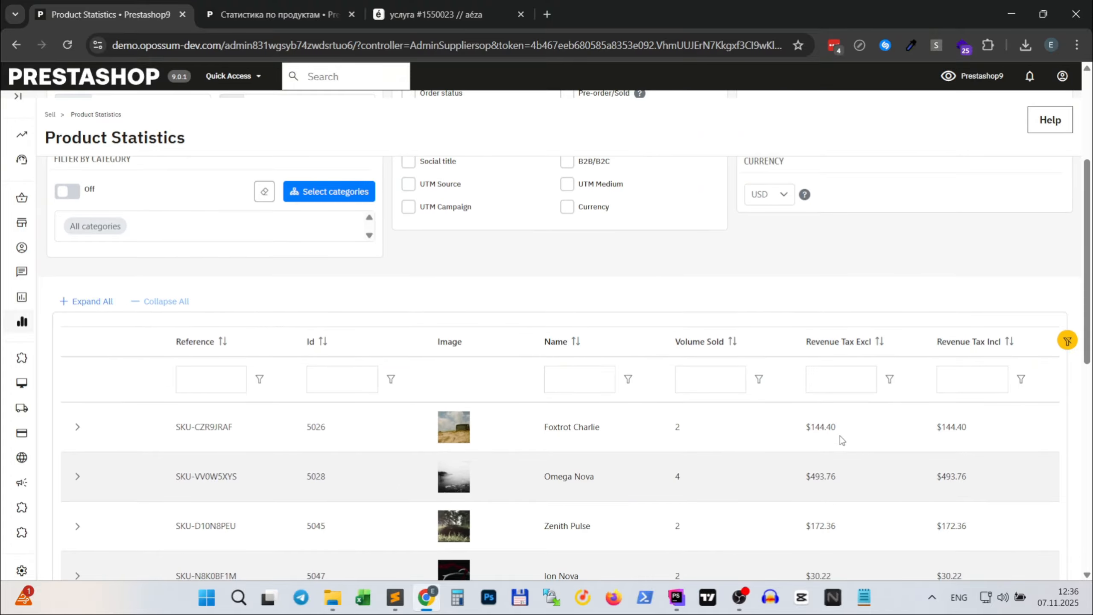
left_click_drag(826, 427, 798, 426)
scroll(804, 420, "up", 3)
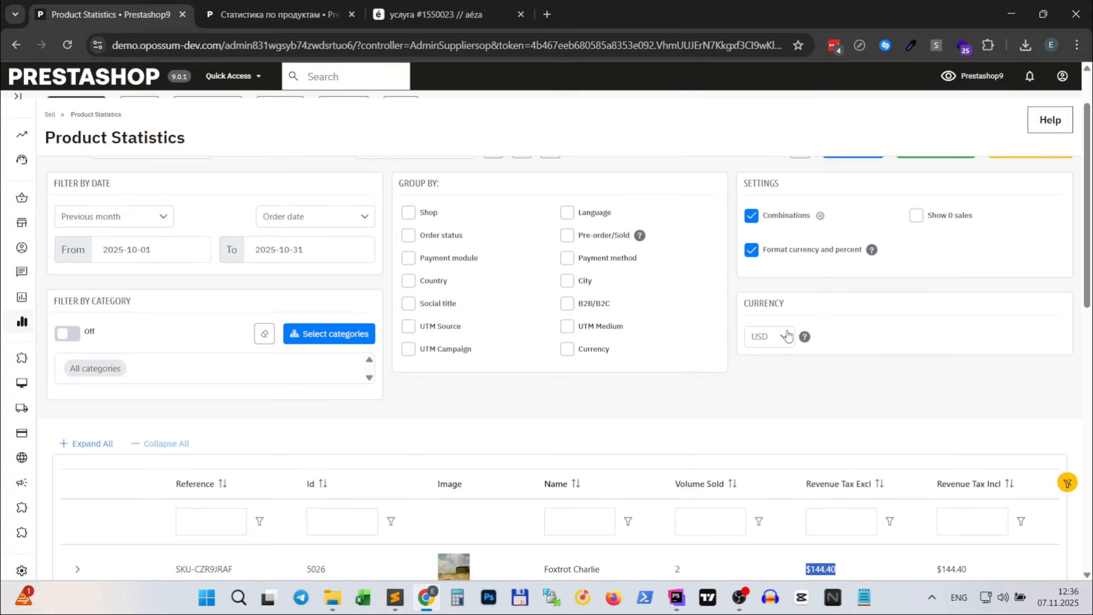
left_click(752, 250)
scroll(840, 362, "down", 7)
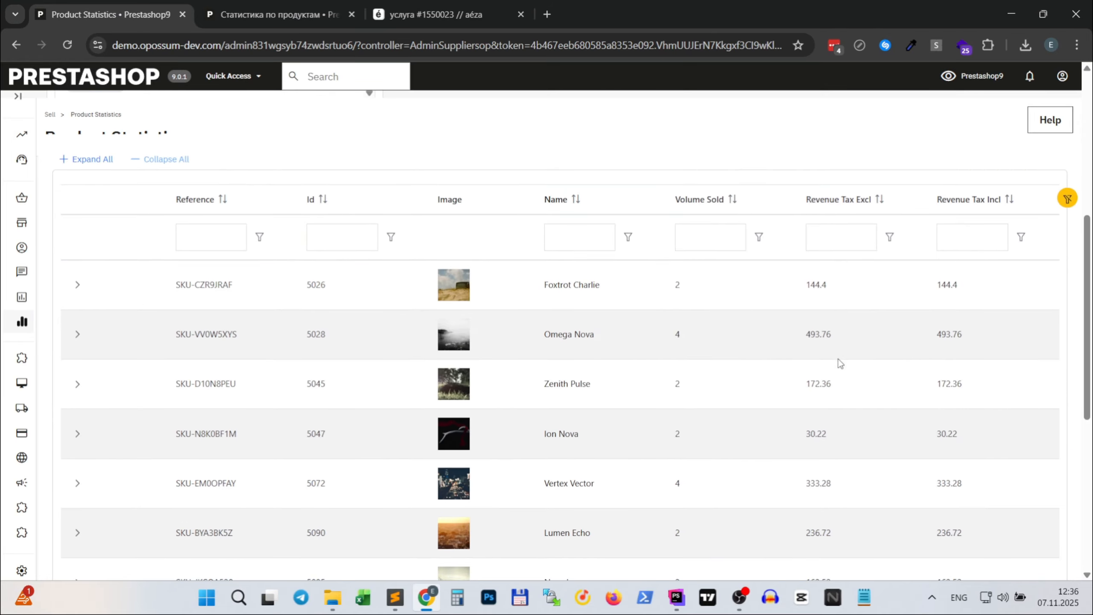
left_click_drag(841, 296, 804, 285)
- Turn currency and percent formatting back on and check the revenue columns
scroll(848, 341, "up", 8)
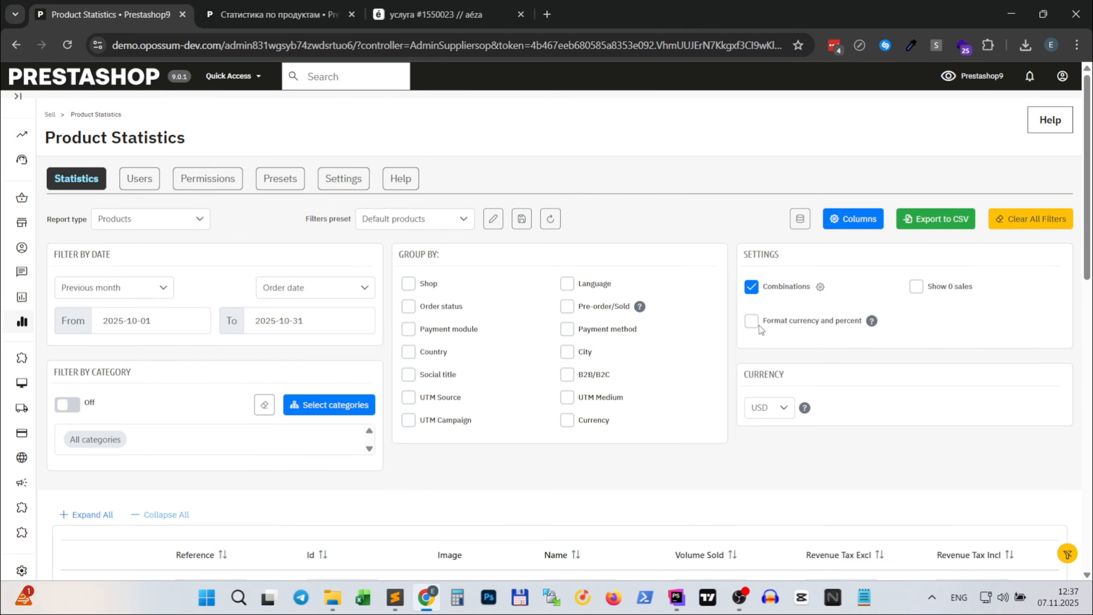
left_click(754, 326)
scroll(759, 280, "down", 3)
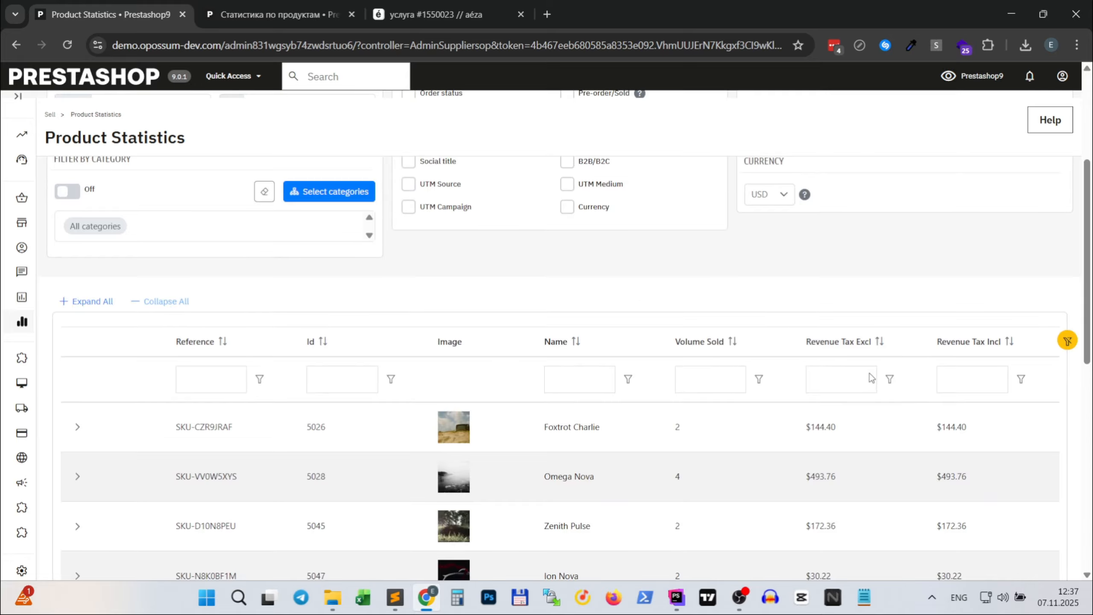
- Set the report currency to SEK and review the revenue amounts in the table
left_click(764, 276)
left_click(764, 325)
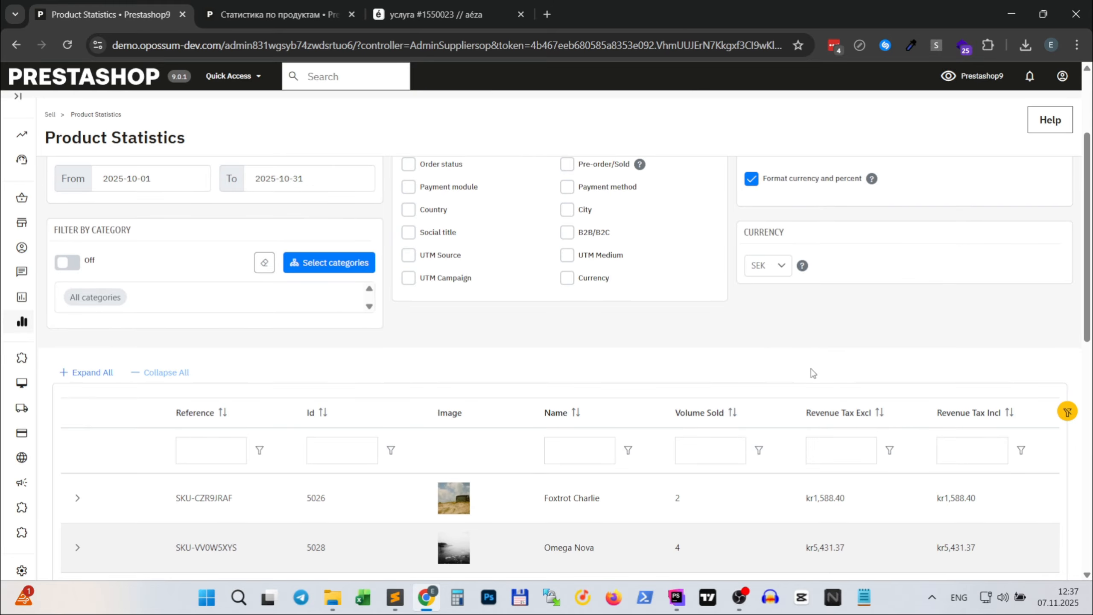
scroll(847, 373, "down", 3)
scroll(830, 359, "down", 2)
- Set the report currency to EUR and check the revenue amounts in the product table
scroll(818, 360, "up", 6)
left_click(767, 337)
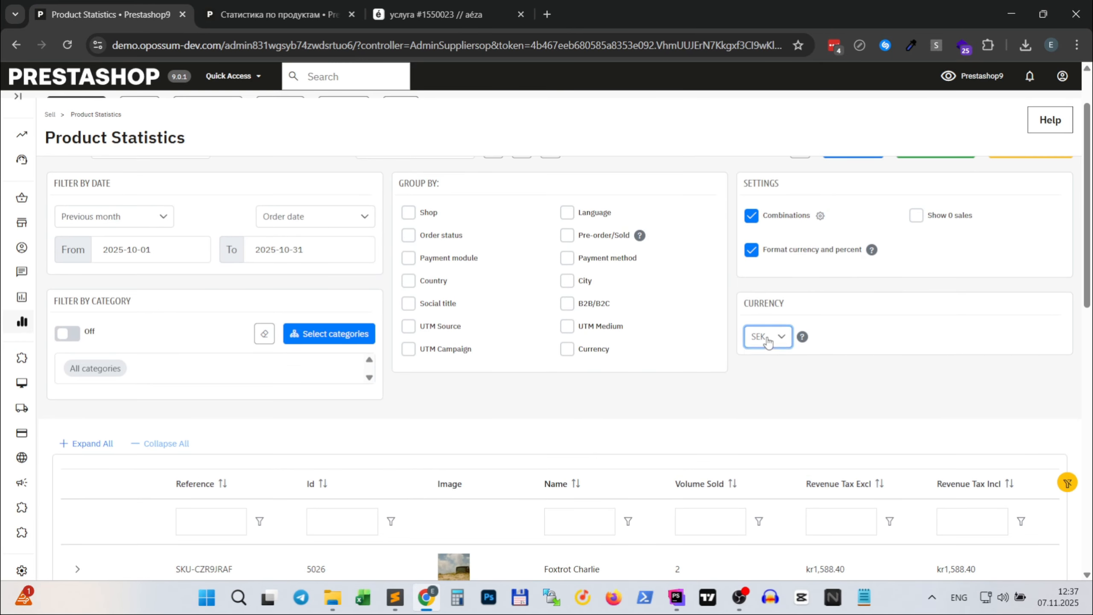
left_click(767, 362)
scroll(817, 362, "down", 5)
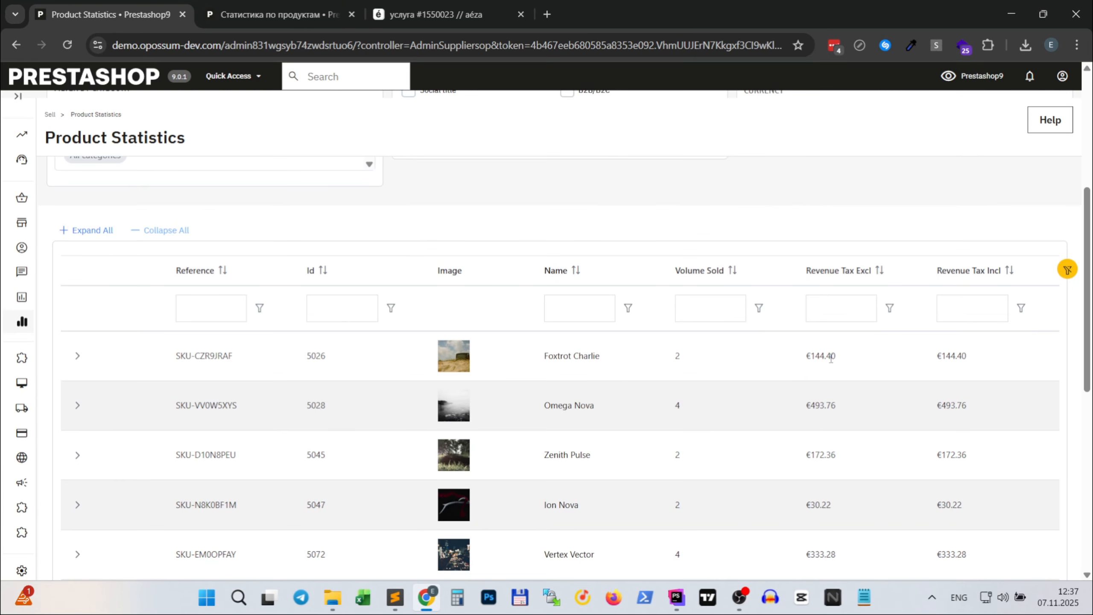
scroll(842, 363, "up", 5)
scroll(761, 367, "up", 2)
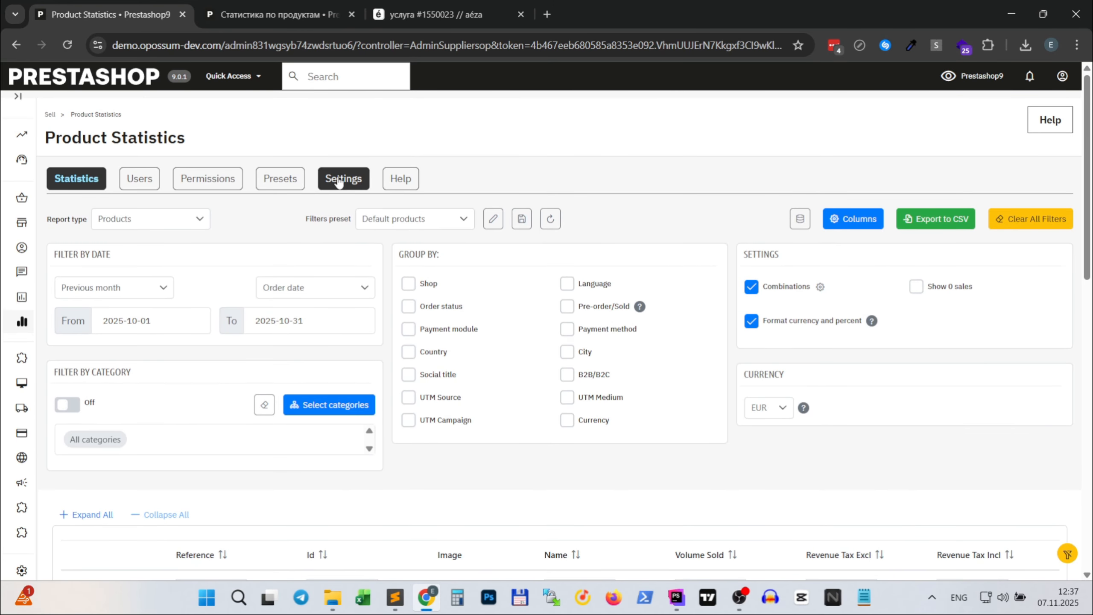
- Open the exchange rate settings from the currency help and examine the manual and automatic multicurrency options
left_click(803, 409)
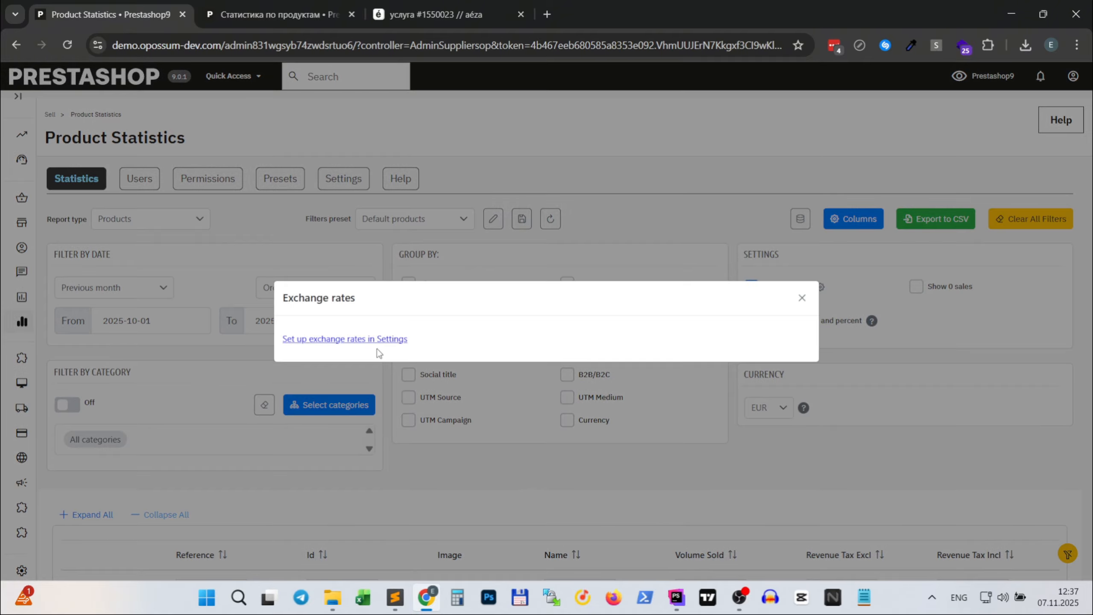
left_click(387, 340)
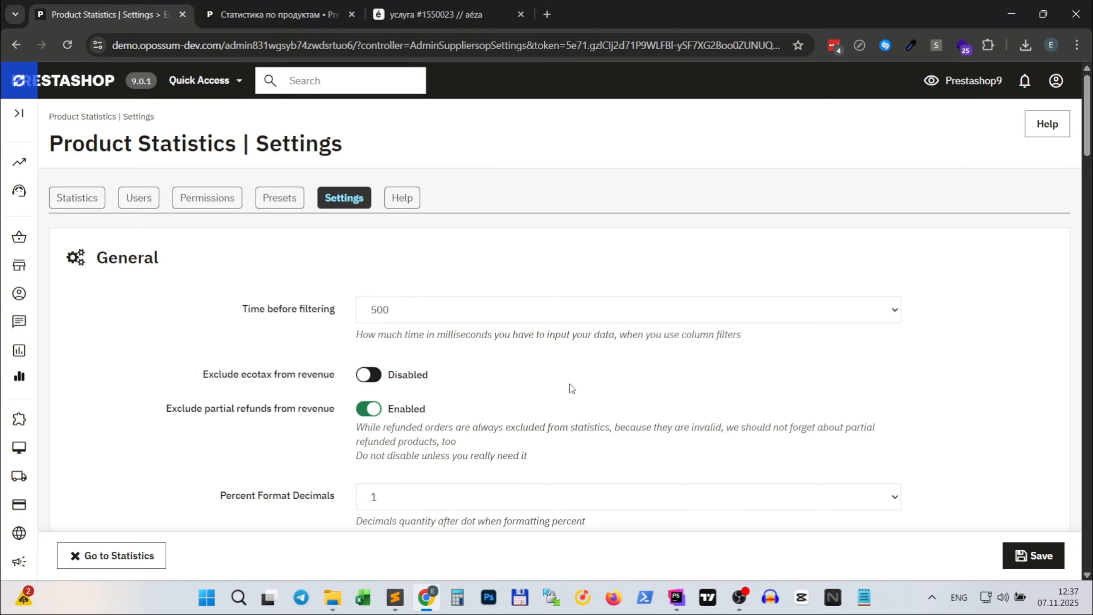
scroll(572, 381, "down", 10)
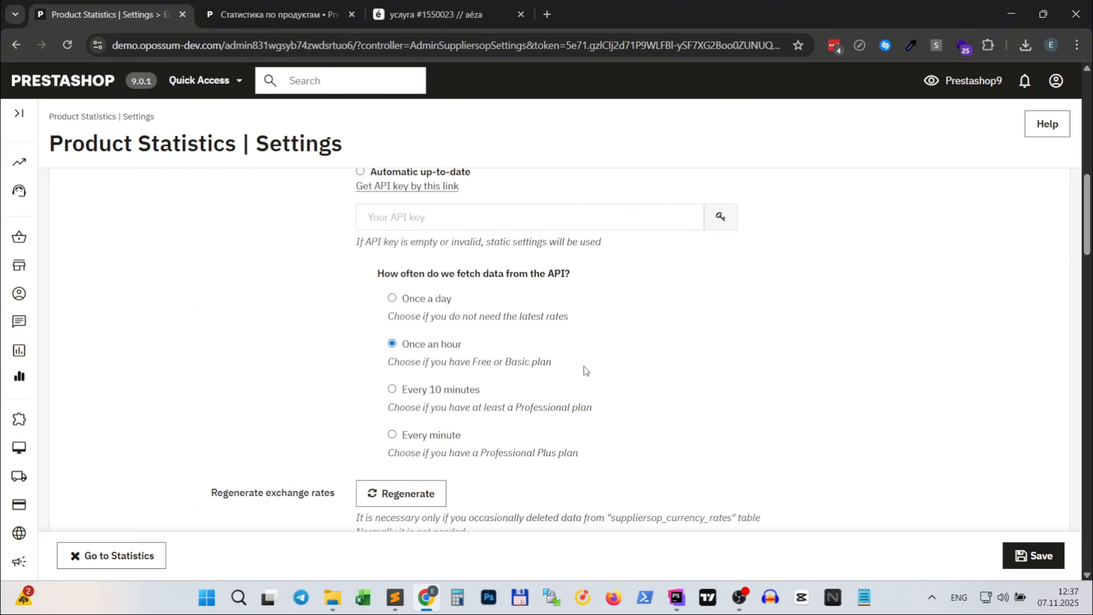
scroll(585, 365, "up", 3)
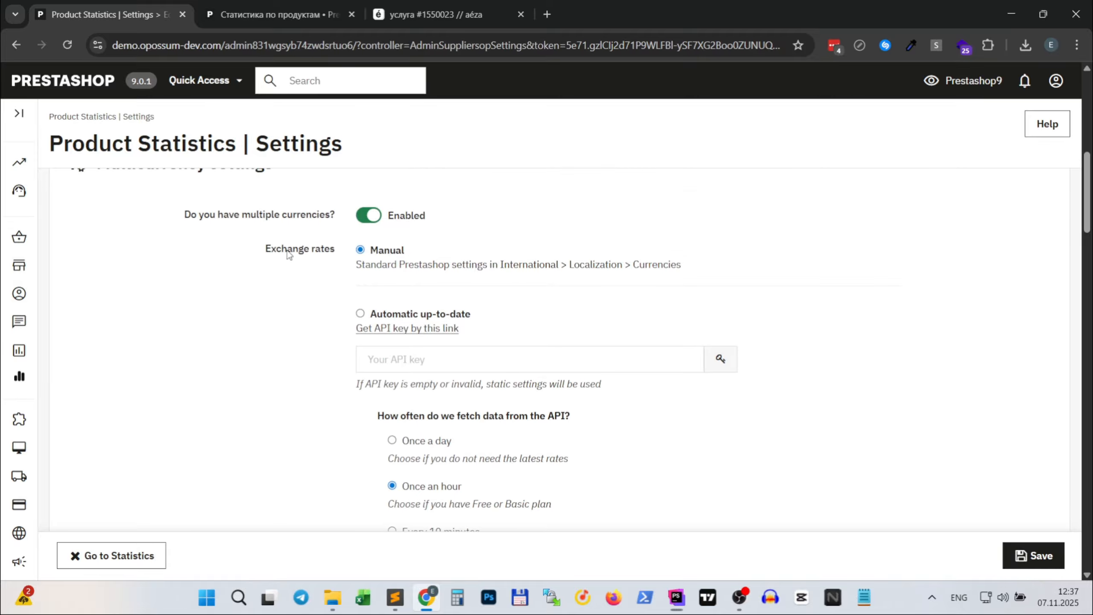
scroll(329, 282, "up", 2)
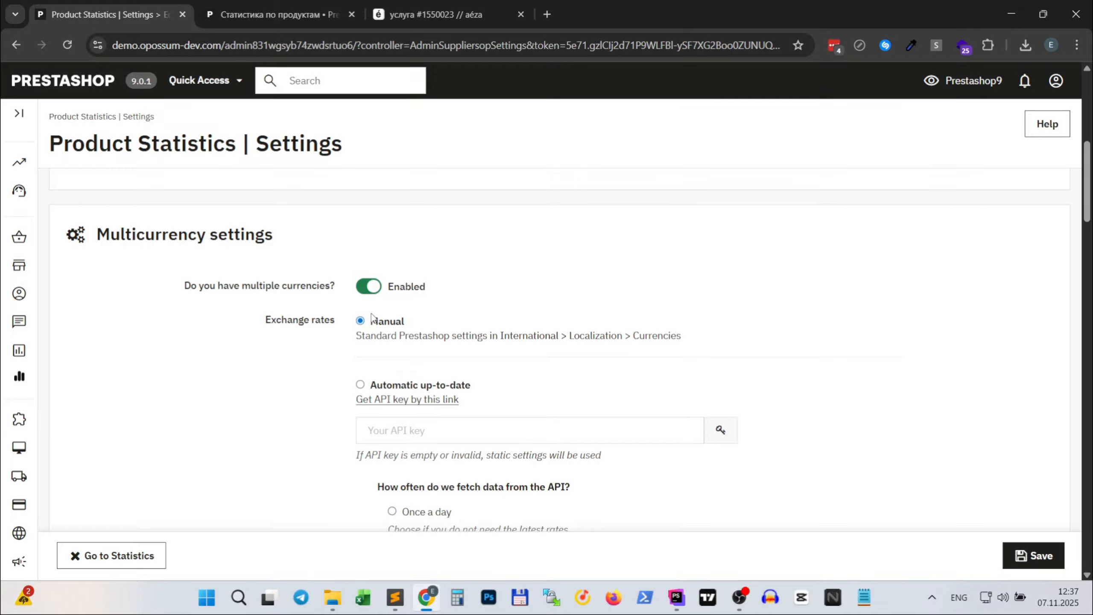
scroll(371, 318, "down", 2)
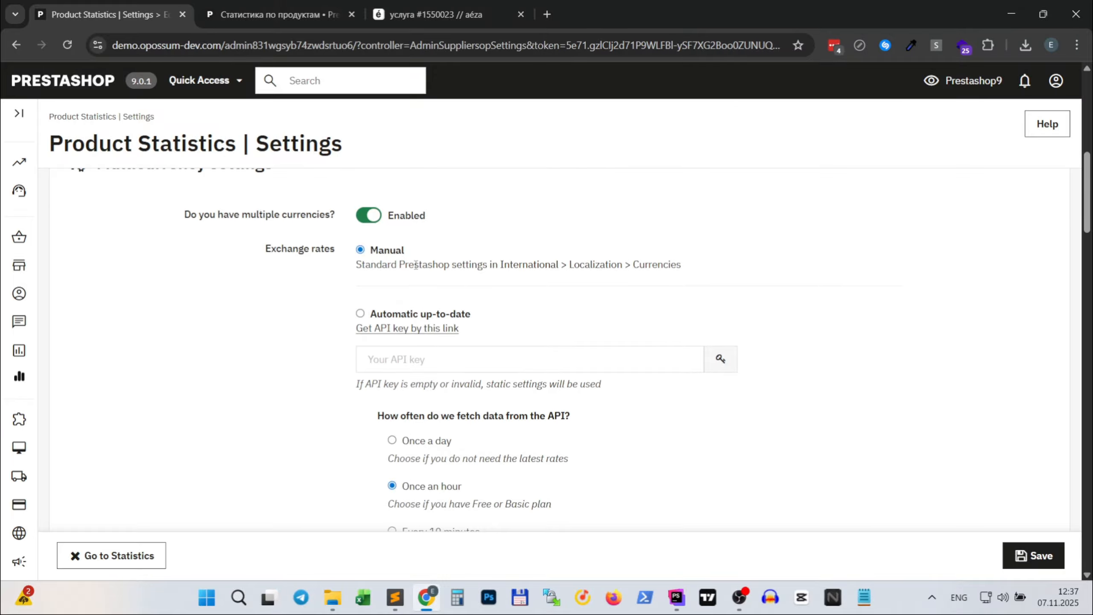
left_click_drag(342, 269, 488, 266)
scroll(544, 314, "down", 4)
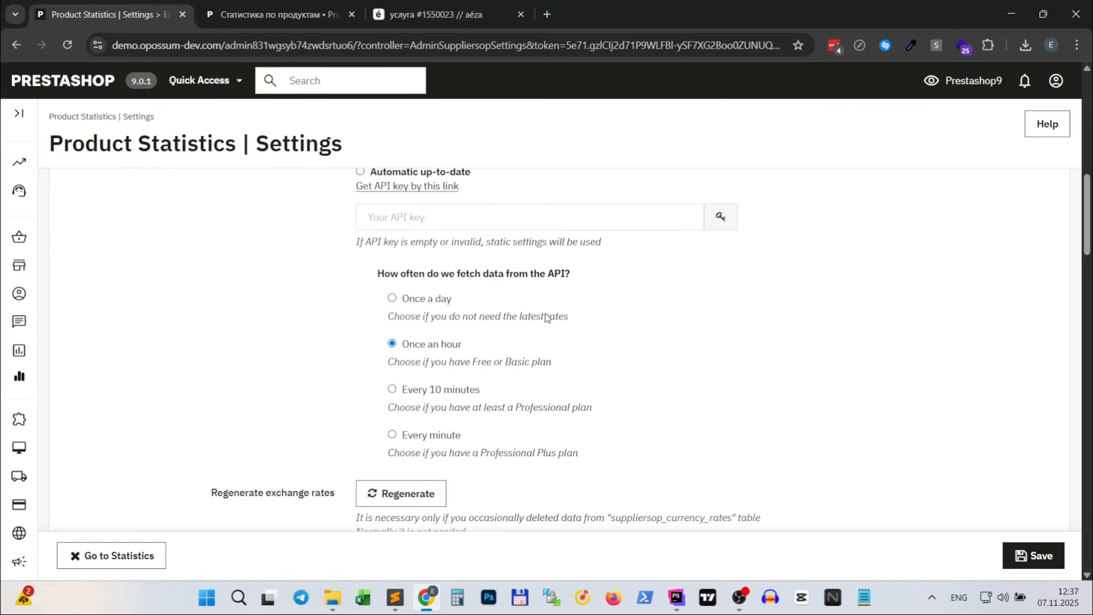
scroll(547, 316, "up", 2)
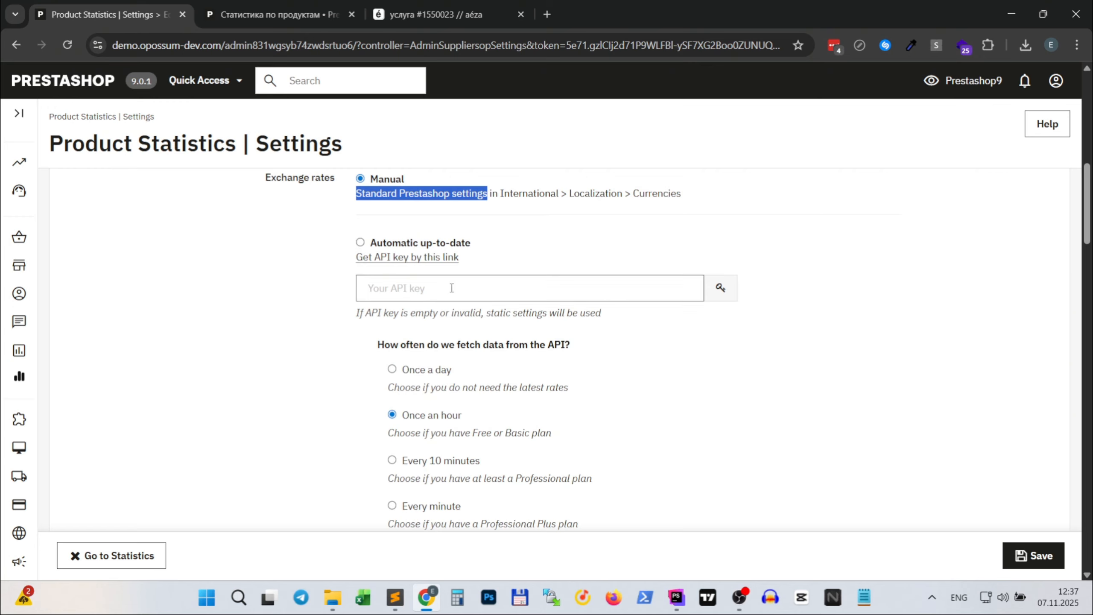
scroll(582, 436, "down", 4)
scroll(446, 402, "down", 4)
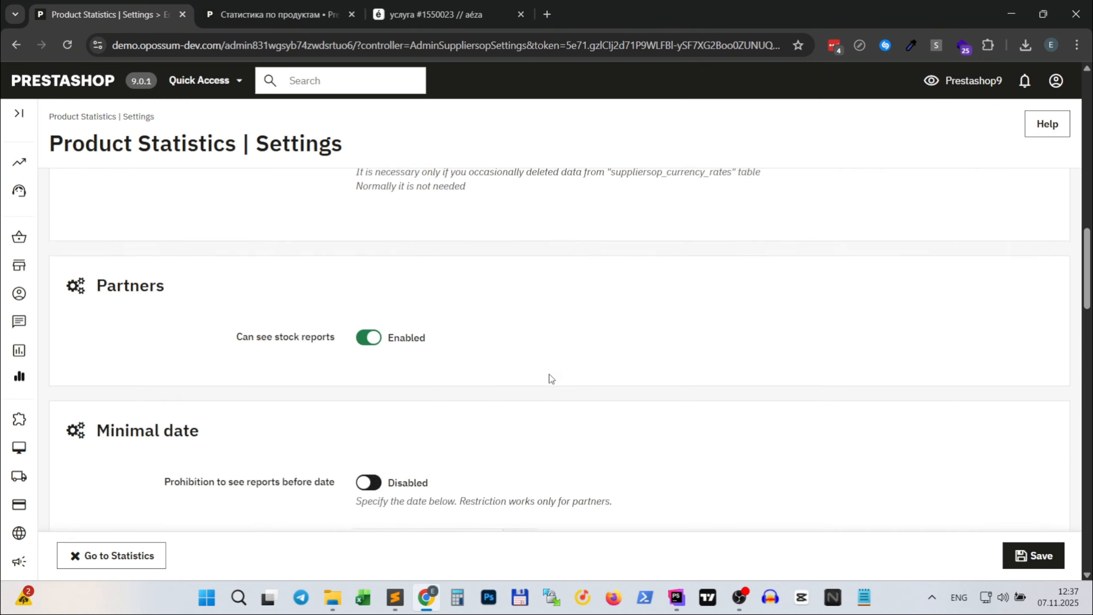
scroll(619, 306, "up", 9)
scroll(578, 289, "up", 6)
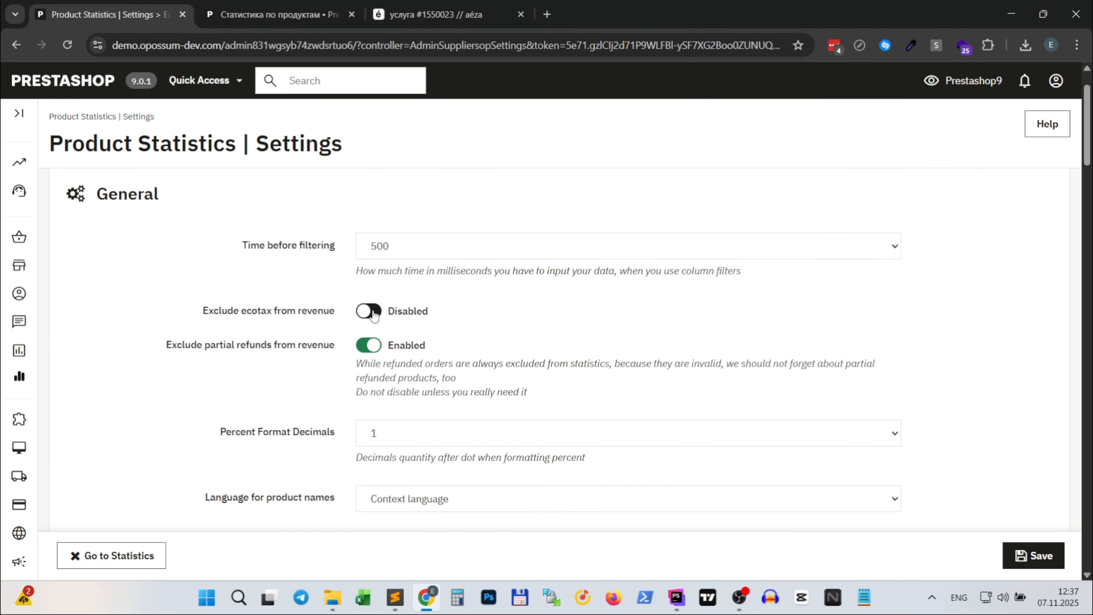
- Return to the statistics report, group the products by City and review the resulting table
left_click(87, 199)
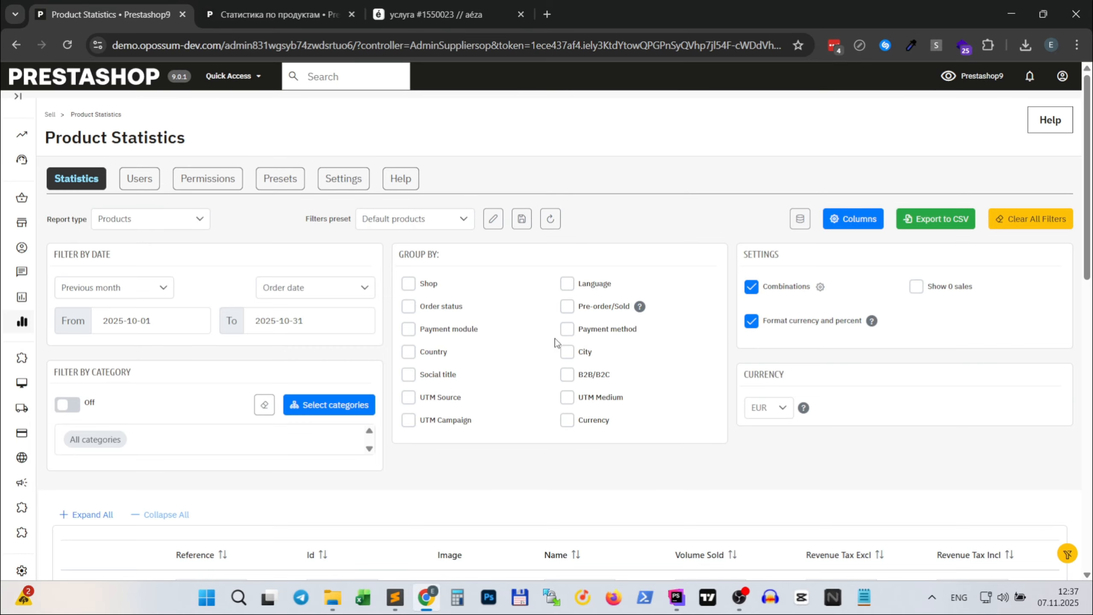
left_click(567, 353)
scroll(610, 411, "down", 4)
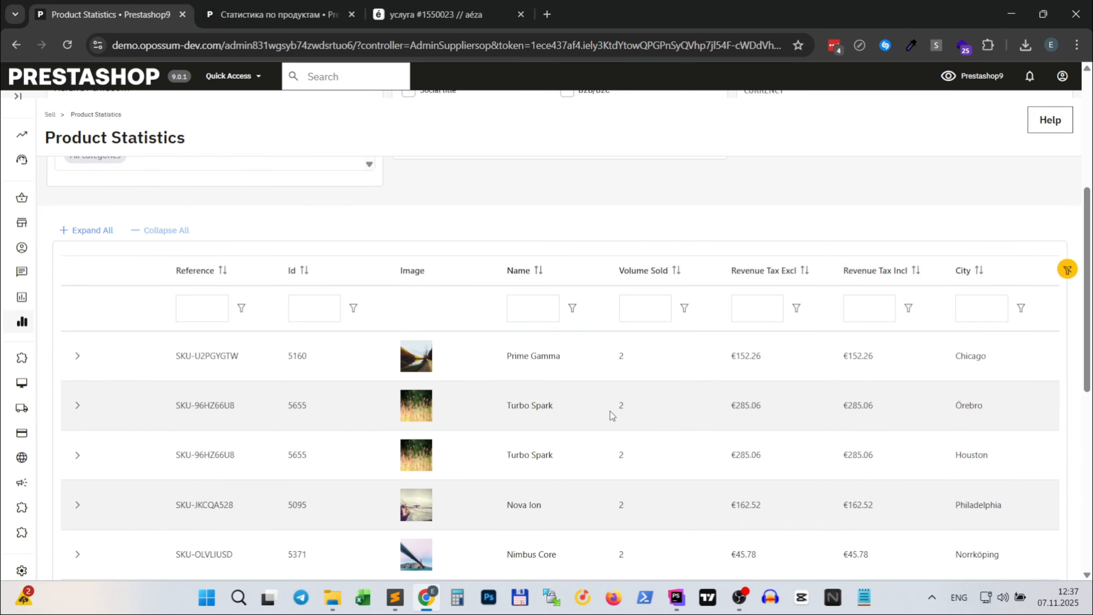
scroll(611, 413, "up", 3)
scroll(612, 416, "down", 5)
scroll(610, 415, "up", 3)
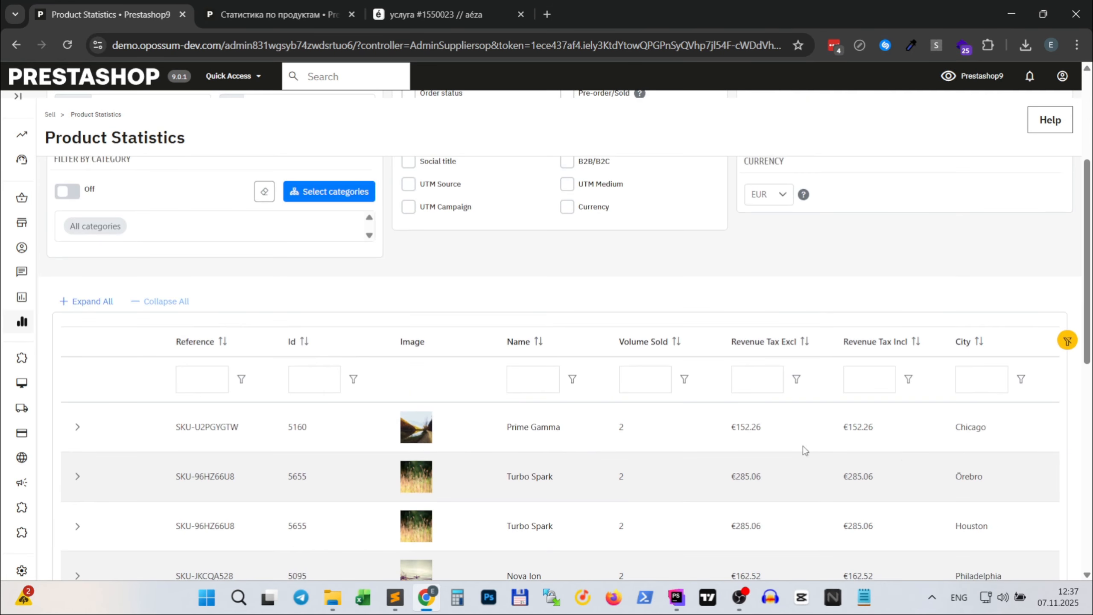
scroll(803, 449, "down", 5)
scroll(923, 461, "up", 10)
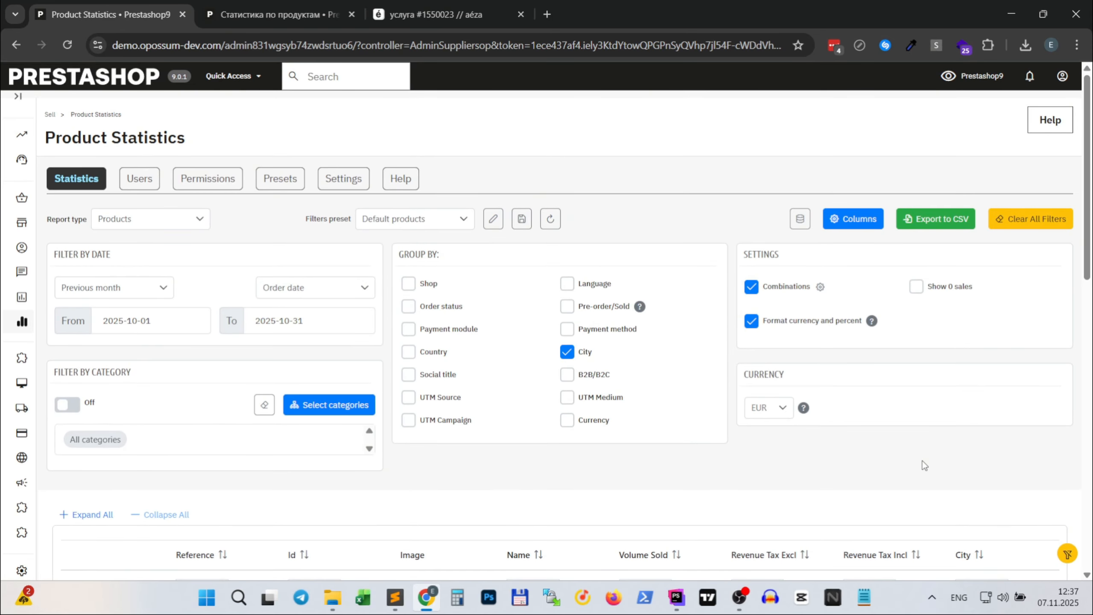
scroll(925, 465, "down", 8)
scroll(924, 465, "up", 7)
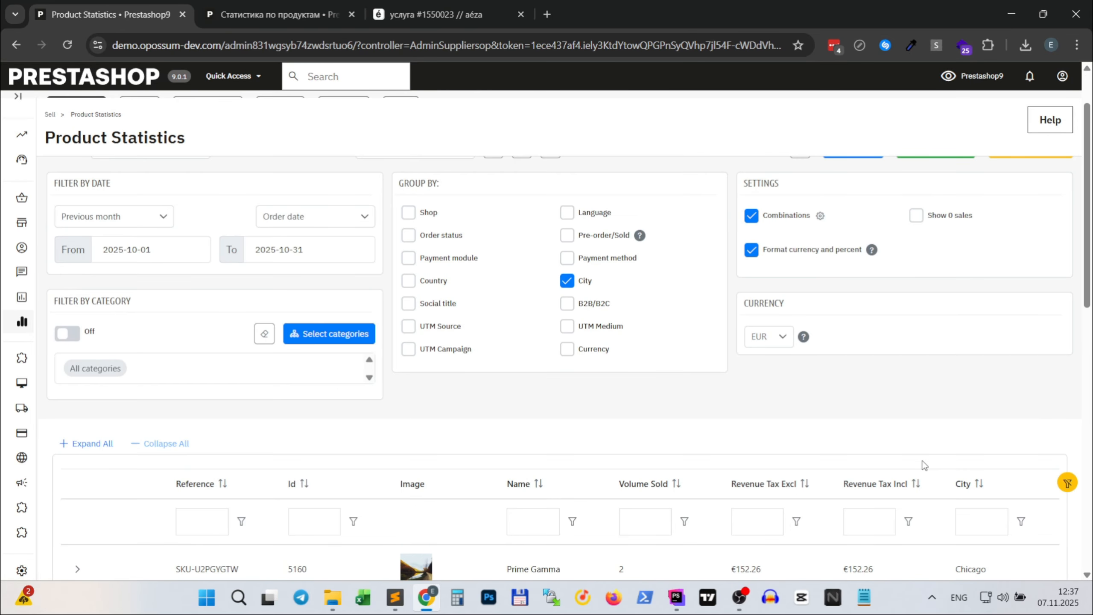
scroll(722, 418, "up", 2)
scroll(617, 407, "down", 6)
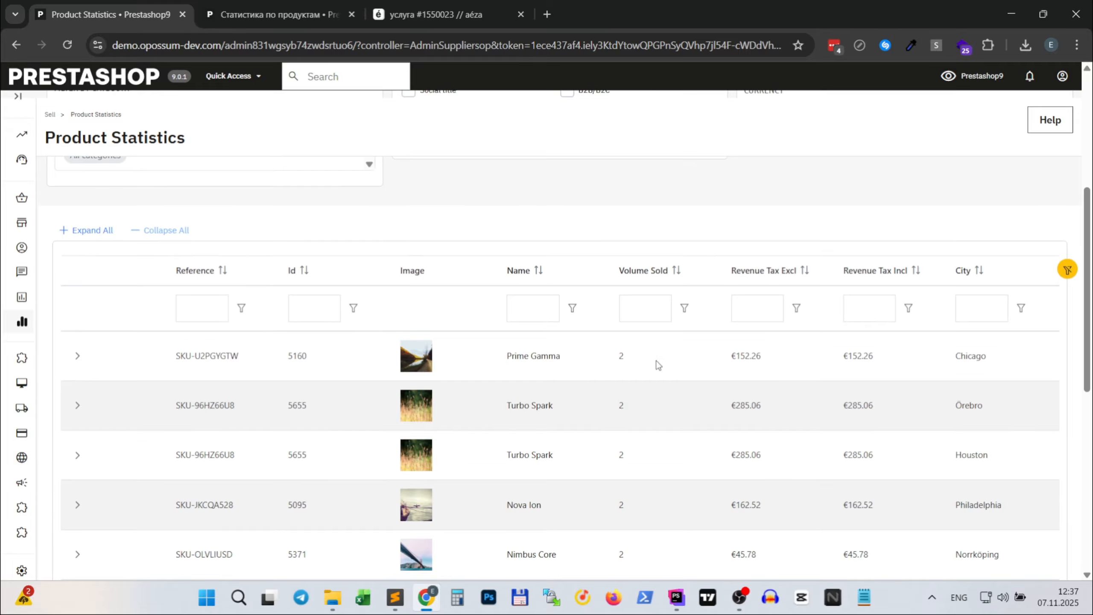
- Turn off combinations for the city-grouped report and check the totals row beneath the products
scroll(654, 366, "up", 7)
scroll(710, 369, "down", 7)
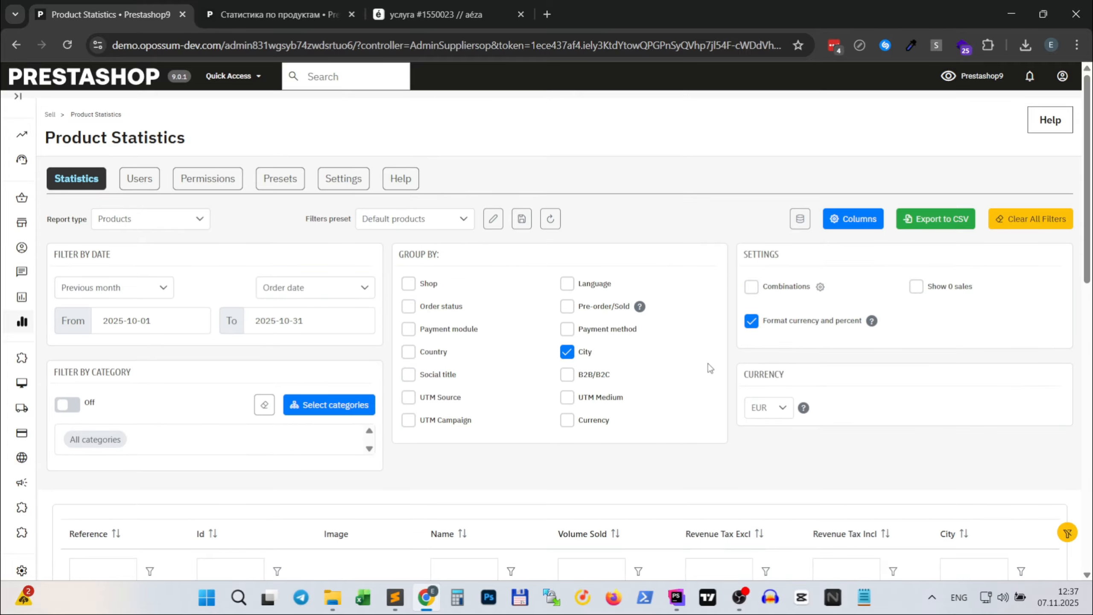
scroll(915, 475, "down", 6)
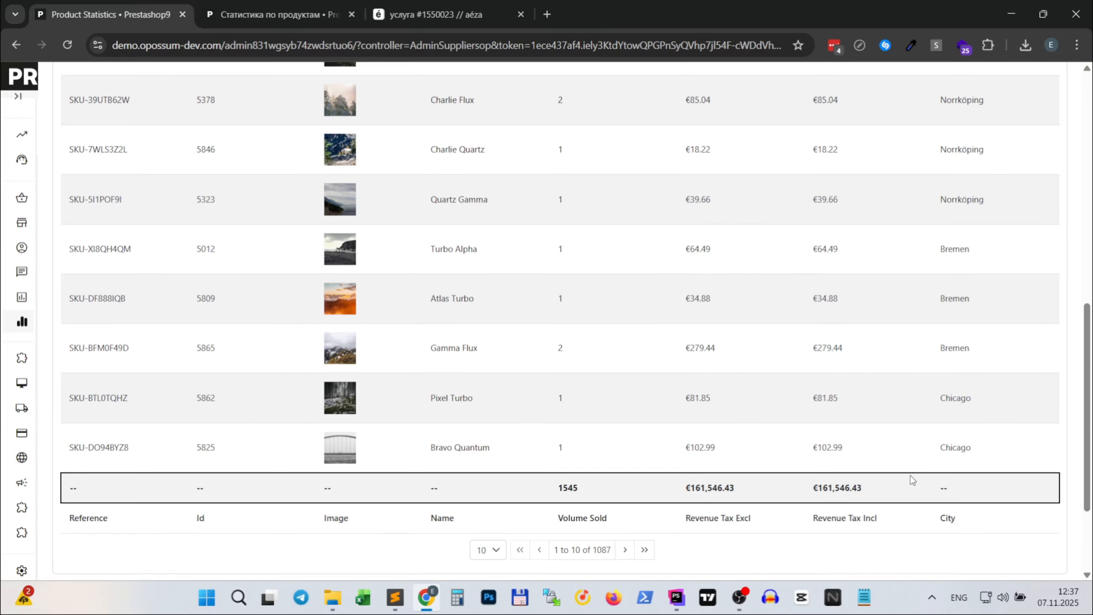
scroll(913, 474, "up", 13)
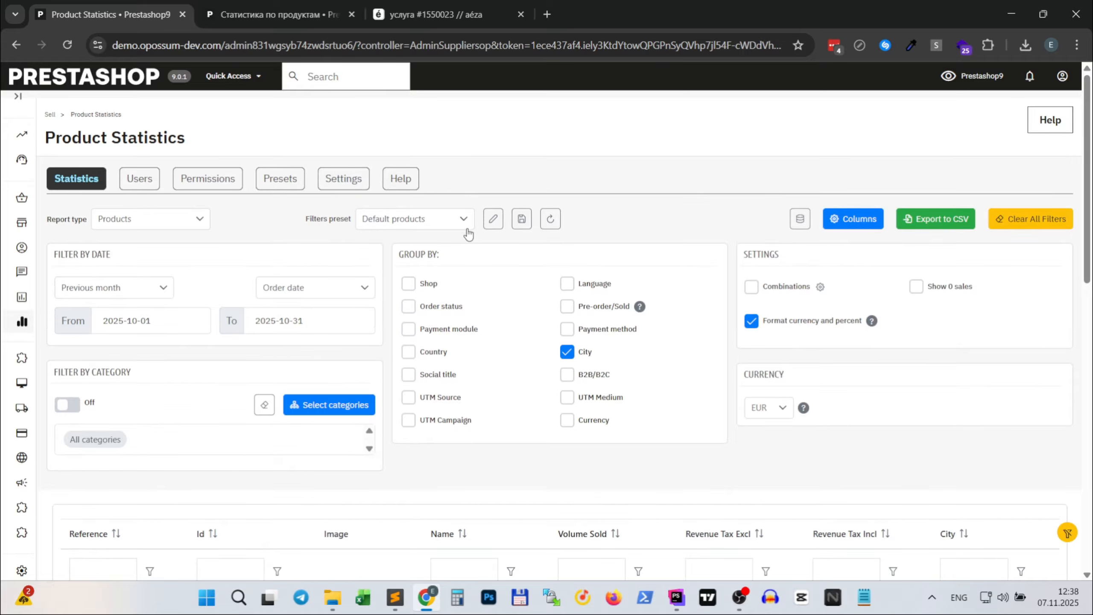
- Save the current filters as a new preset named "Group by city" and allow others to use it
left_click(526, 227)
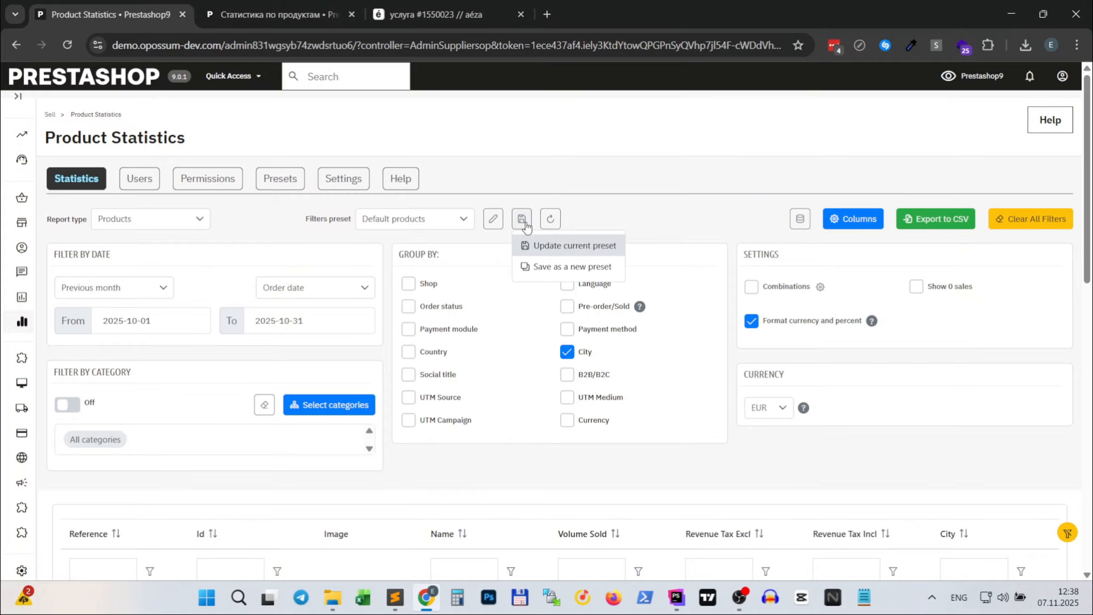
left_click(557, 268)
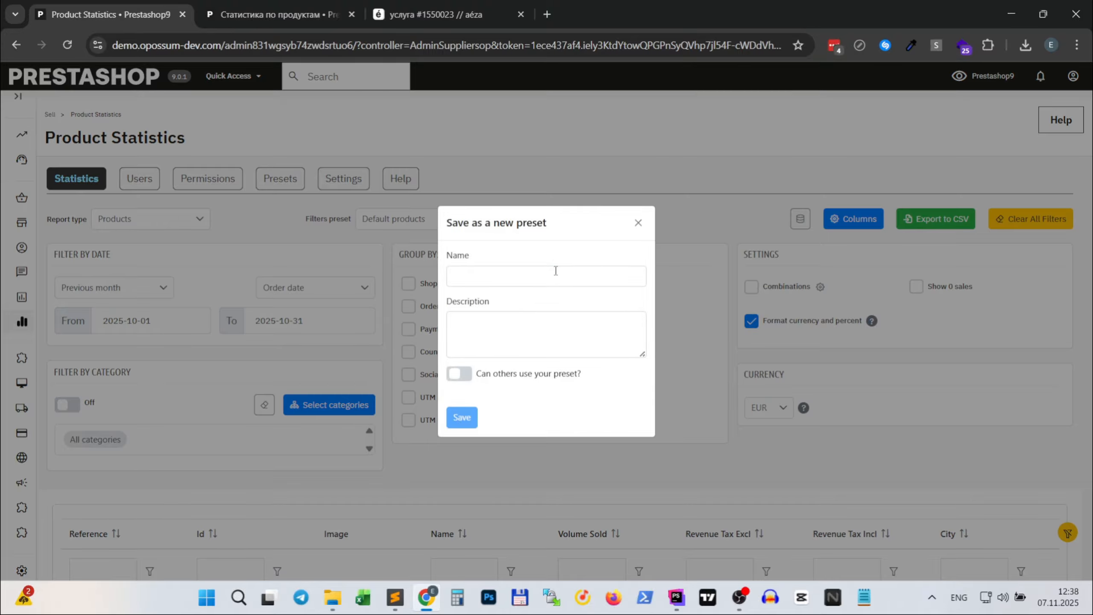
left_click(540, 280)
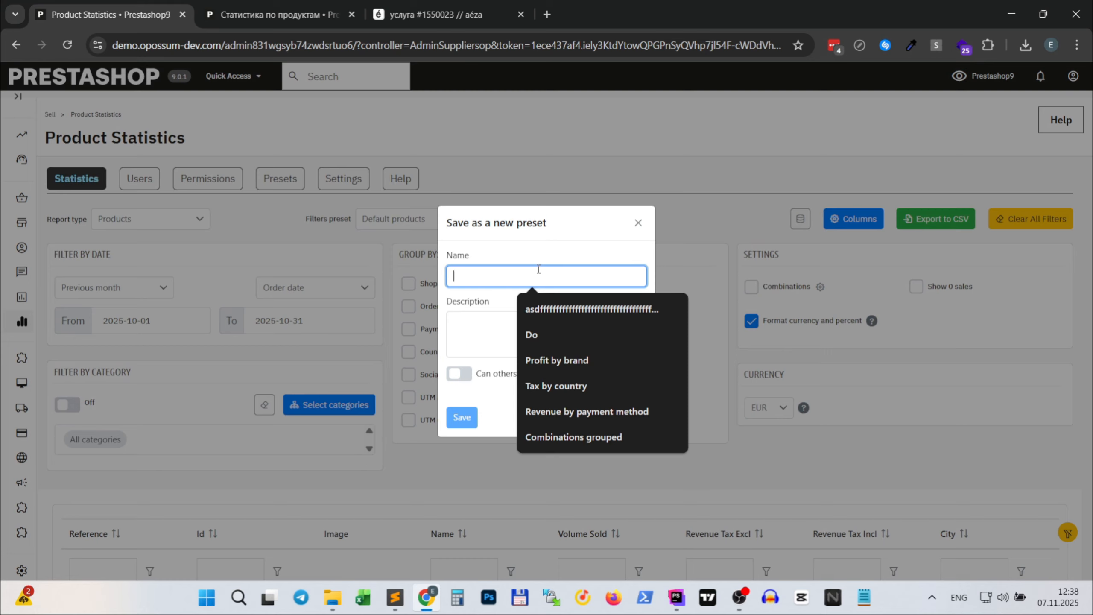
type("grou")
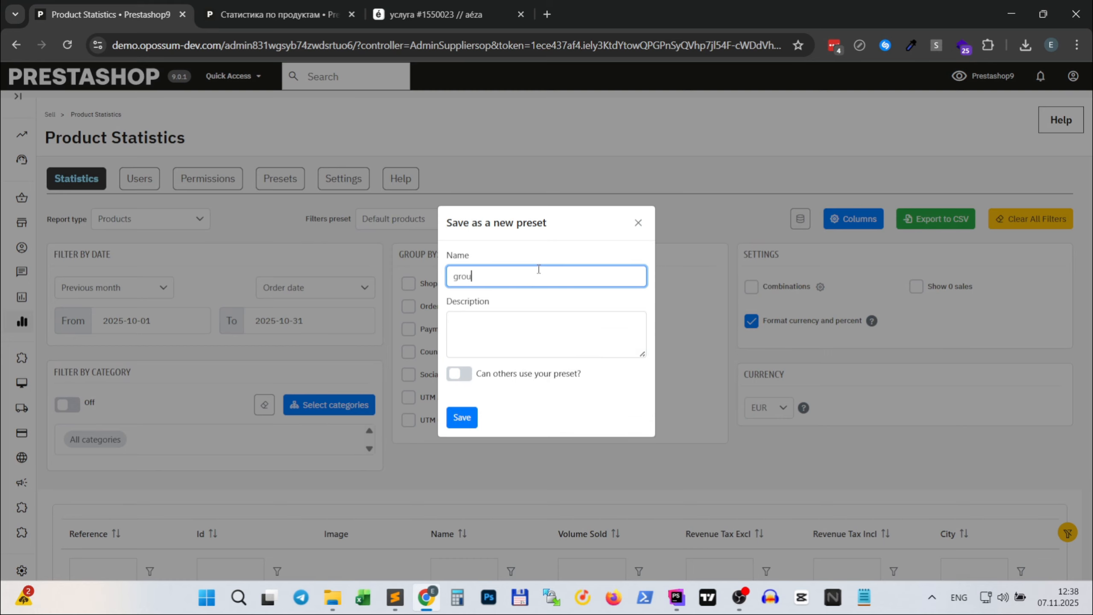
key("BackSpace")
key("BackSpace")
key("BackSpace")
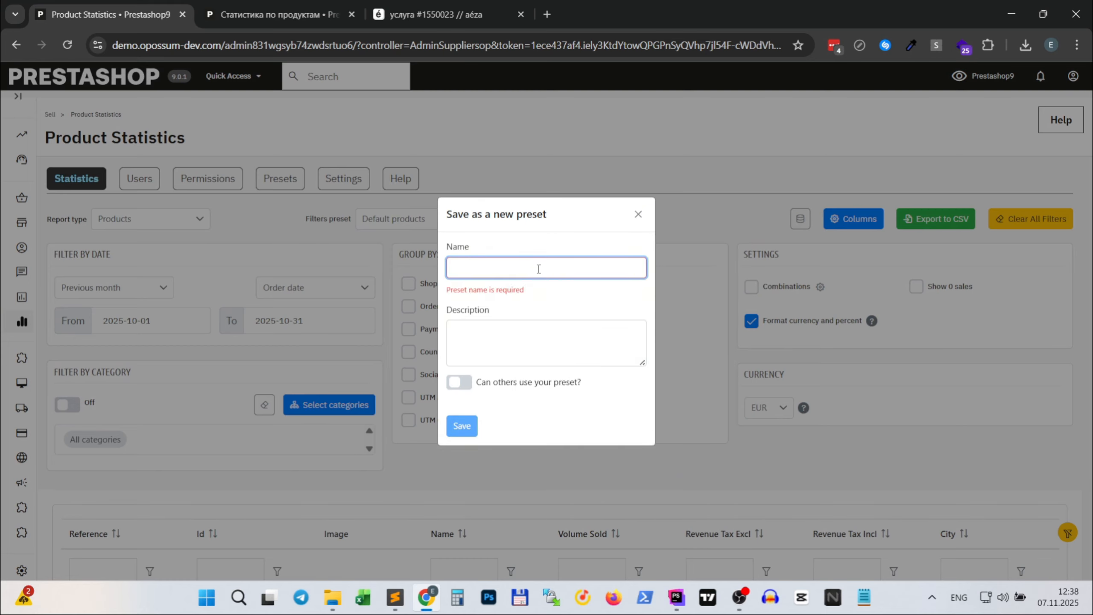
type("Group by city")
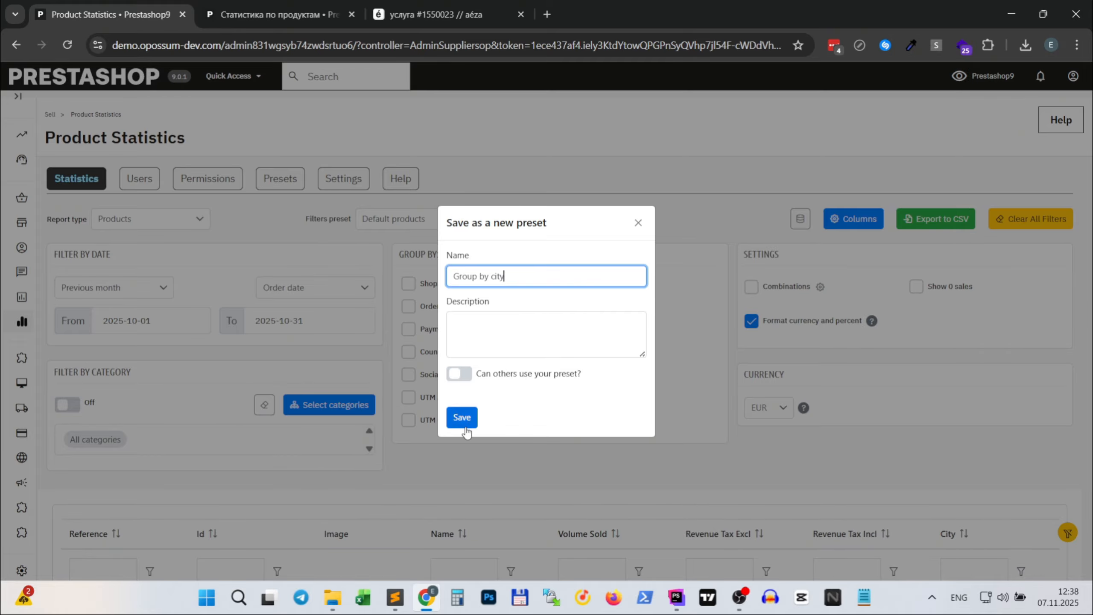
left_click(468, 377)
left_click(461, 417)
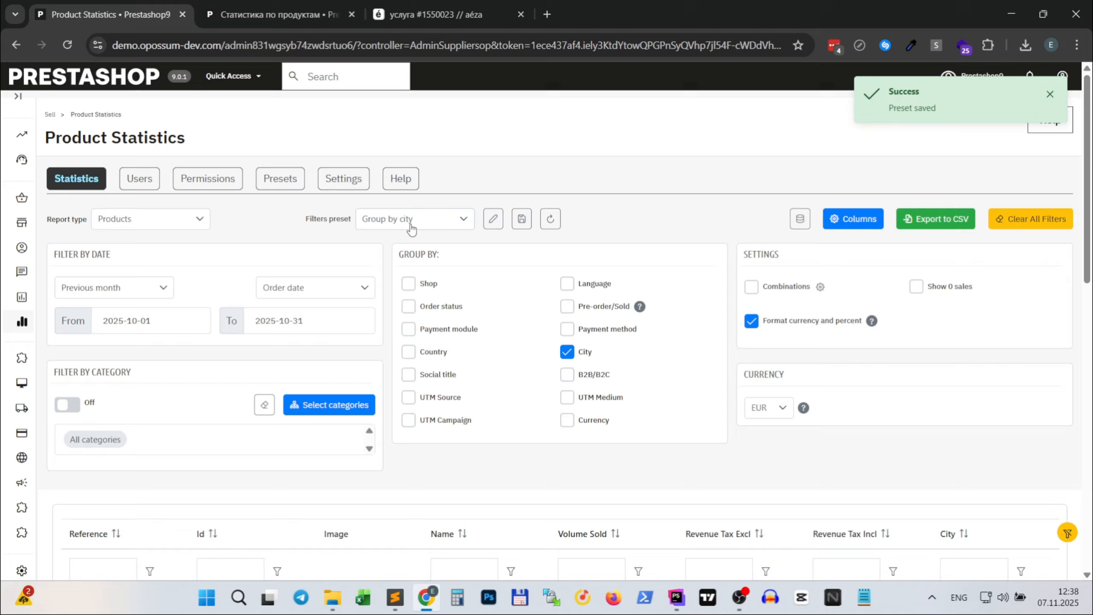
- Check the list of available filter presets and review the table under the Group by city preset
left_click(412, 229)
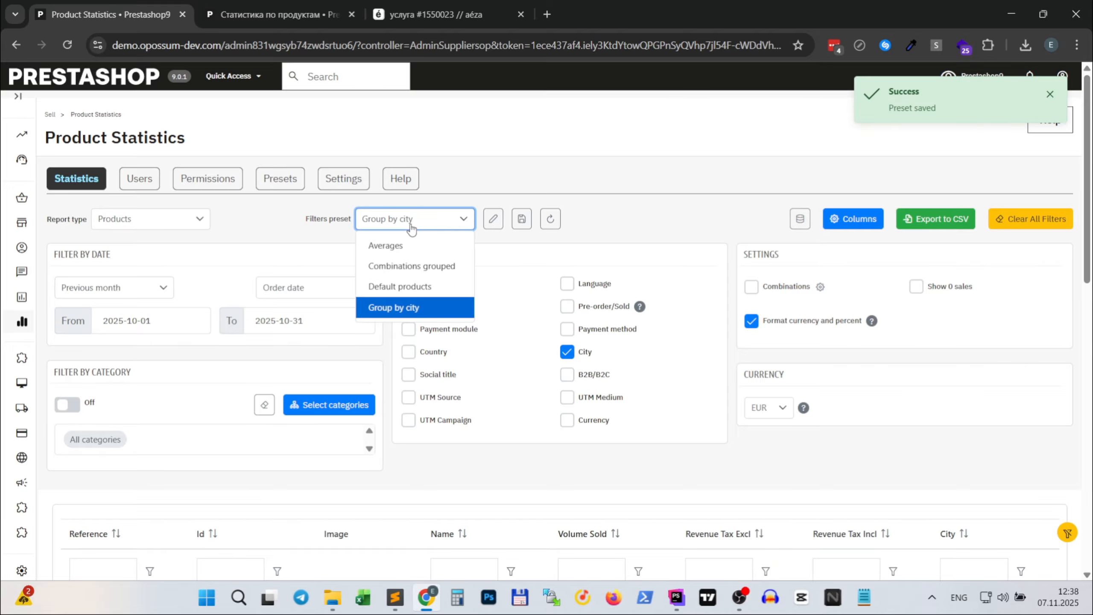
left_click(654, 445)
scroll(654, 445, "down", 5)
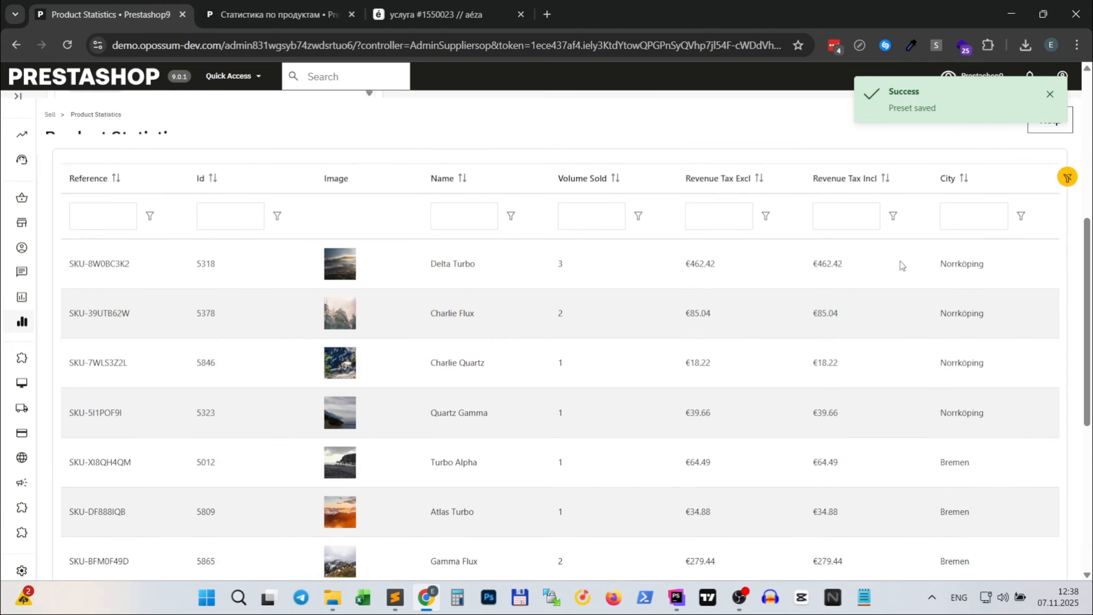
scroll(900, 264, "up", 5)
- Load the Averages filter preset and review its average volume, revenue and profit columns
left_click(404, 221)
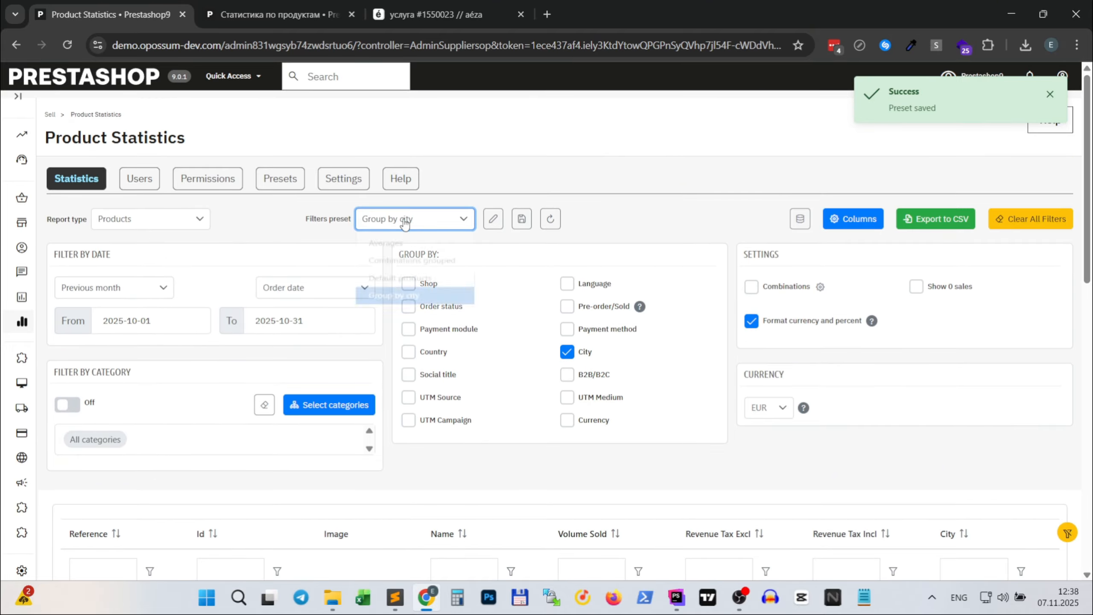
left_click(389, 247)
scroll(643, 357, "down", 1)
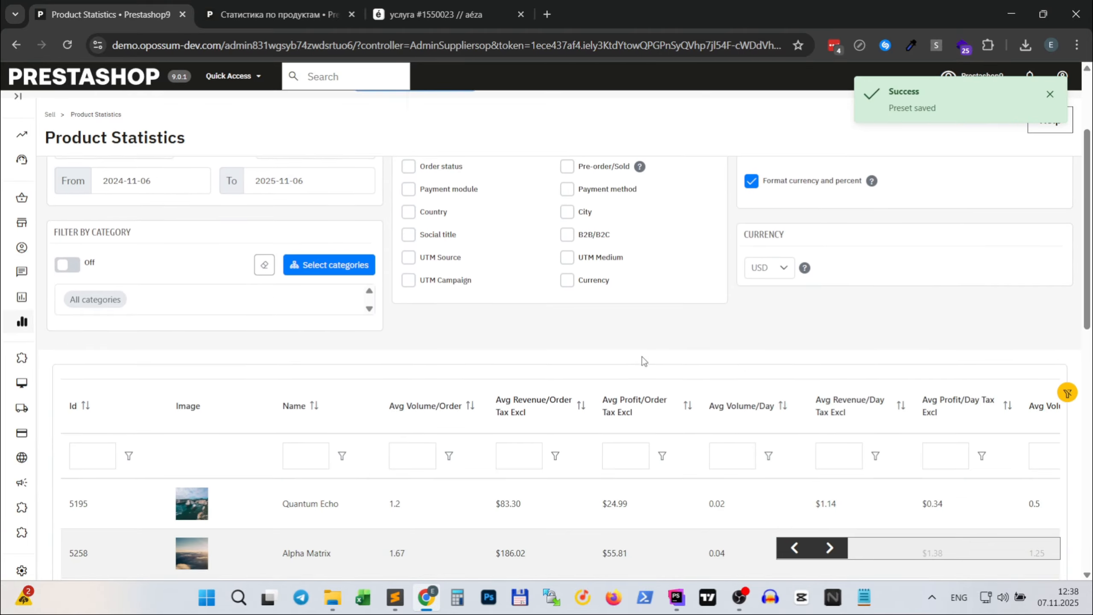
scroll(644, 315, "down", 4)
scroll(644, 314, "up", 5)
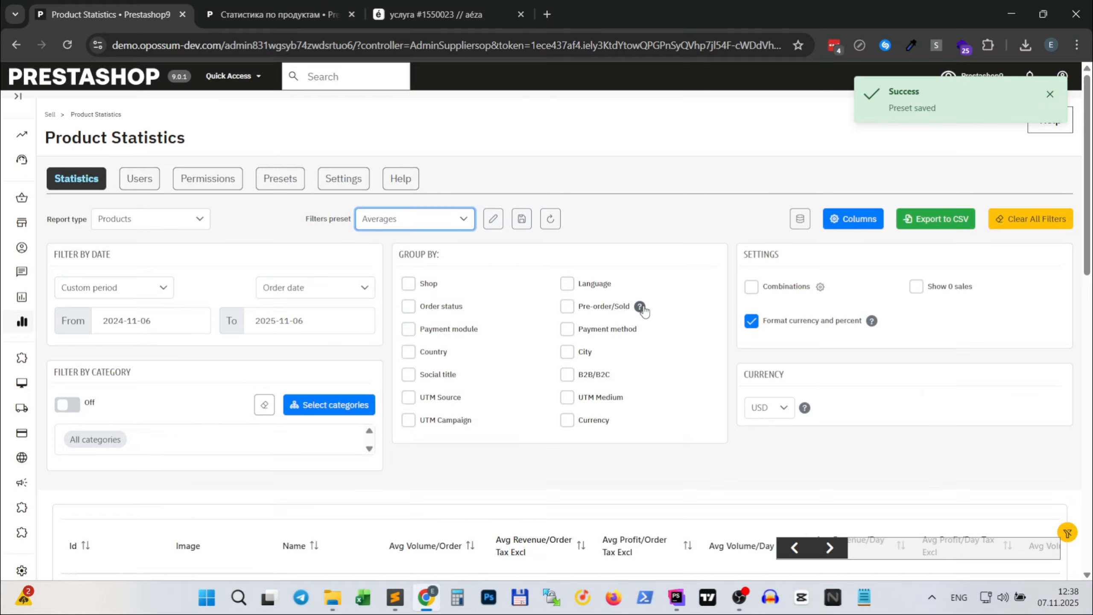
scroll(644, 310, "down", 5)
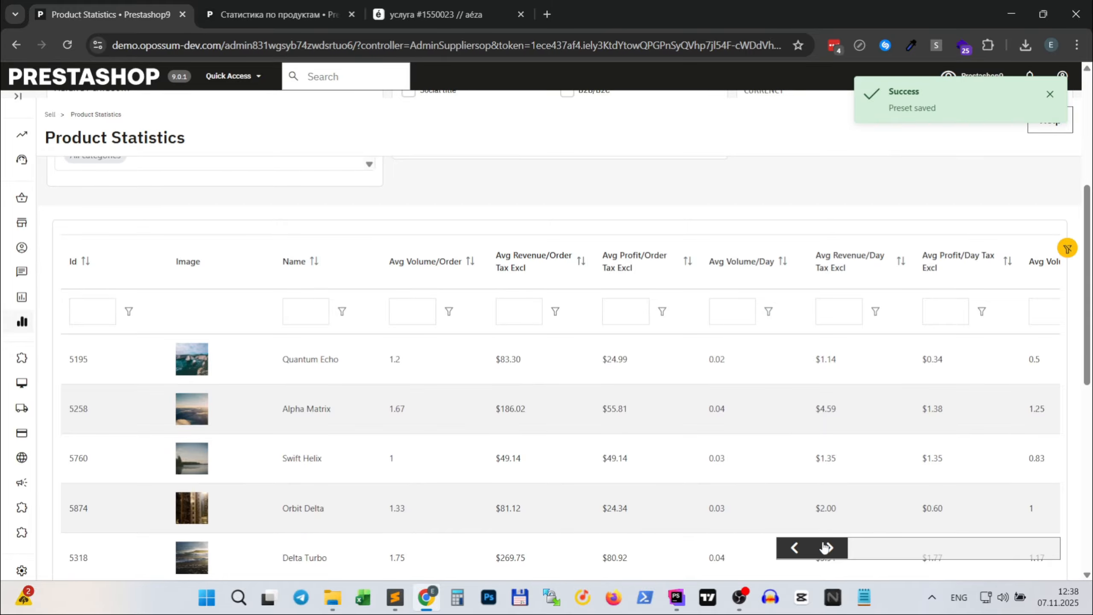
- Load the Combinations grouped filter preset and review its expandable product rows
left_click_drag(826, 548, 764, 507)
scroll(661, 336, "up", 5)
left_click(452, 218)
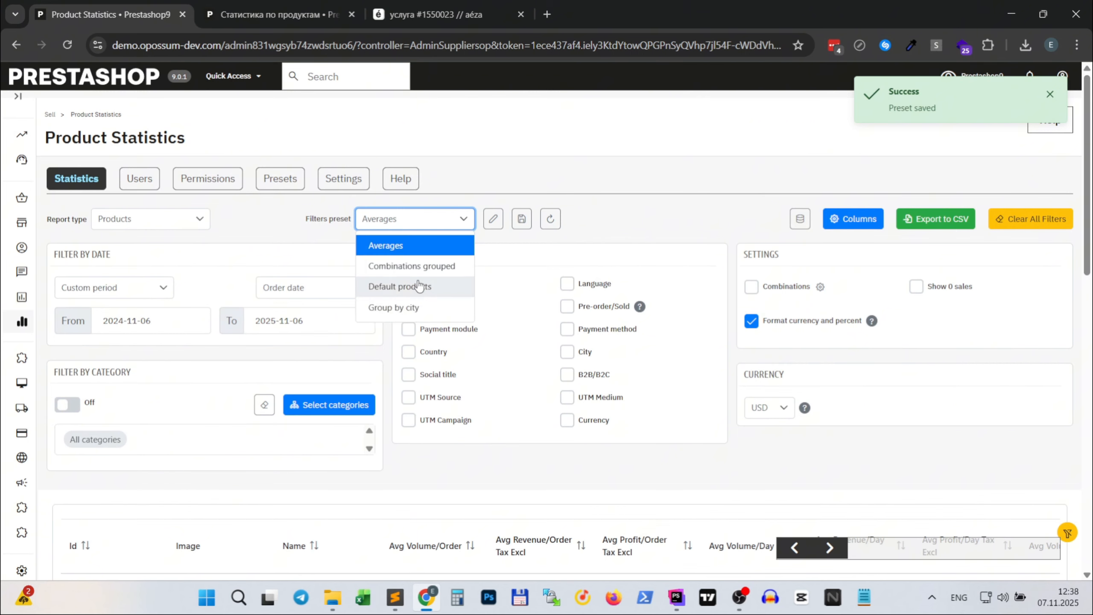
left_click(412, 266)
scroll(775, 388, "down", 5)
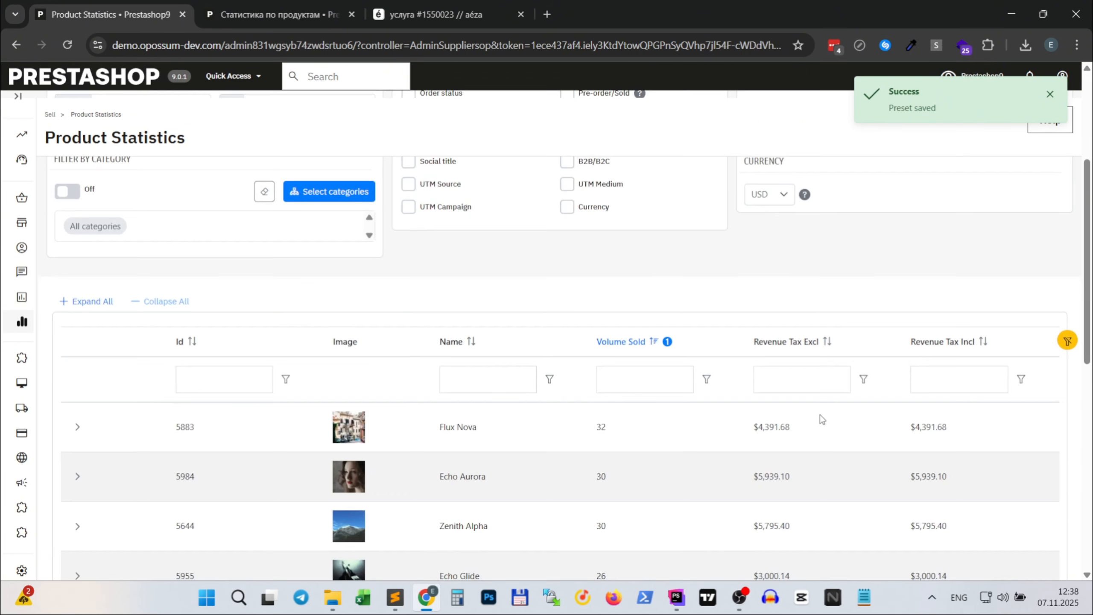
scroll(821, 420, "down", 4)
scroll(805, 396, "up", 8)
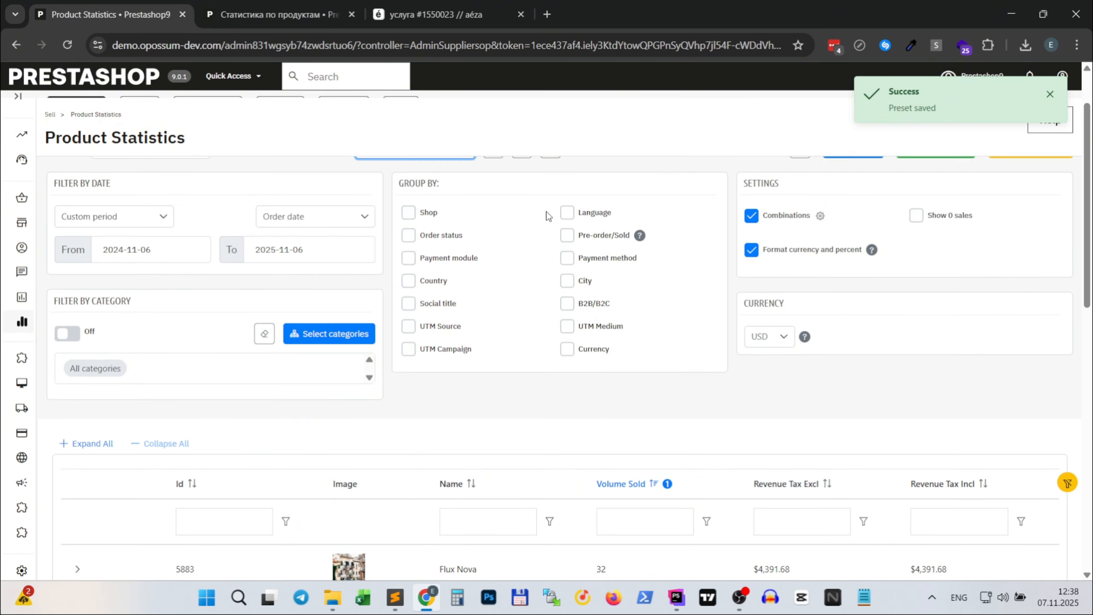
- Load the Group by city filter preset, check its totals row, and dismiss the preset notification
left_click(464, 219)
left_click(390, 308)
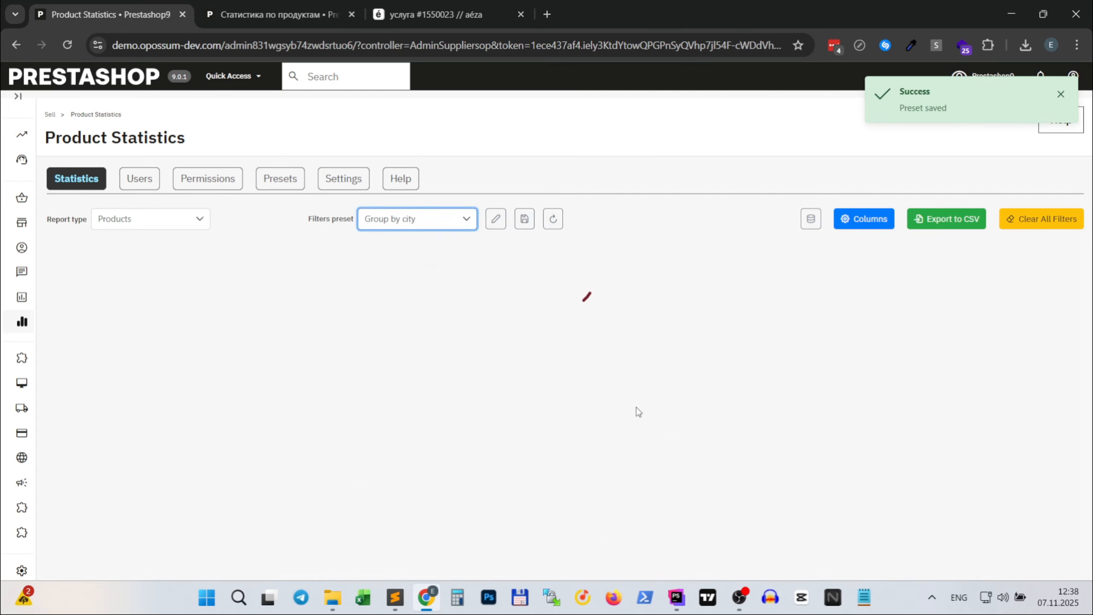
scroll(785, 443, "down", 10)
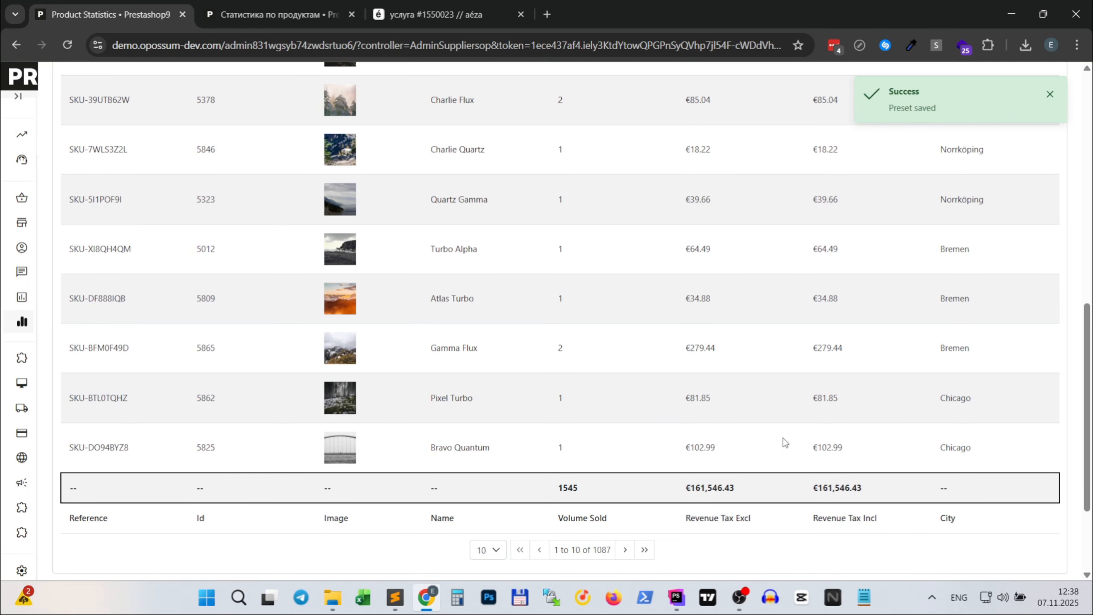
scroll(784, 442, "up", 5)
scroll(785, 442, "up", 5)
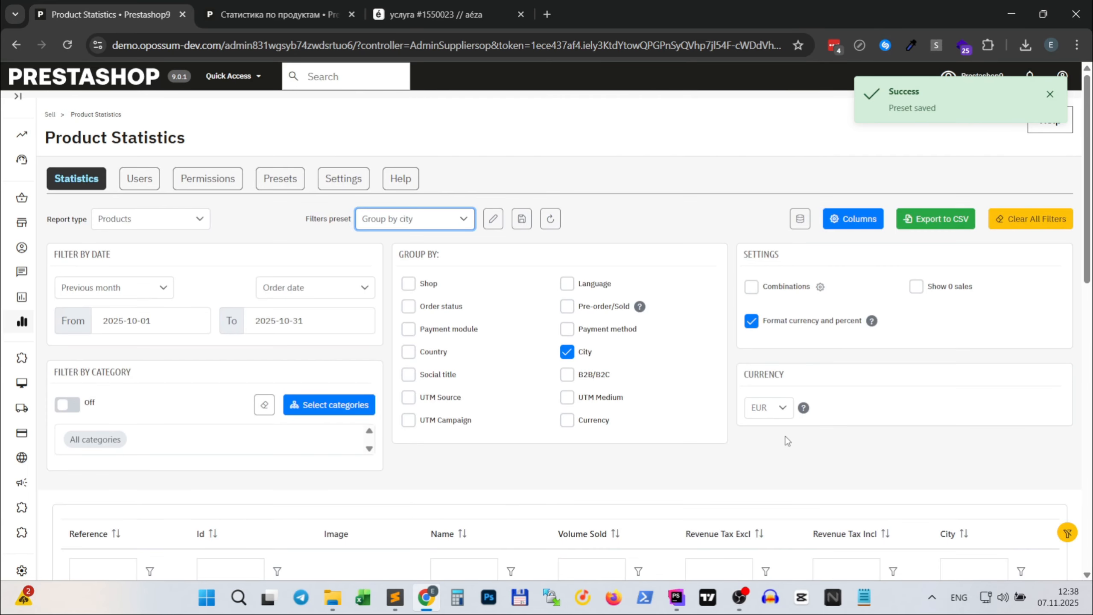
left_click(1051, 94)
left_click(412, 224)
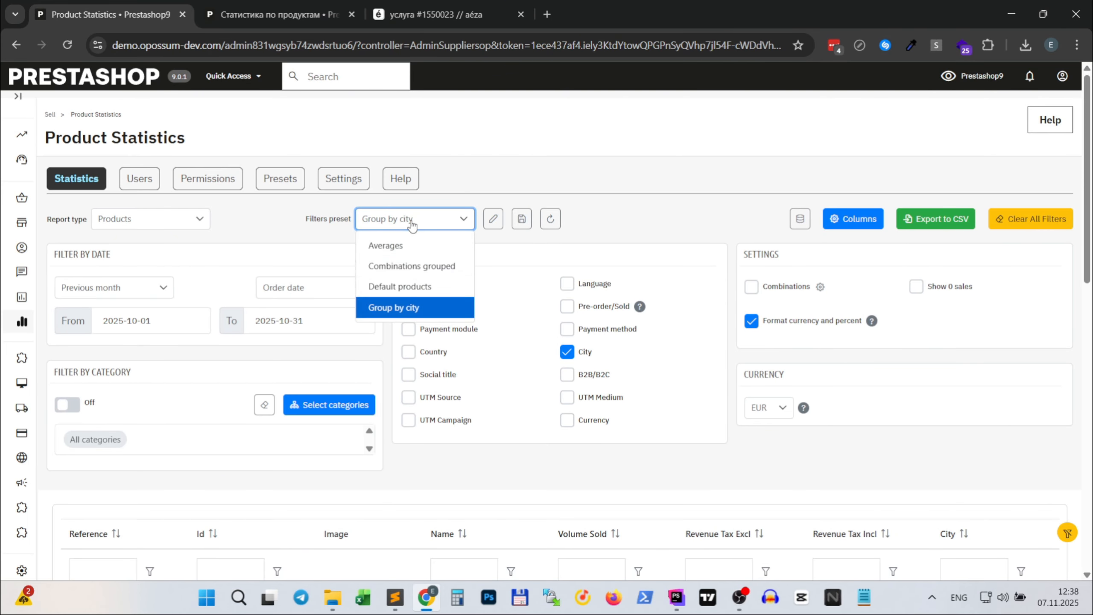
left_click(423, 220)
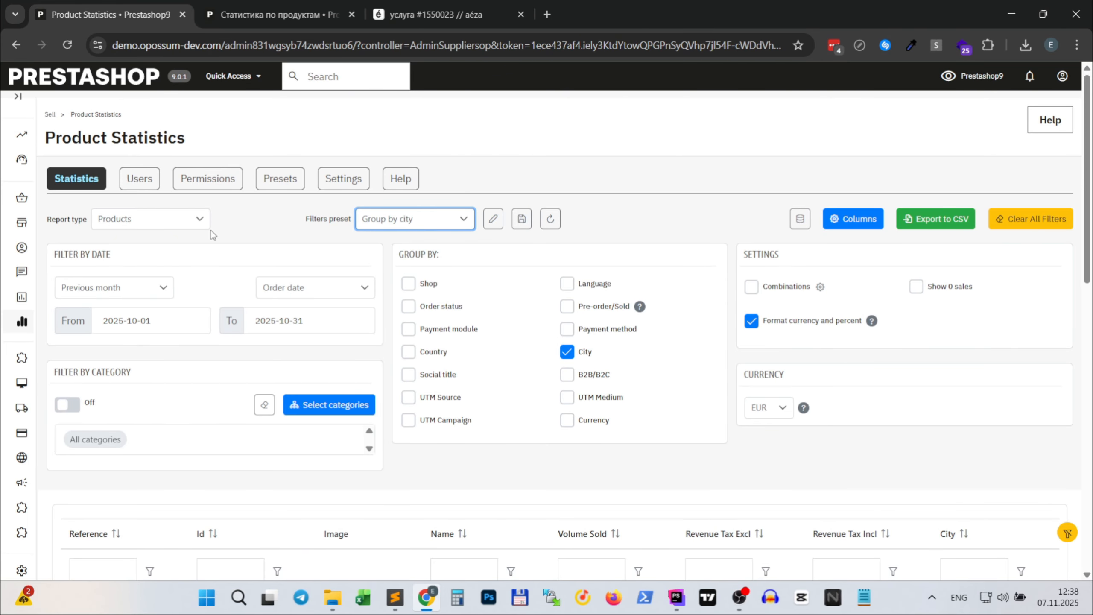
- Switch the report type to Totals Grouped and review its volume and revenue totals
left_click(181, 219)
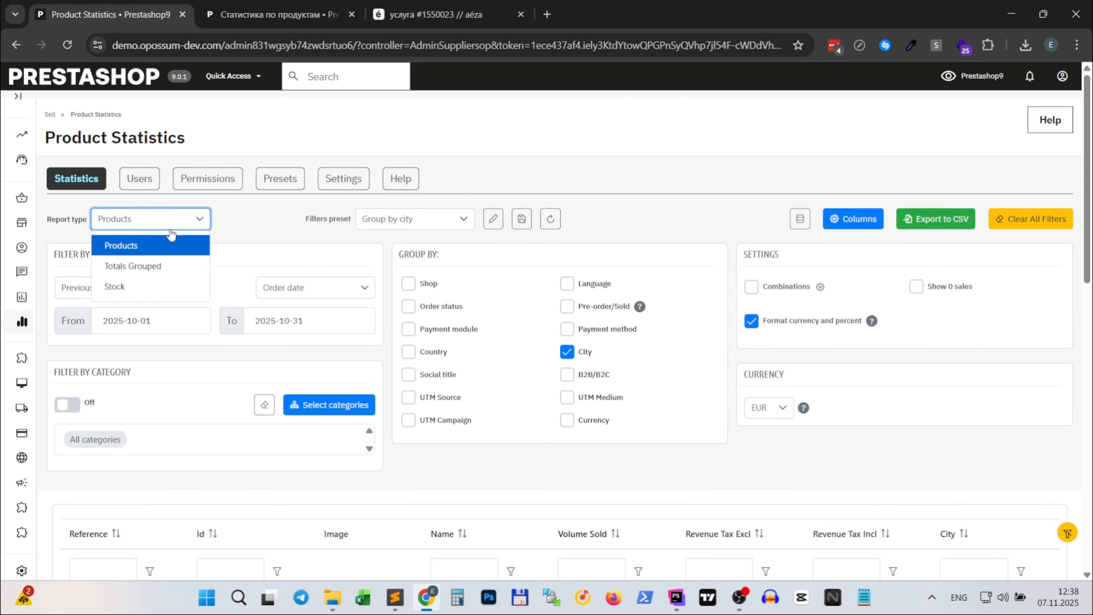
left_click(143, 268)
scroll(683, 364, "down", 4)
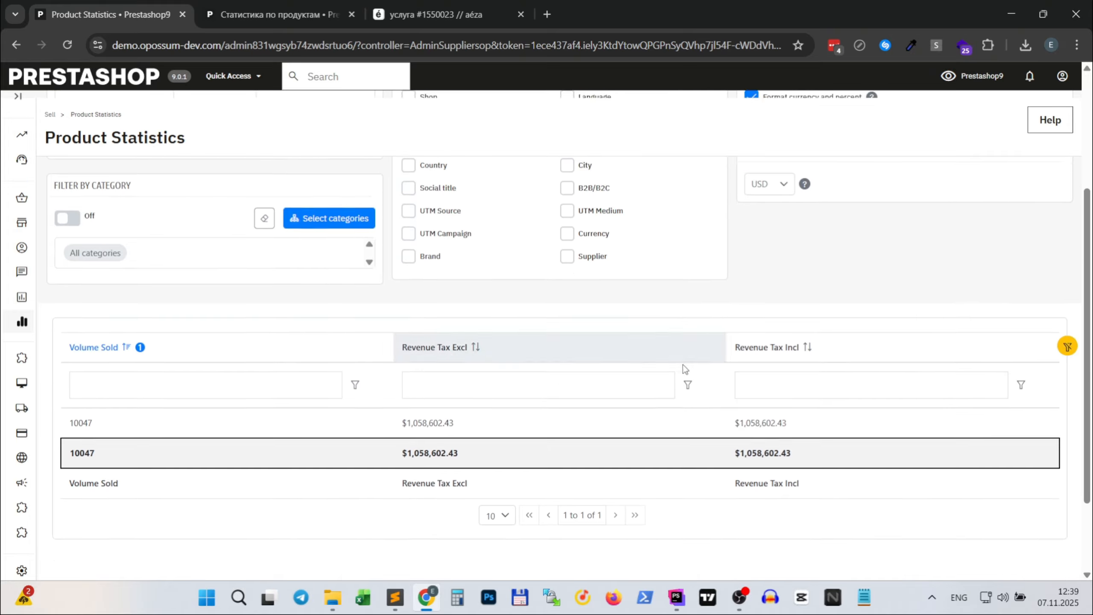
scroll(684, 364, "down", 2)
scroll(684, 356, "up", 6)
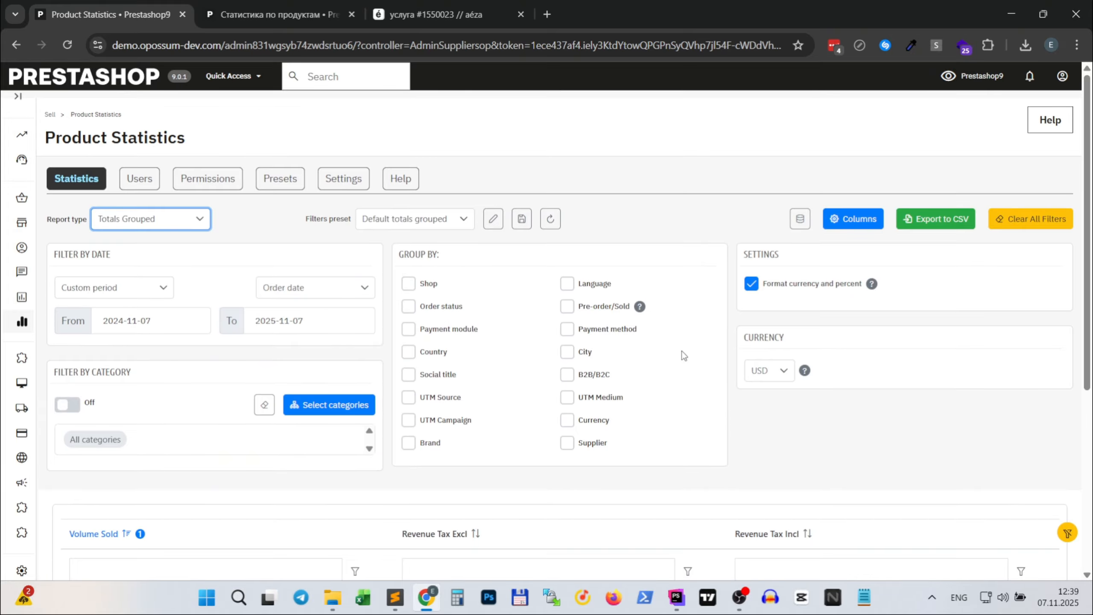
- Load the Profit by brand filter preset and review the profit, margin and wholesale figures for each brand
left_click(462, 218)
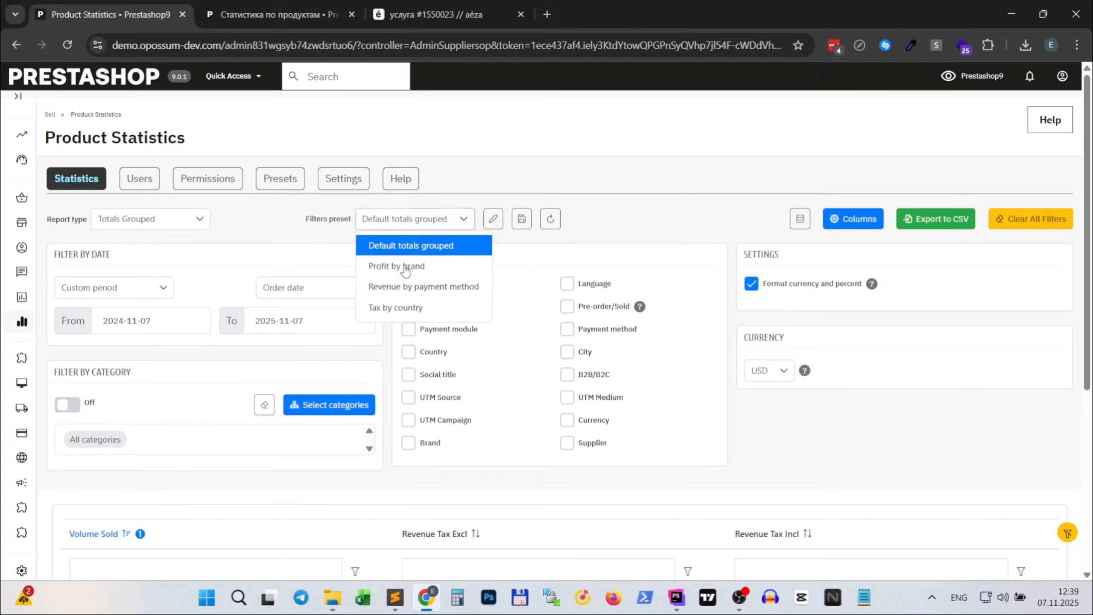
left_click(405, 266)
scroll(896, 459, "down", 5)
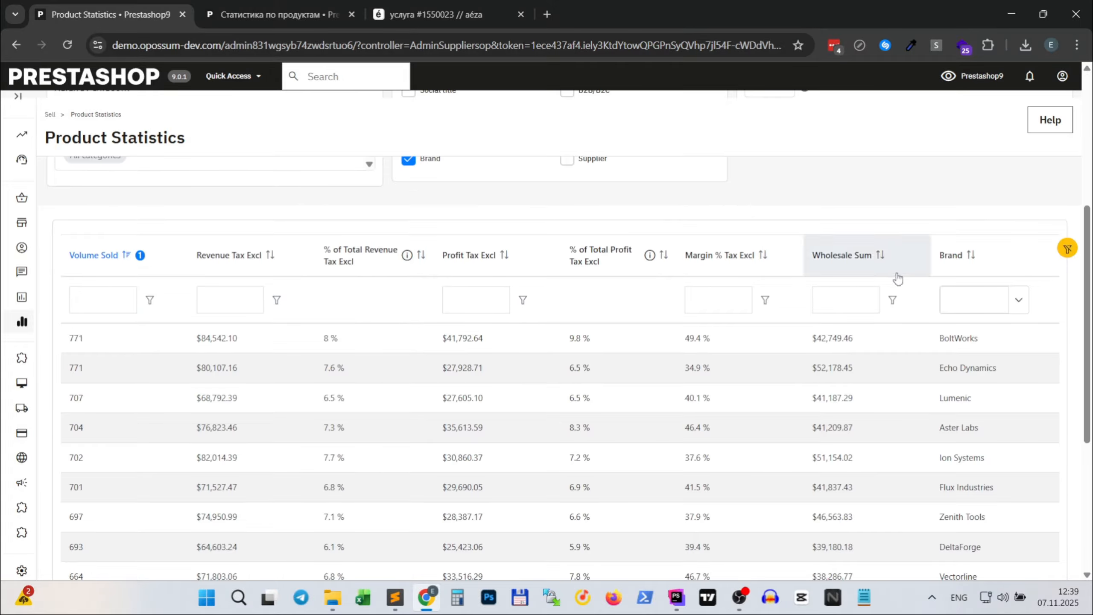
scroll(979, 442, "down", 5)
scroll(969, 487, "up", 5)
scroll(969, 487, "up", 5)
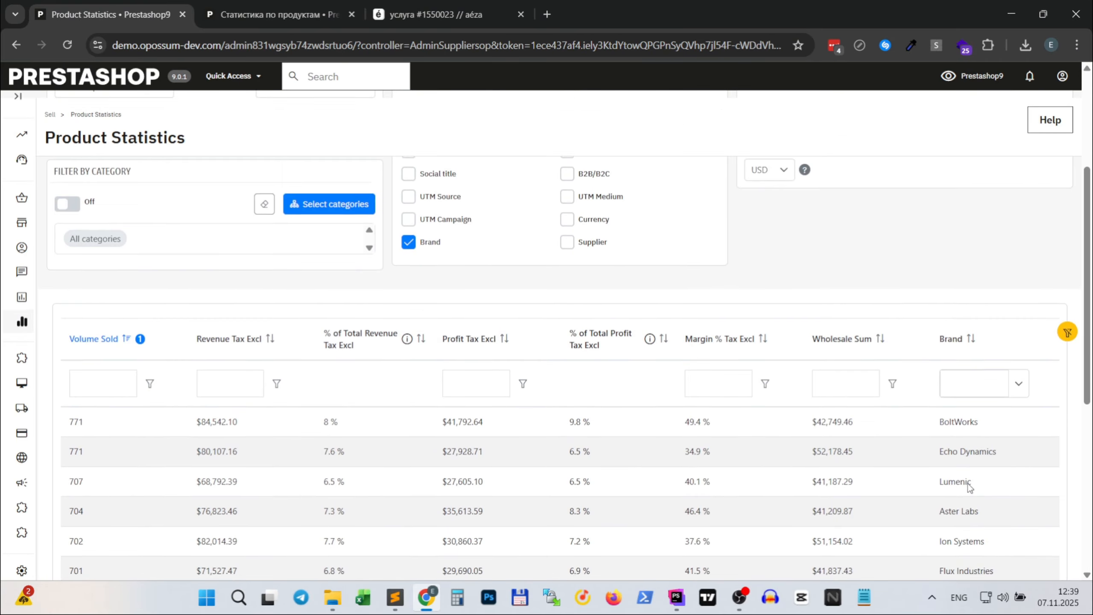
scroll(927, 390, "down", 5)
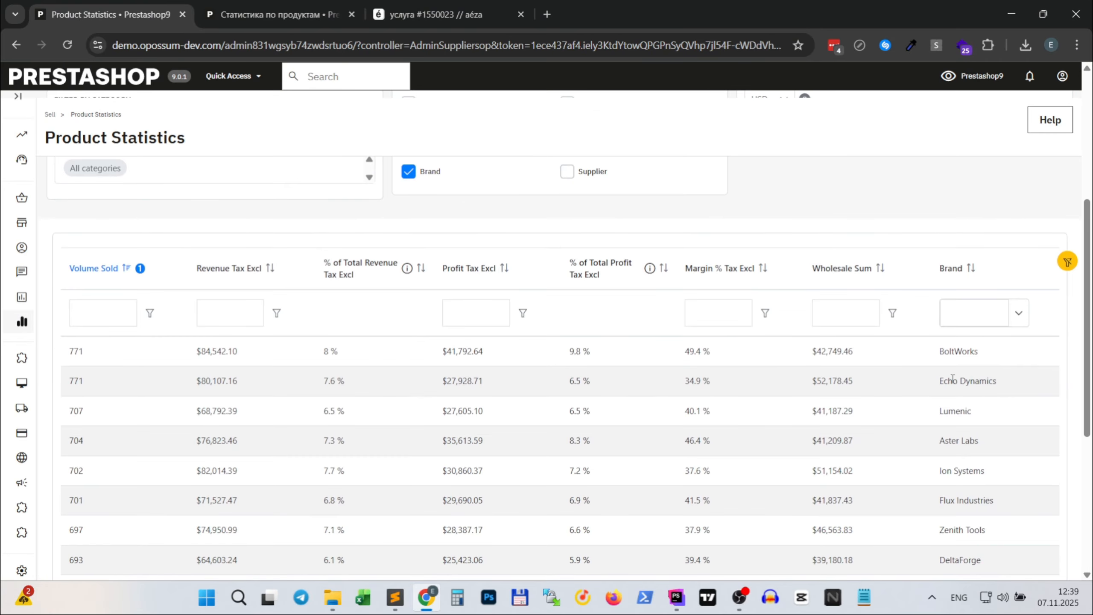
scroll(926, 390, "down", 2)
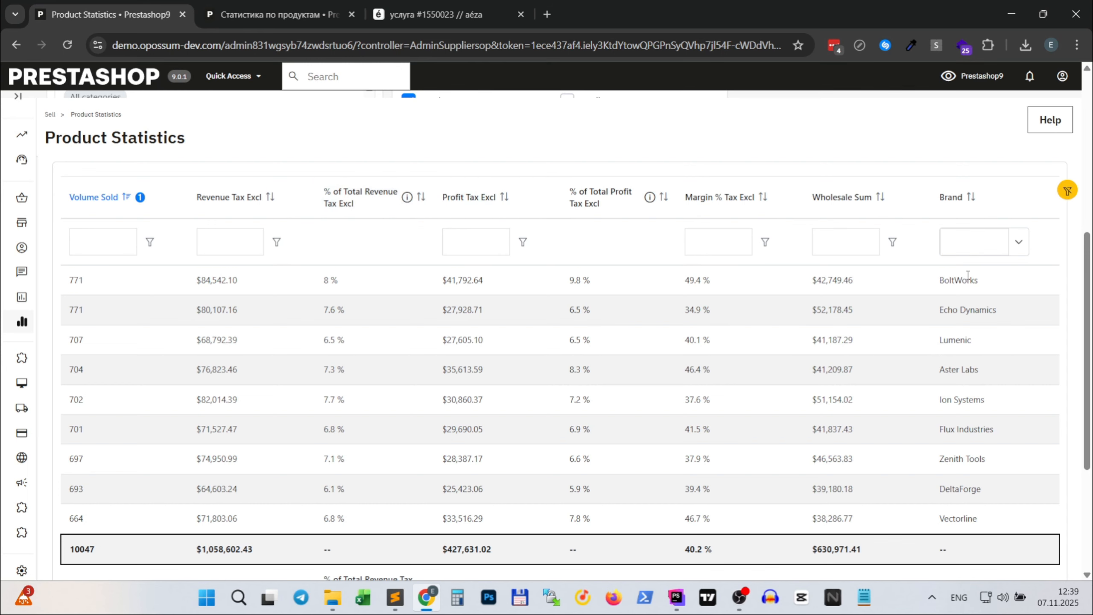
scroll(966, 325, "up", 8)
- Look through the columns available for the Totals Grouped report, leaving their selection as it is
left_click(848, 228)
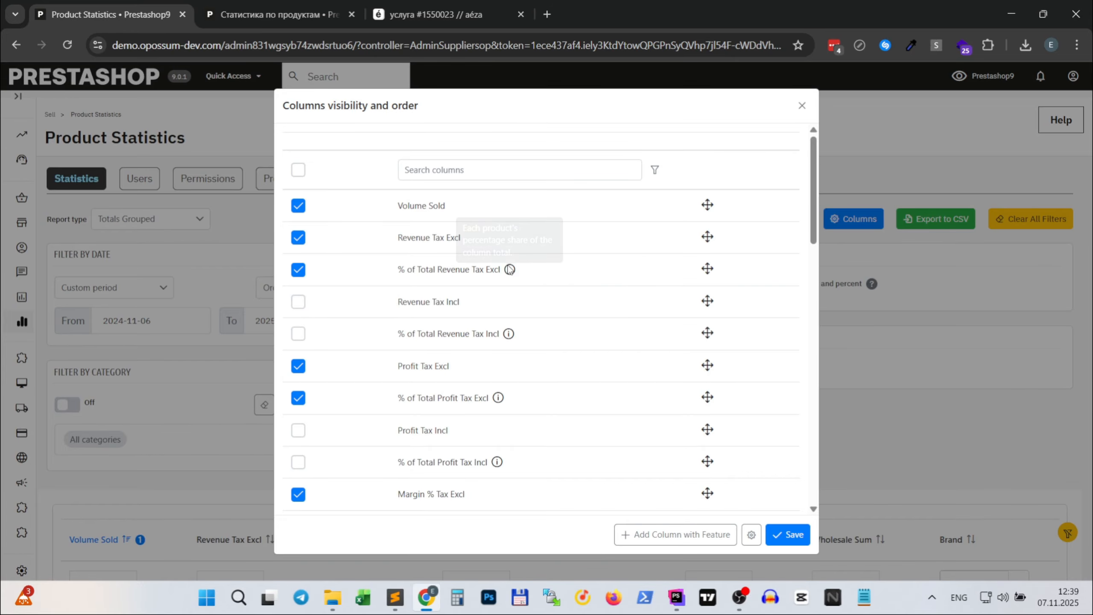
scroll(438, 375, "down", 2)
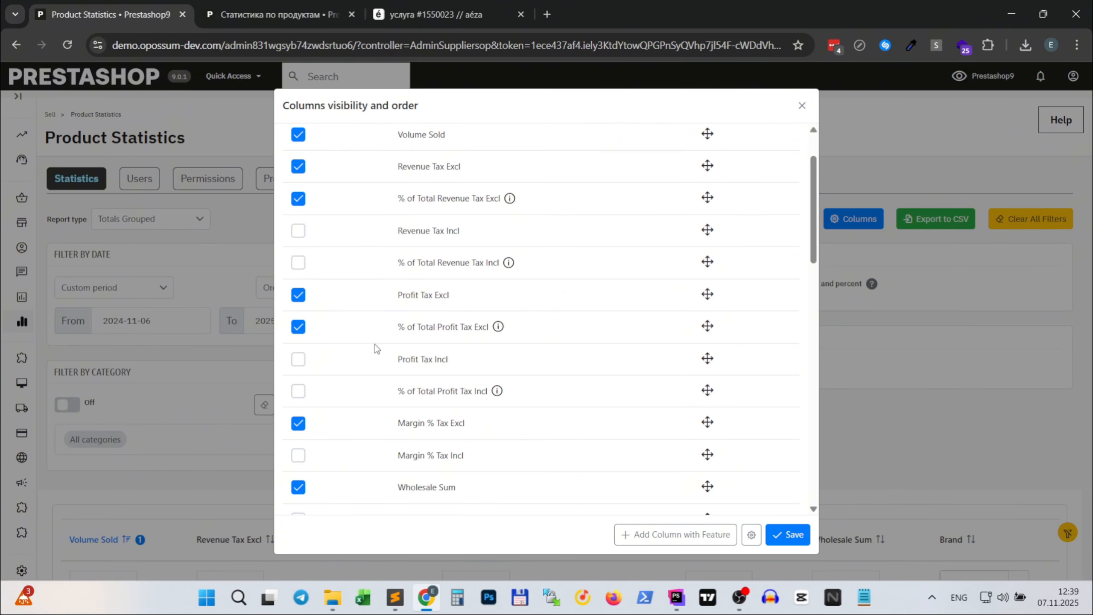
scroll(411, 327, "down", 15)
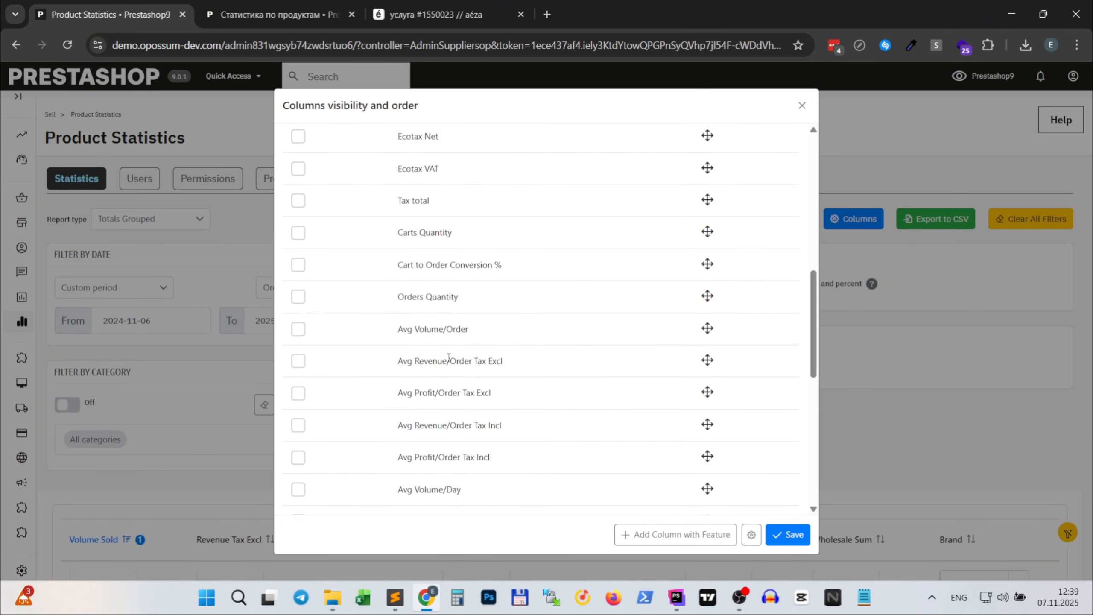
scroll(445, 345, "down", 5)
scroll(443, 338, "up", 20)
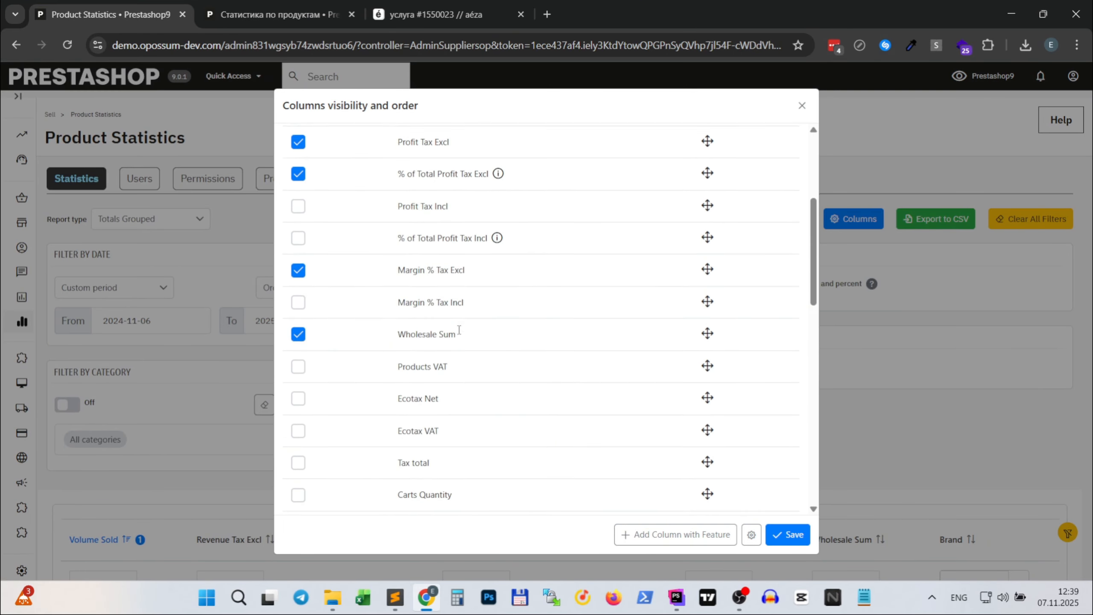
scroll(461, 335, "up", 2)
left_click(802, 107)
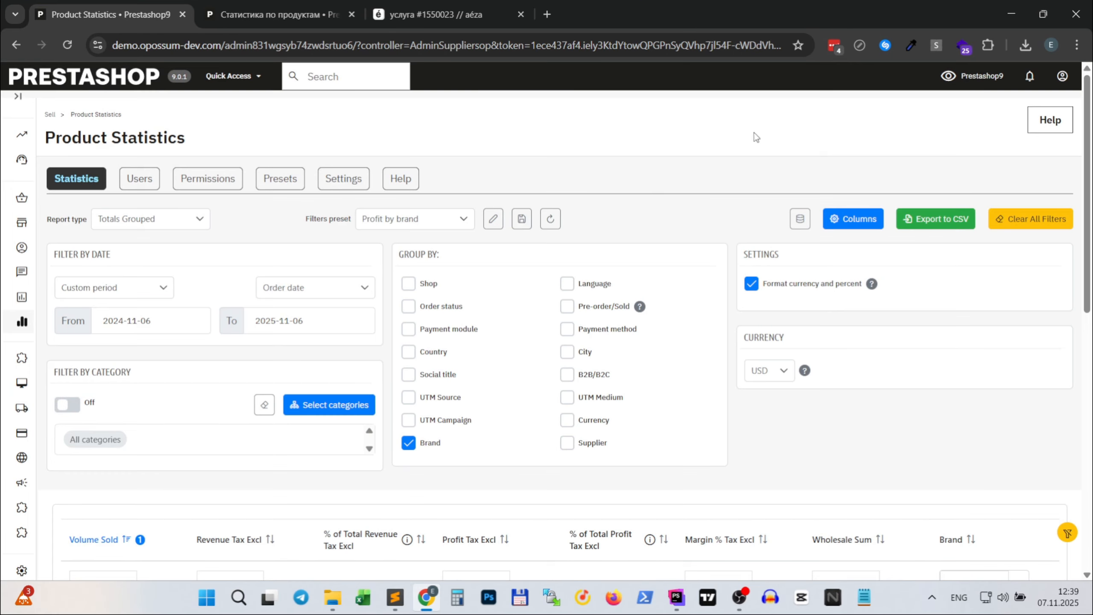
- Switch the report type back to Products and load the Averages filter preset
left_click(168, 219)
left_click(164, 244)
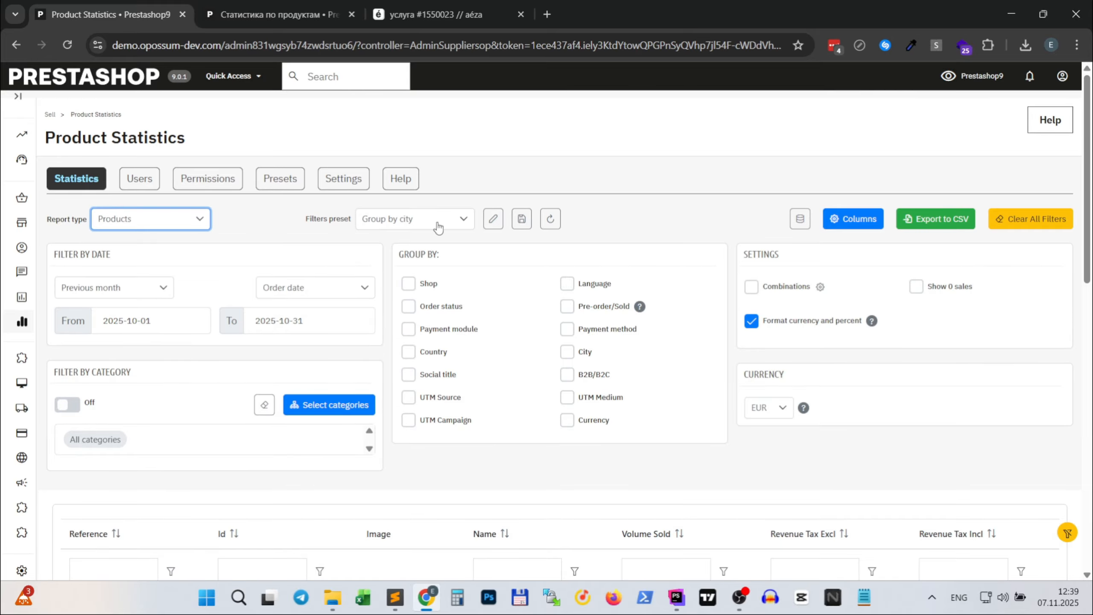
left_click(439, 227)
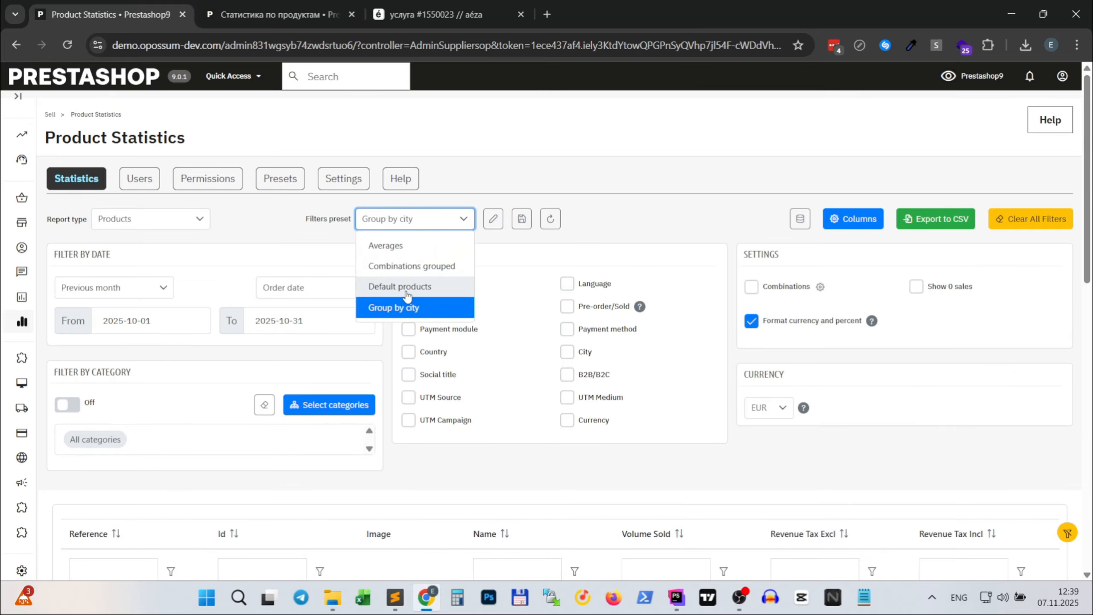
left_click(407, 245)
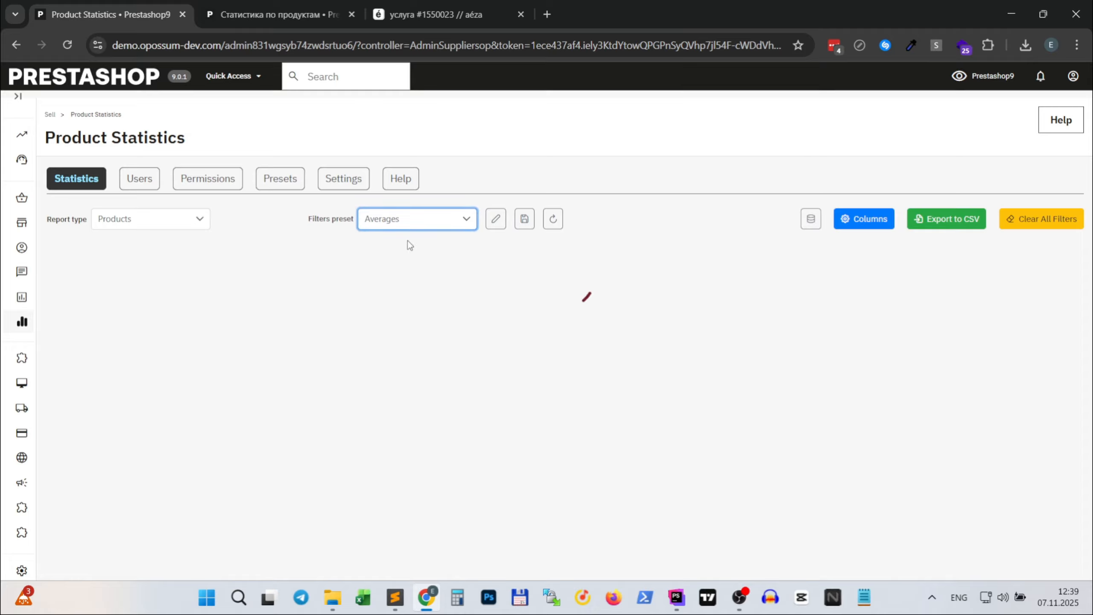
- Examine the per-day, per-week and per-month average columns in the Products report's column settings, then close them
left_click(860, 222)
scroll(593, 313, "down", 10)
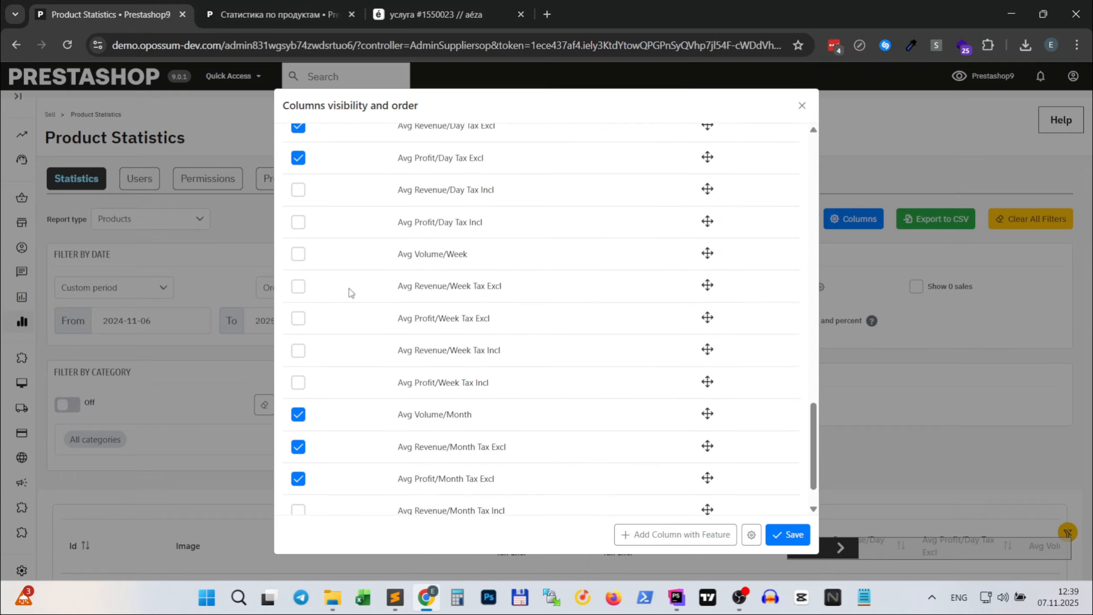
scroll(351, 293, "down", 1)
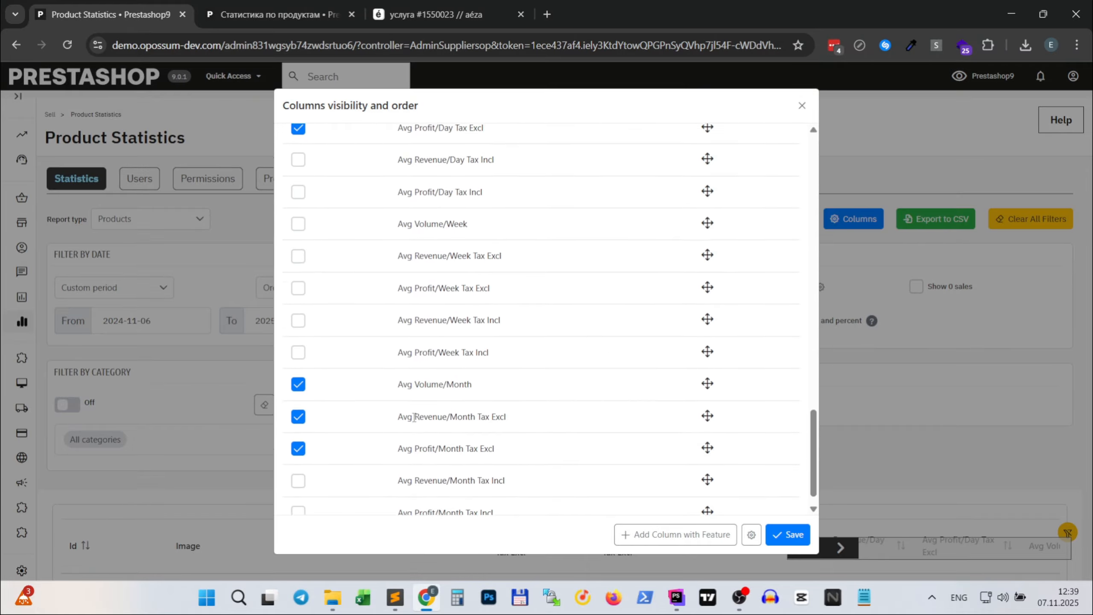
left_click(805, 109)
- Switch the report type to Totals Grouped and load the Default totals grouped filter preset
left_click(157, 216)
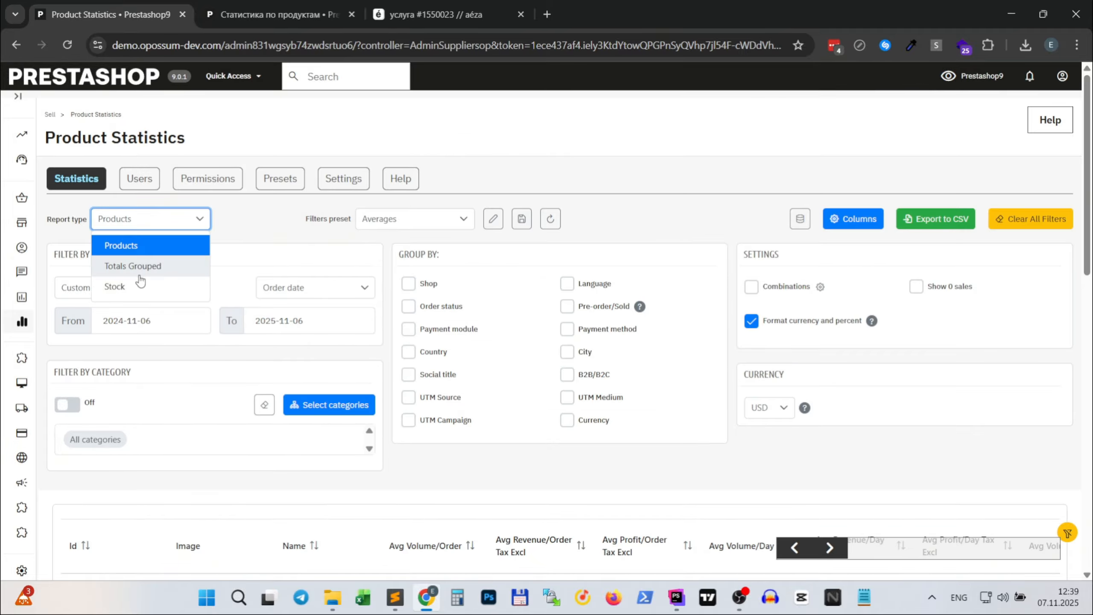
left_click(139, 274)
left_click(420, 219)
left_click(424, 248)
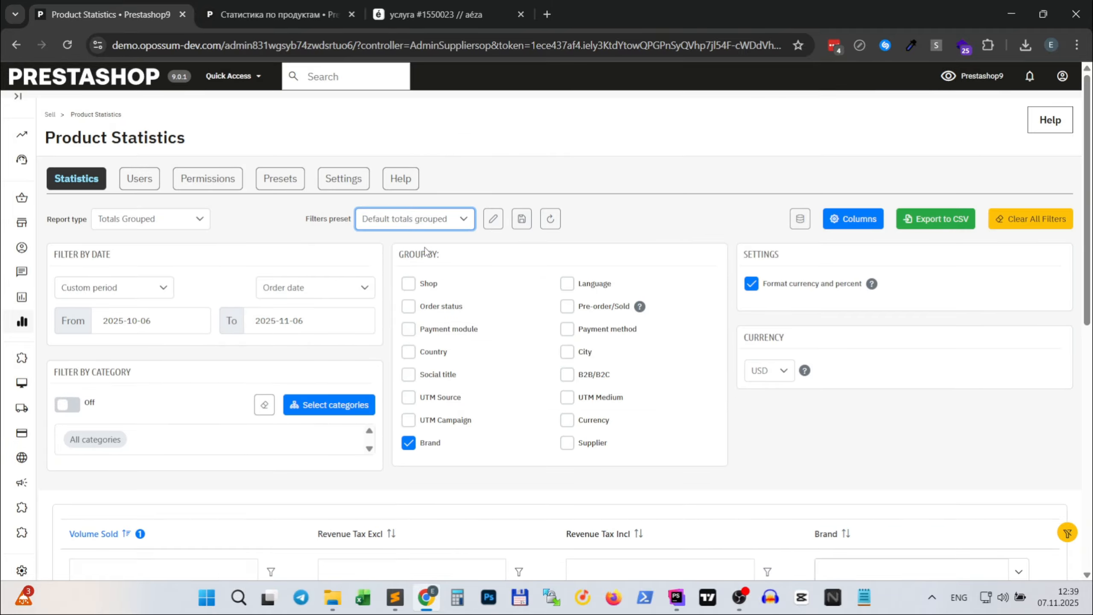
scroll(525, 372, "down", 5)
scroll(518, 360, "up", 5)
- Load the Profit by brand filter preset again and go over its table of brands
left_click(414, 219)
left_click(414, 219)
left_click(411, 220)
left_click(408, 266)
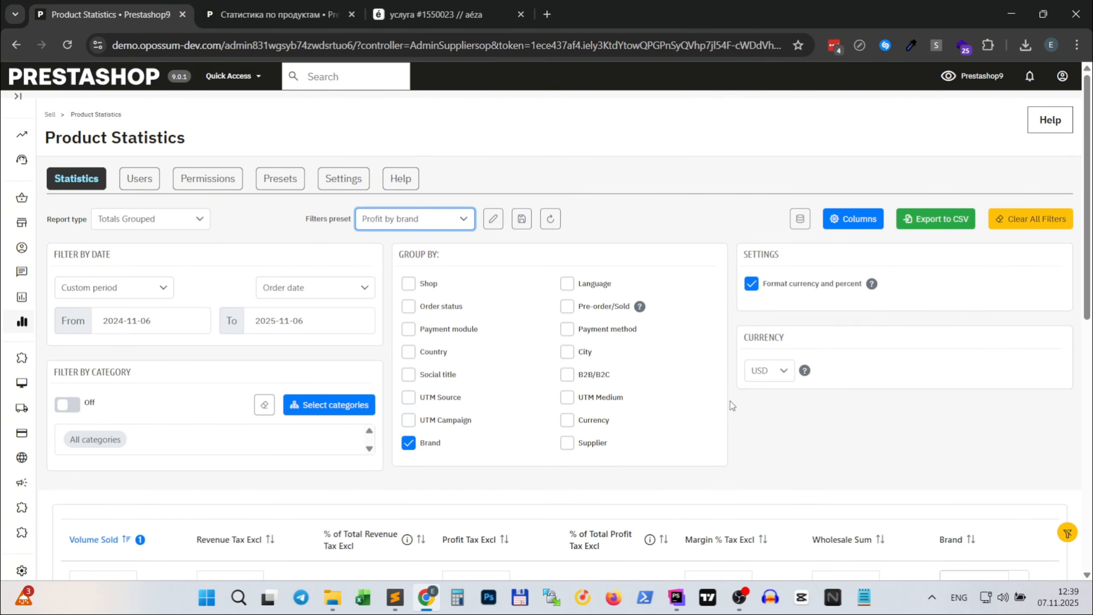
scroll(740, 383, "down", 5)
scroll(739, 379, "up", 4)
scroll(739, 373, "down", 3)
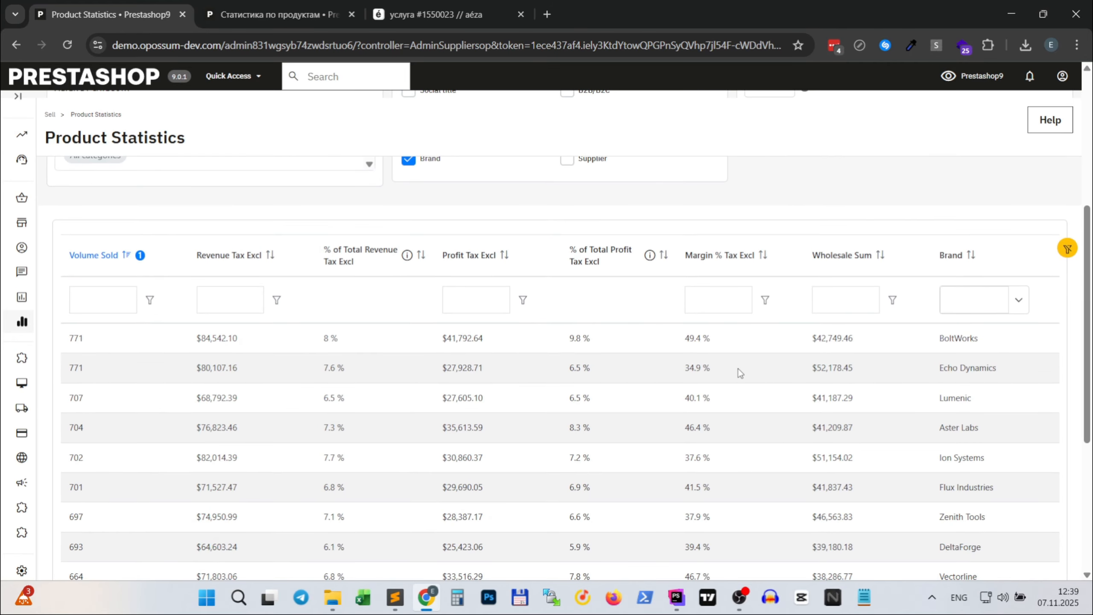
scroll(740, 373, "up", 6)
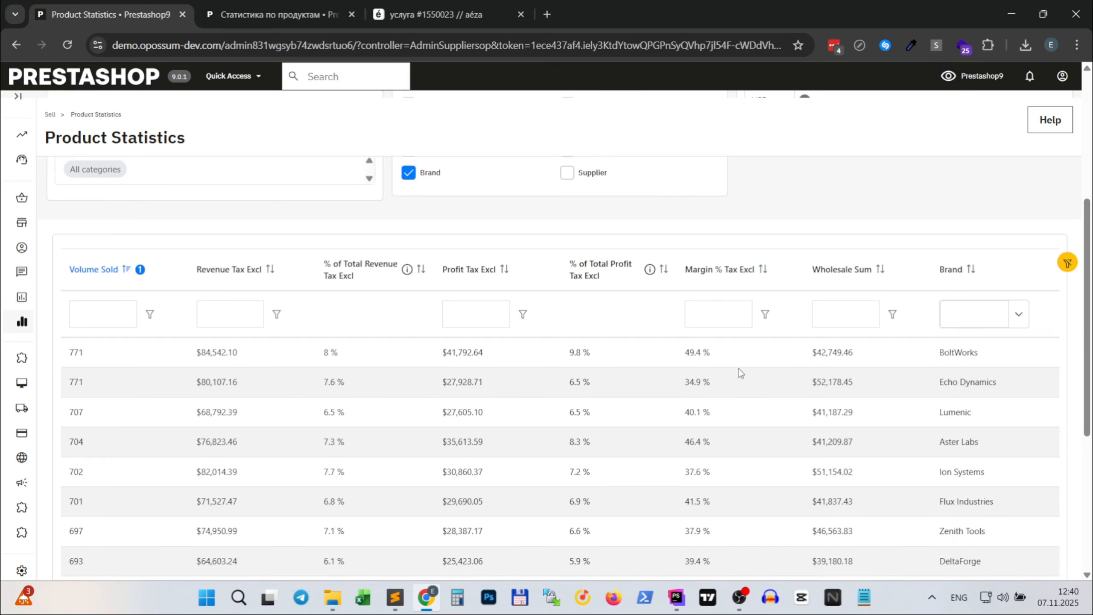
scroll(778, 425, "down", 5)
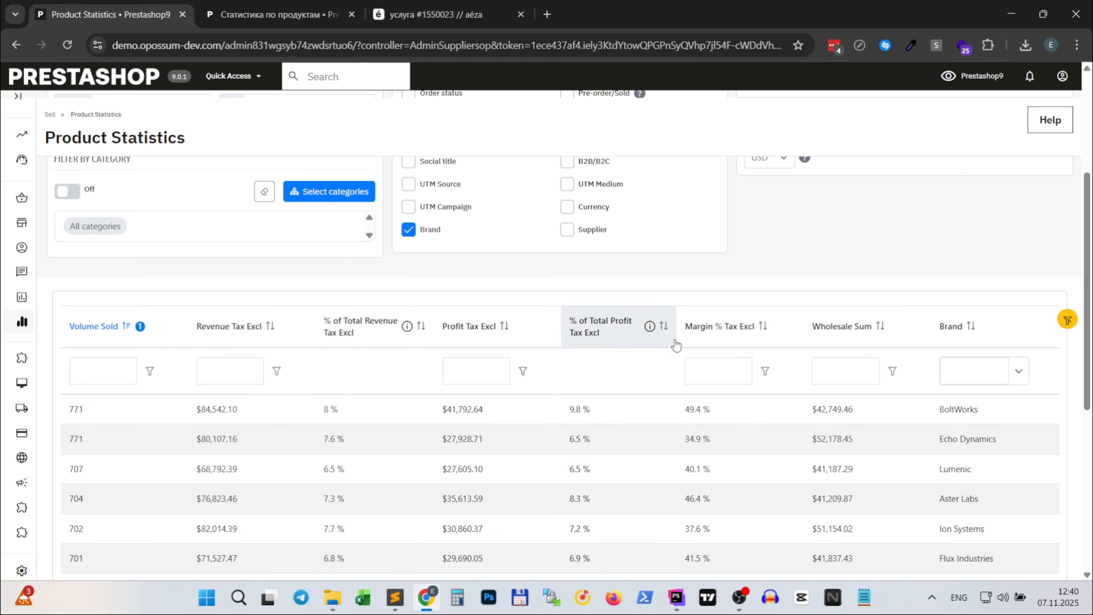
- Sort the brand report by Margin % Tax Excl in descending order and review the sorted rows
left_click(710, 327)
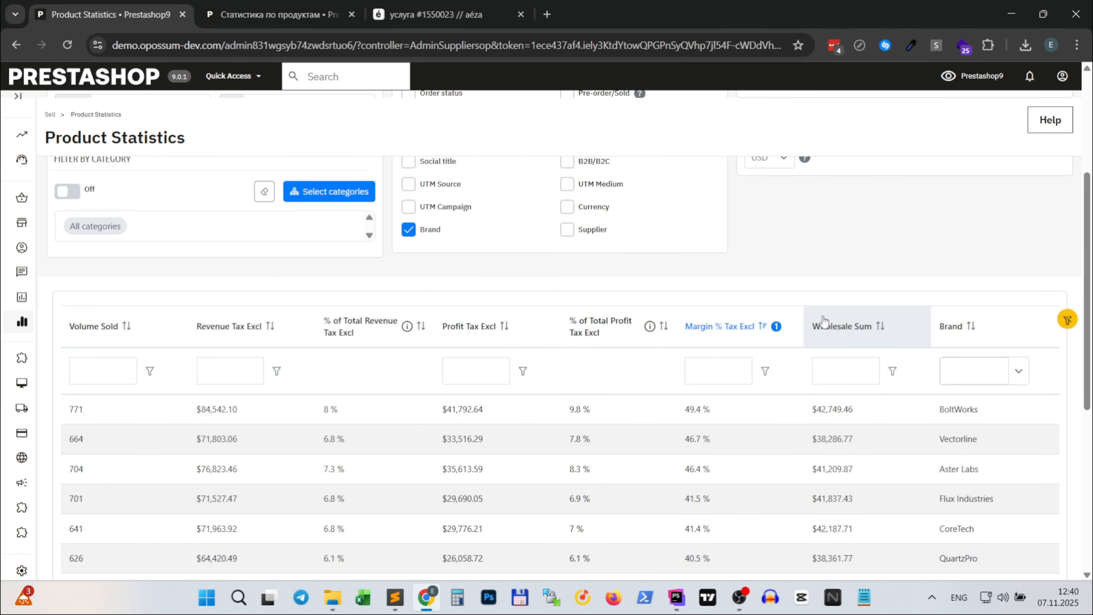
scroll(840, 336, "down", 5)
scroll(589, 369, "up", 9)
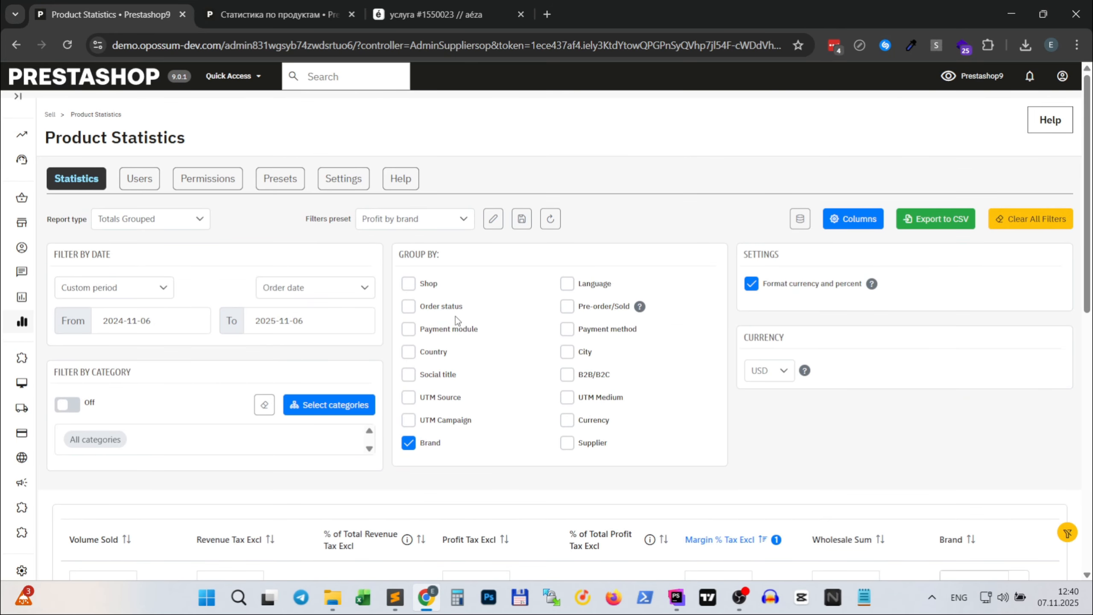
- Load the Revenue by payment method filter preset and review the revenue rows for each payment method
left_click(463, 222)
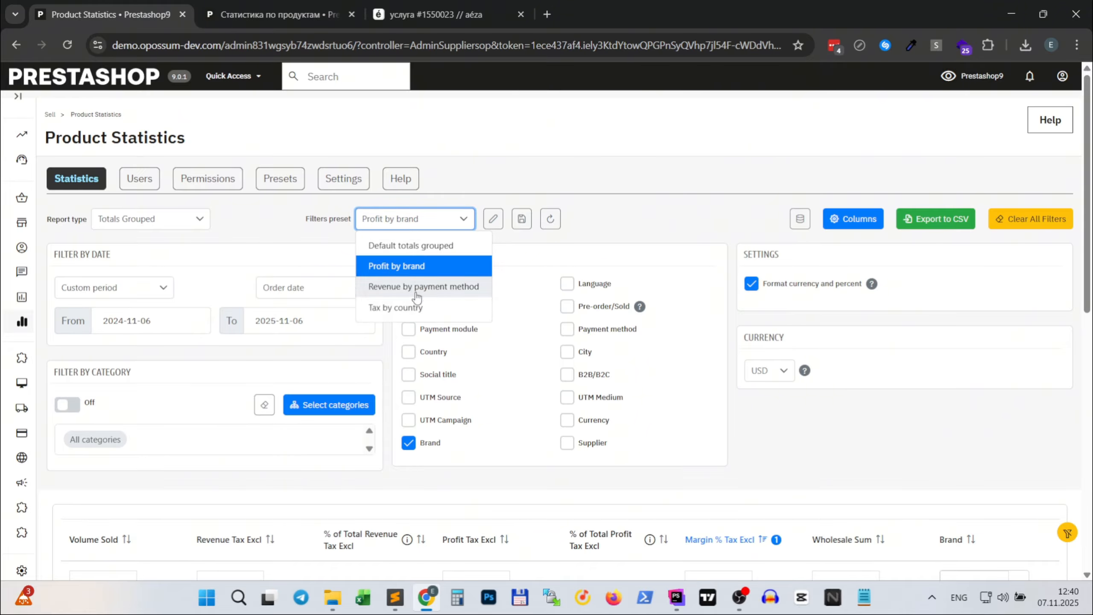
left_click(424, 290)
scroll(799, 351, "down", 5)
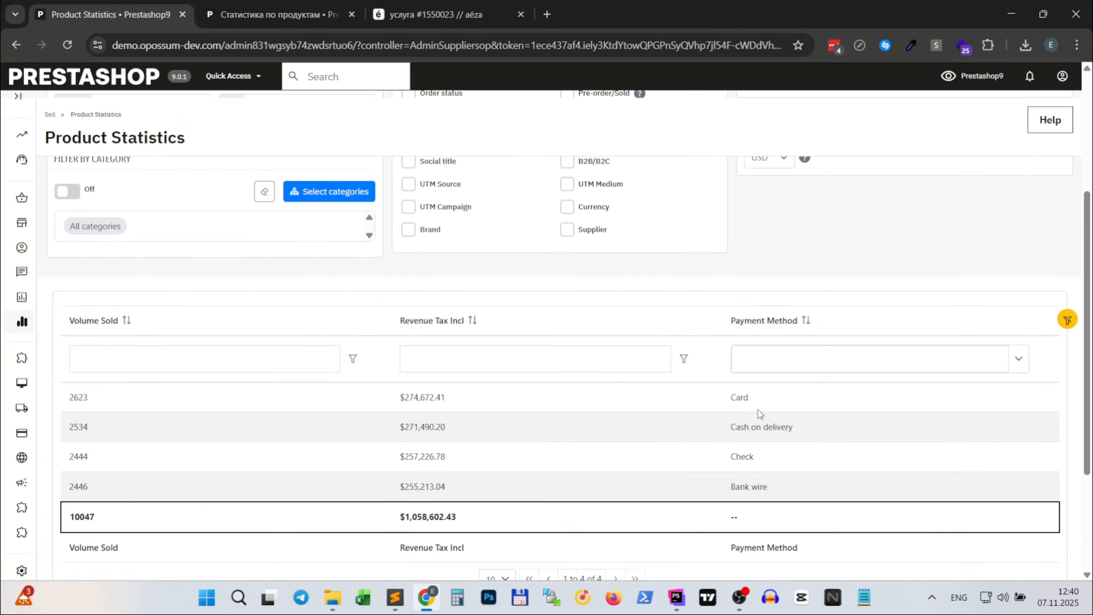
scroll(748, 339, "up", 5)
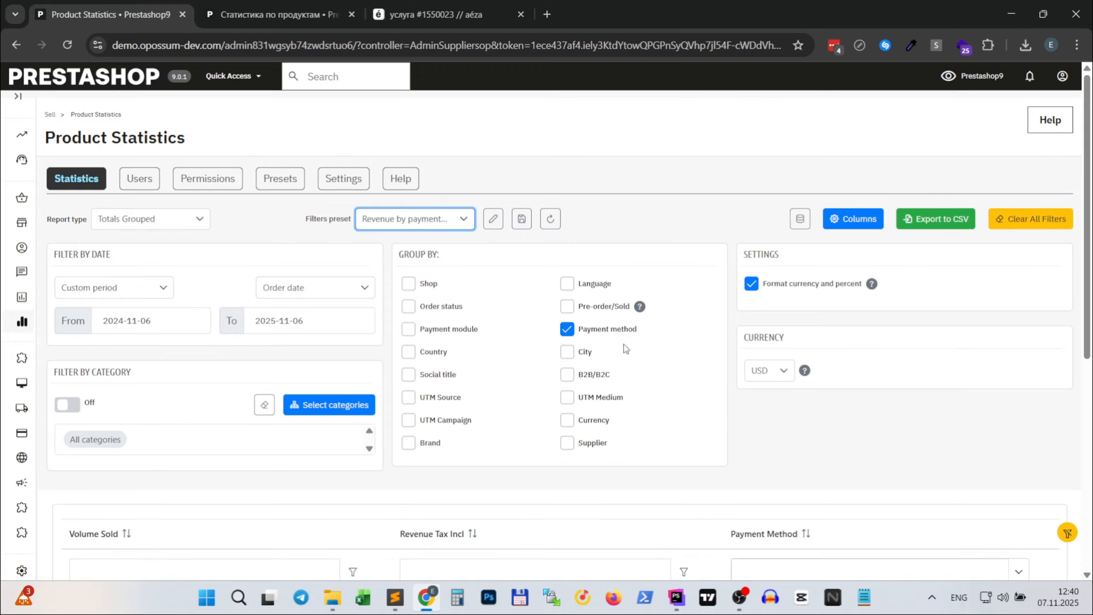
- Load the Tax by country filter preset and go over the Products VAT rows for each country
left_click(434, 219)
left_click(407, 309)
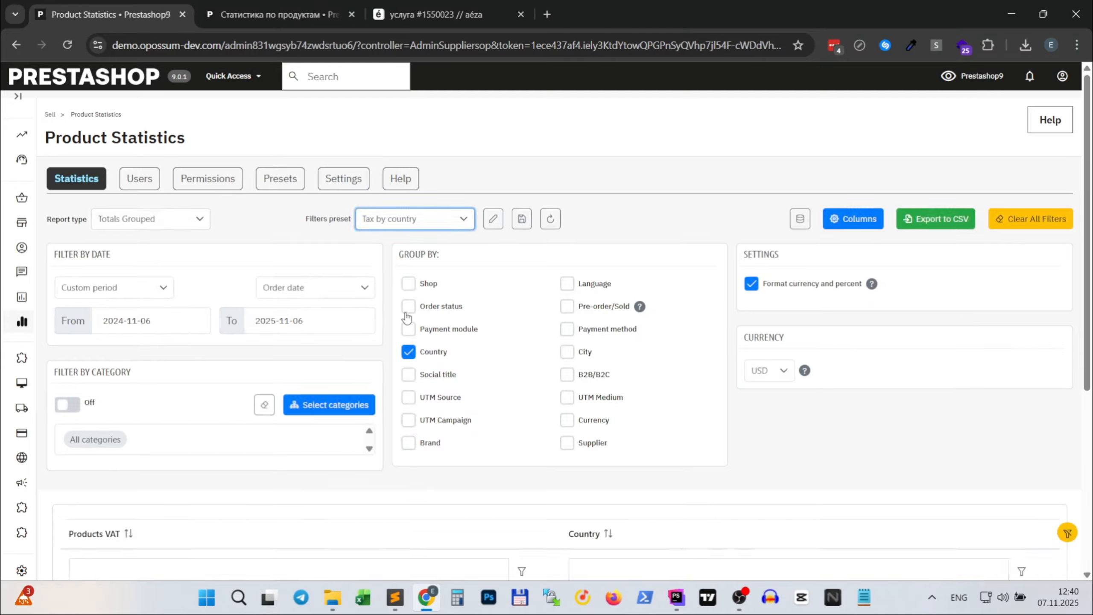
scroll(771, 418, "down", 4)
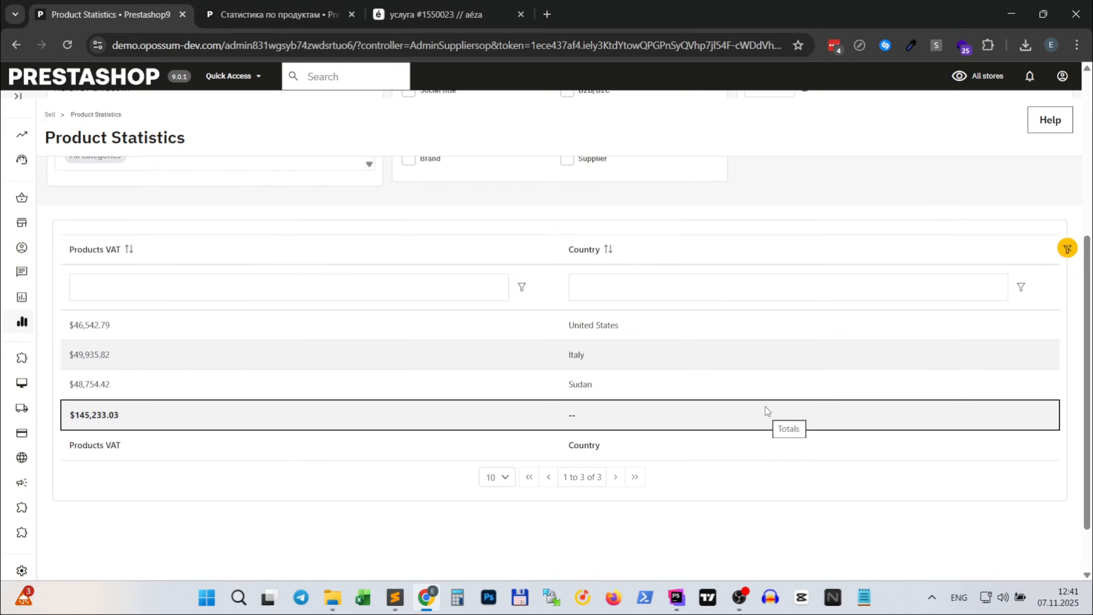
scroll(767, 409, "up", 2)
scroll(768, 411, "up", 3)
scroll(520, 325, "down", 5)
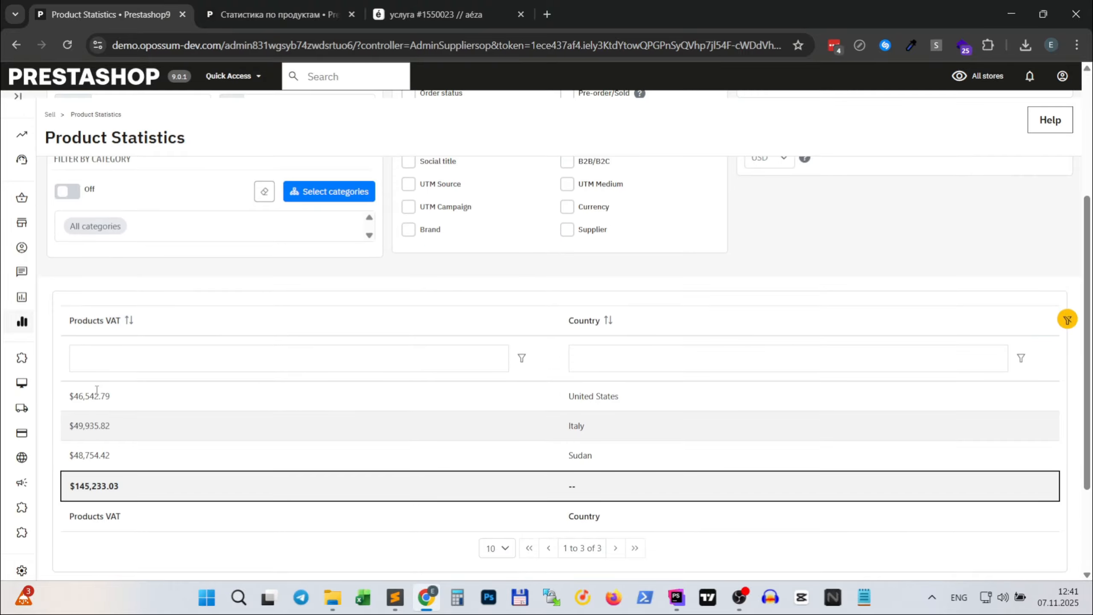
scroll(988, 378, "up", 5)
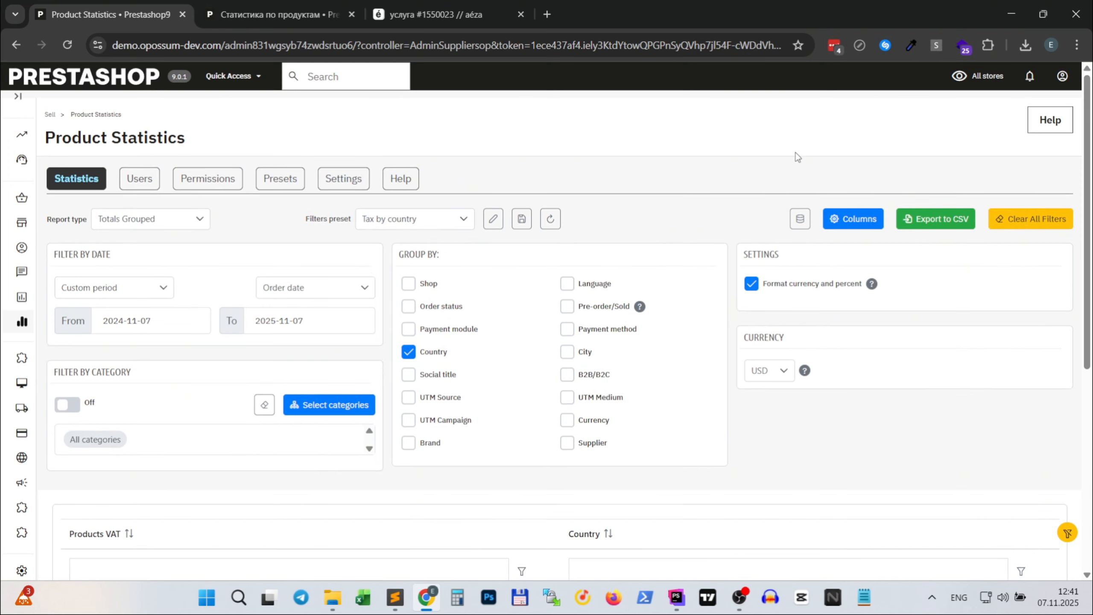
scroll(757, 313, "down", 5)
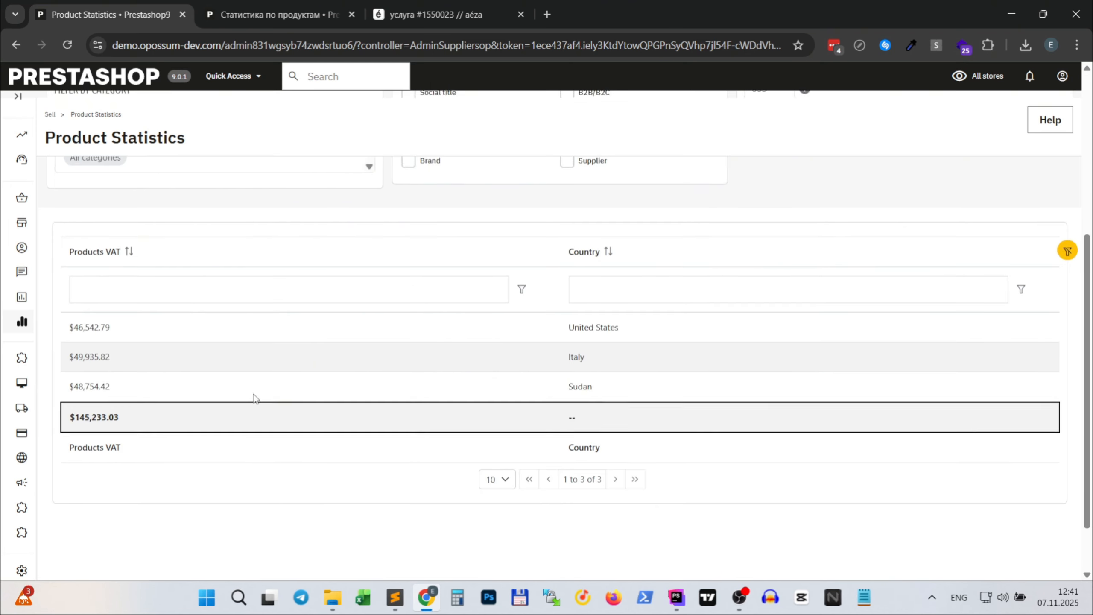
scroll(424, 370, "up", 5)
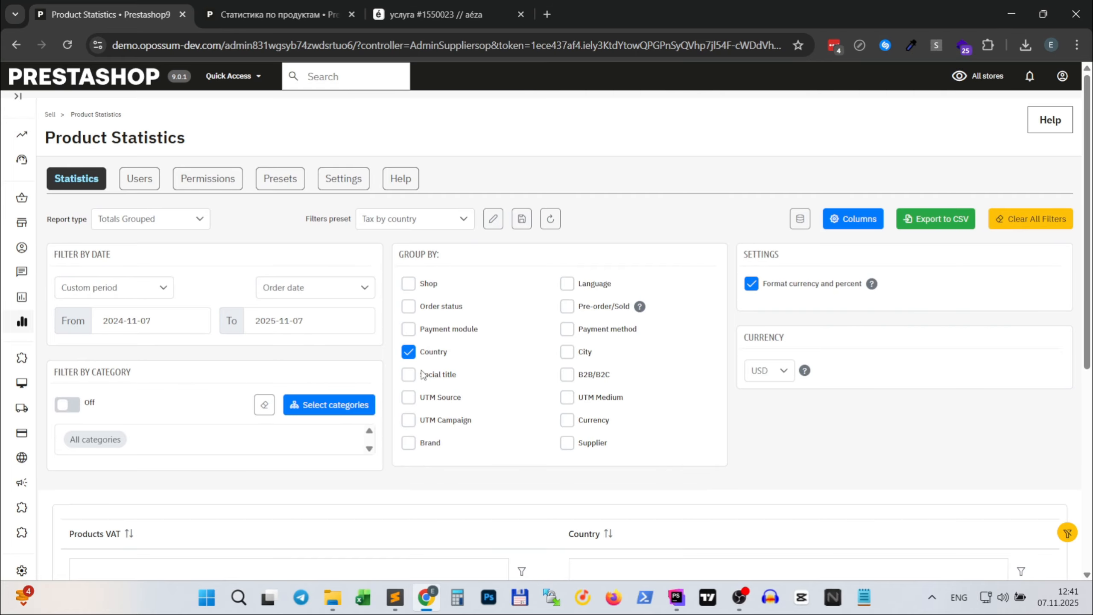
- Switch the report type from Totals Grouped to Stock
left_click(449, 222)
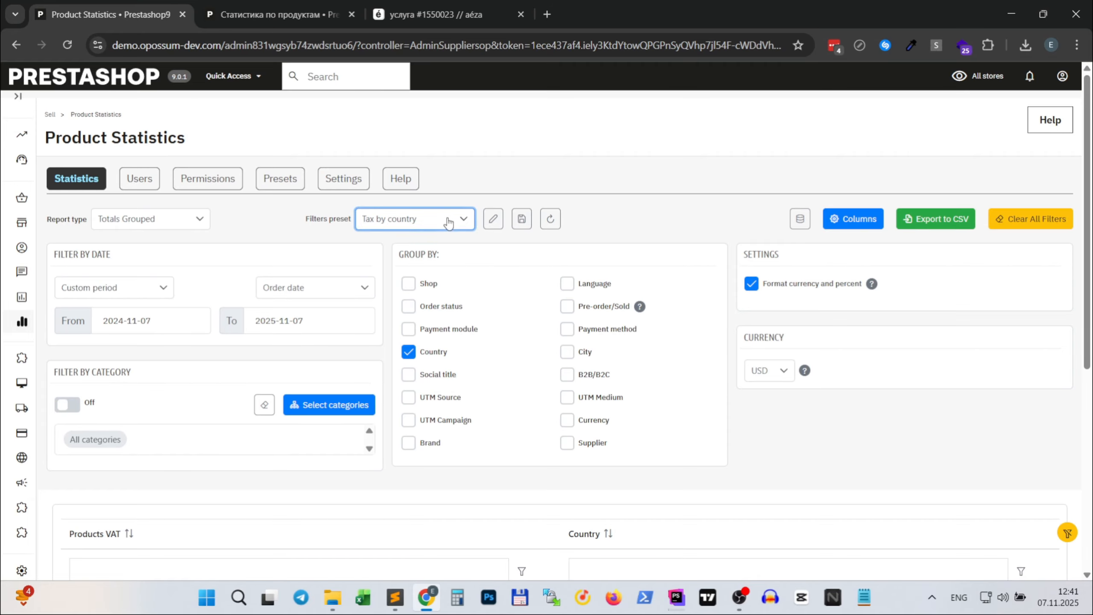
left_click(449, 222)
left_click(185, 221)
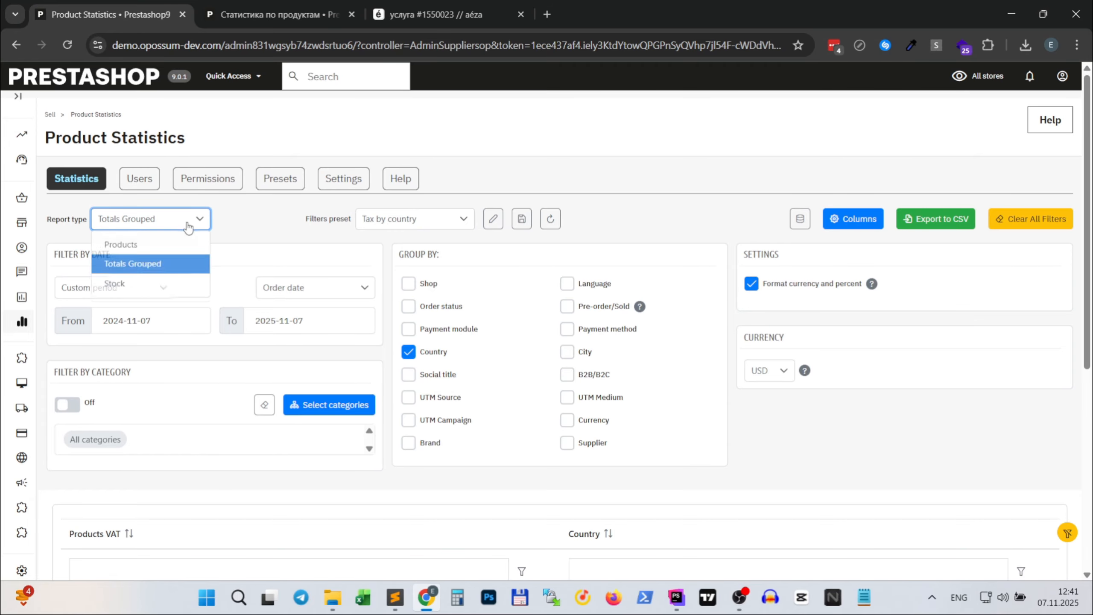
left_click(137, 293)
- Examine the Stock Quantity and Months in Stock (Max Latest) columns of the stock forecast table
scroll(505, 373, "down", 5)
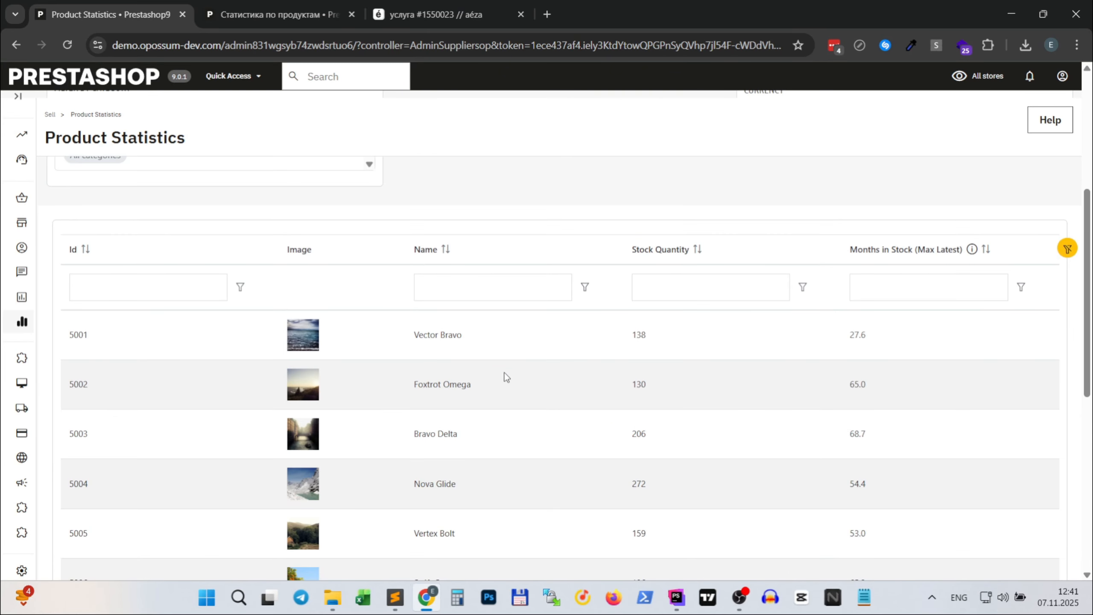
scroll(825, 408, "up", 6)
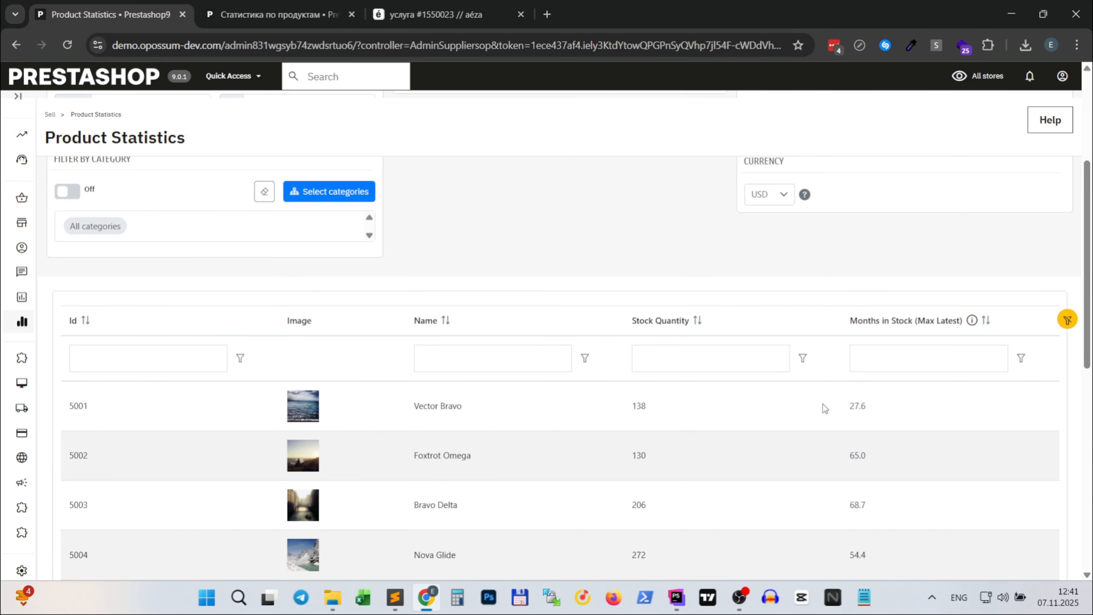
scroll(607, 344, "down", 4)
scroll(607, 345, "down", 1)
scroll(852, 354, "down", 4)
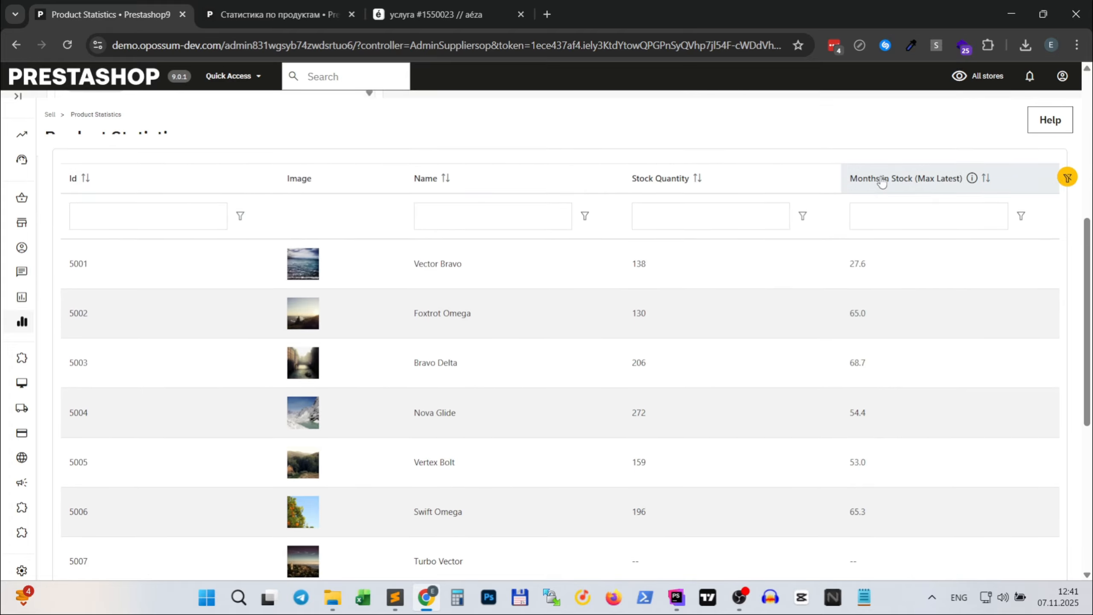
scroll(815, 276, "up", 7)
scroll(866, 460, "down", 7)
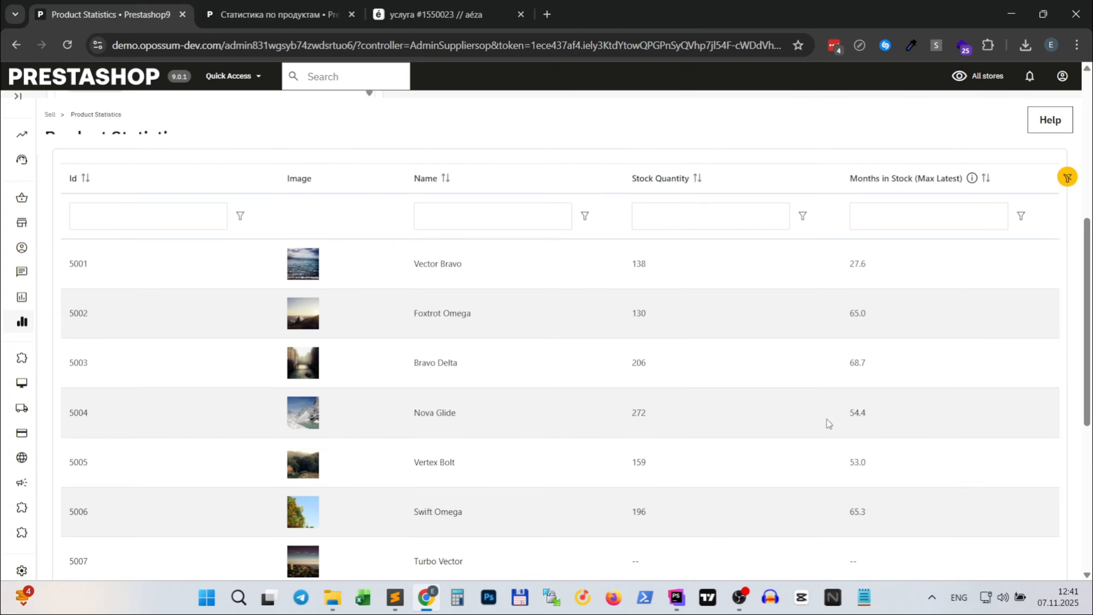
scroll(776, 386, "up", 3)
scroll(686, 398, "down", 4)
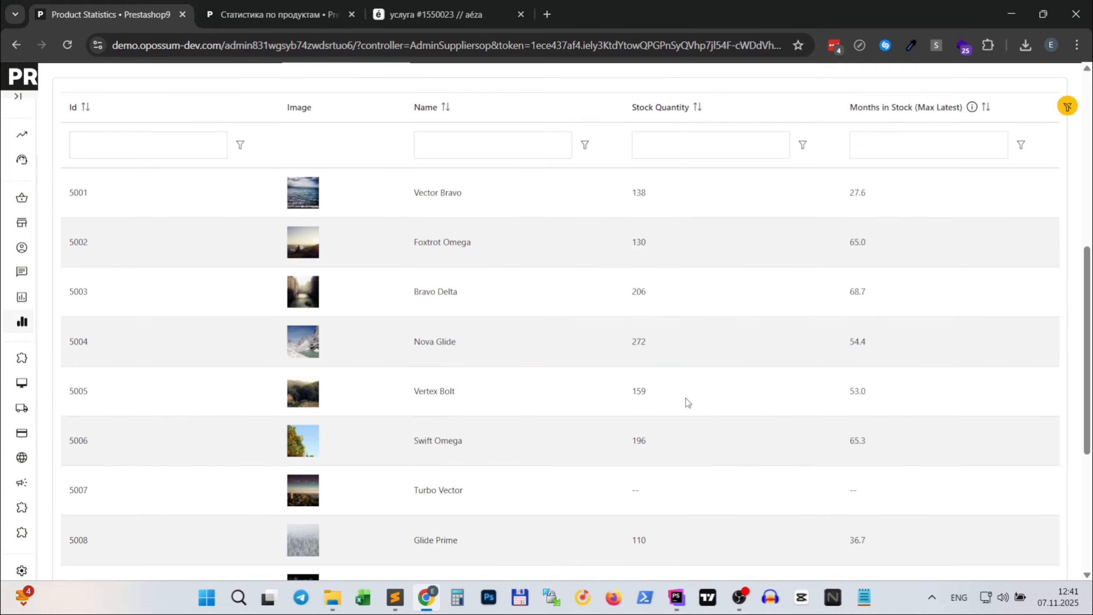
scroll(686, 398, "up", 2)
scroll(686, 399, "up", 2)
scroll(659, 489, "up", 6)
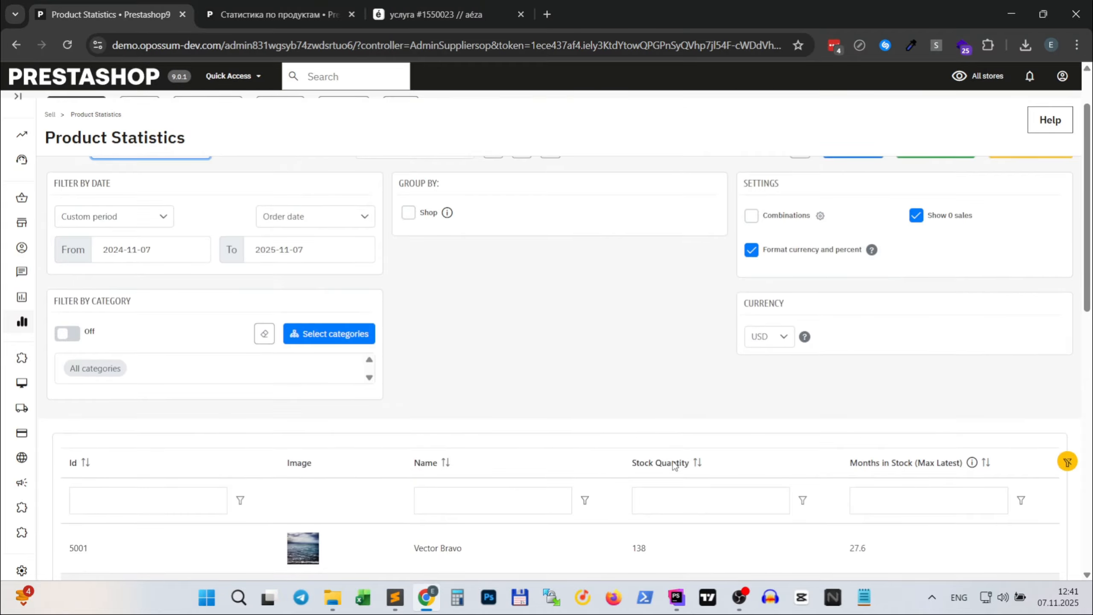
- Enable Combinations for the stock report and check the product rows
left_click(752, 287)
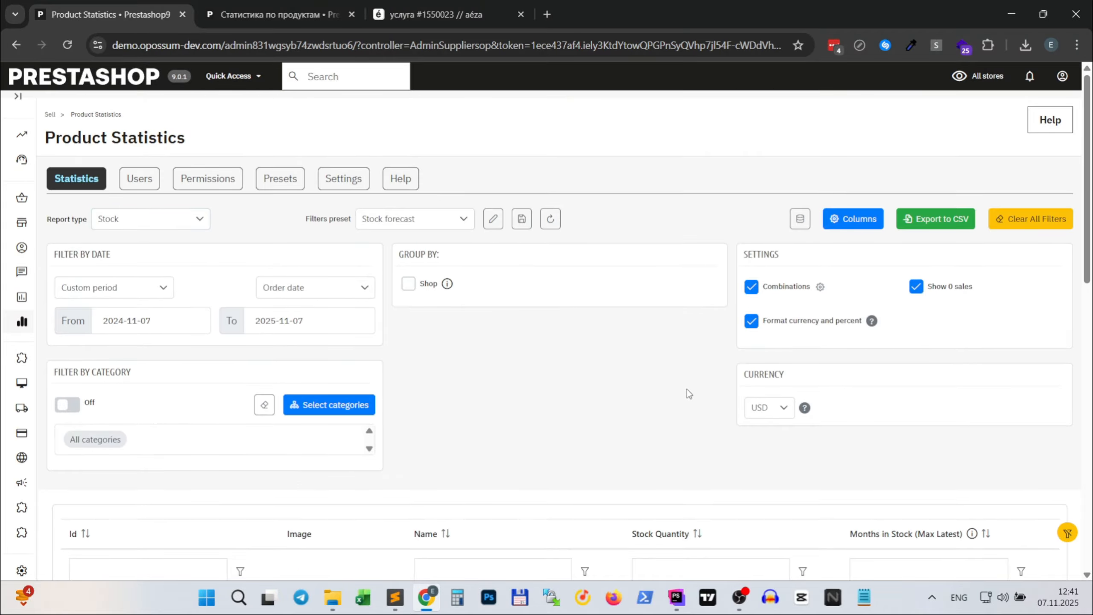
scroll(687, 389, "down", 5)
scroll(663, 335, "up", 5)
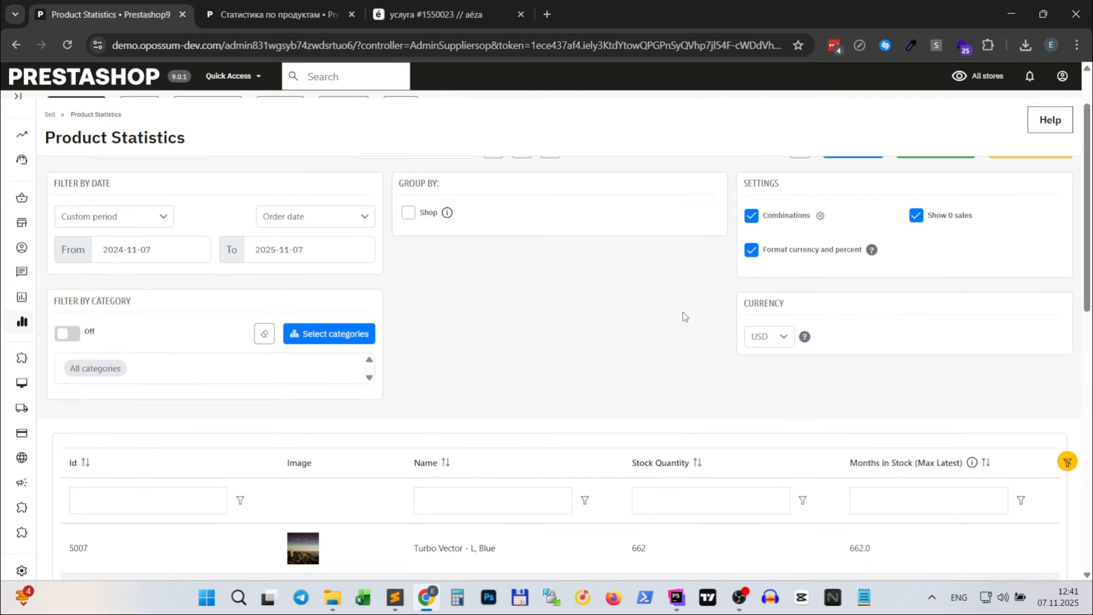
- Set the combinations to be grouped in a dropdown table under each product and save the setting
left_click(821, 215)
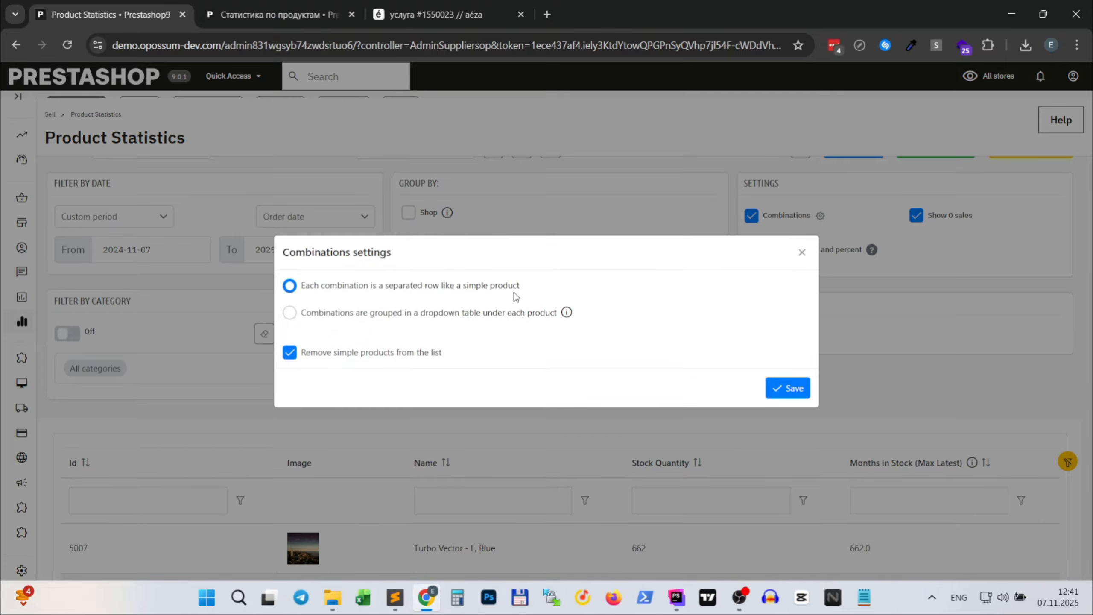
left_click(465, 316)
left_click(801, 390)
scroll(848, 392, "down", 4)
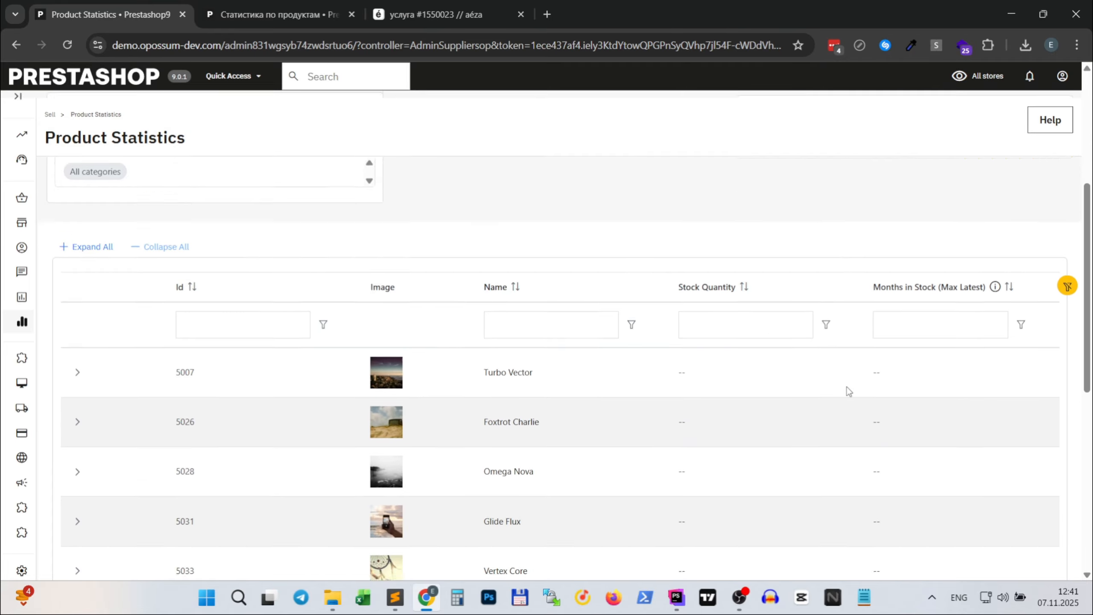
scroll(848, 391, "down", 2)
- Expand the Turbo Vector and Foxtrot Charlie products to view the stock of their combinations
left_click(78, 285)
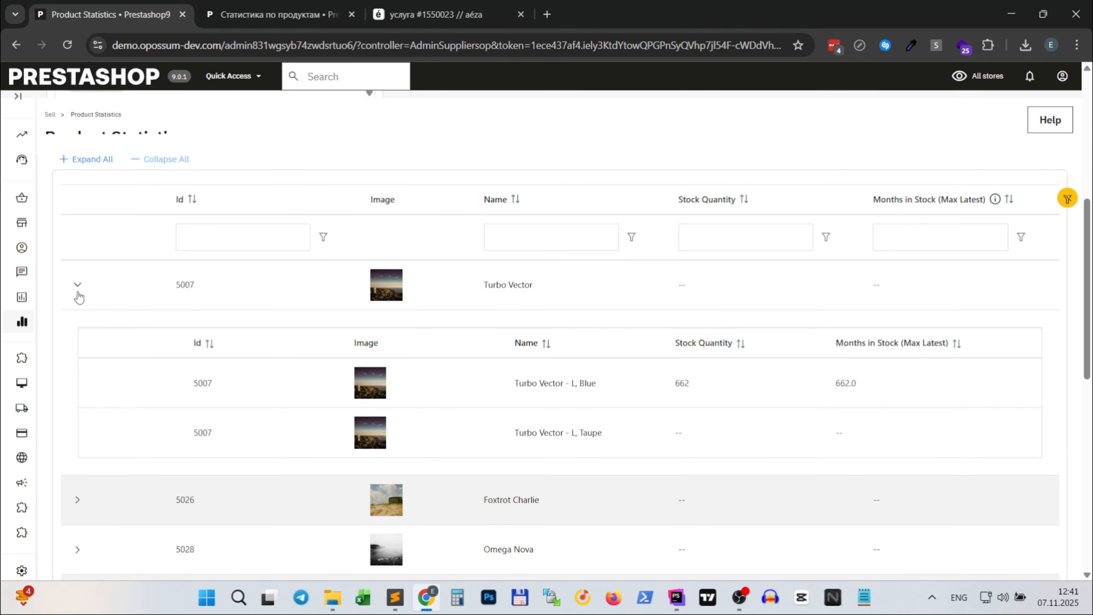
scroll(833, 462, "down", 3)
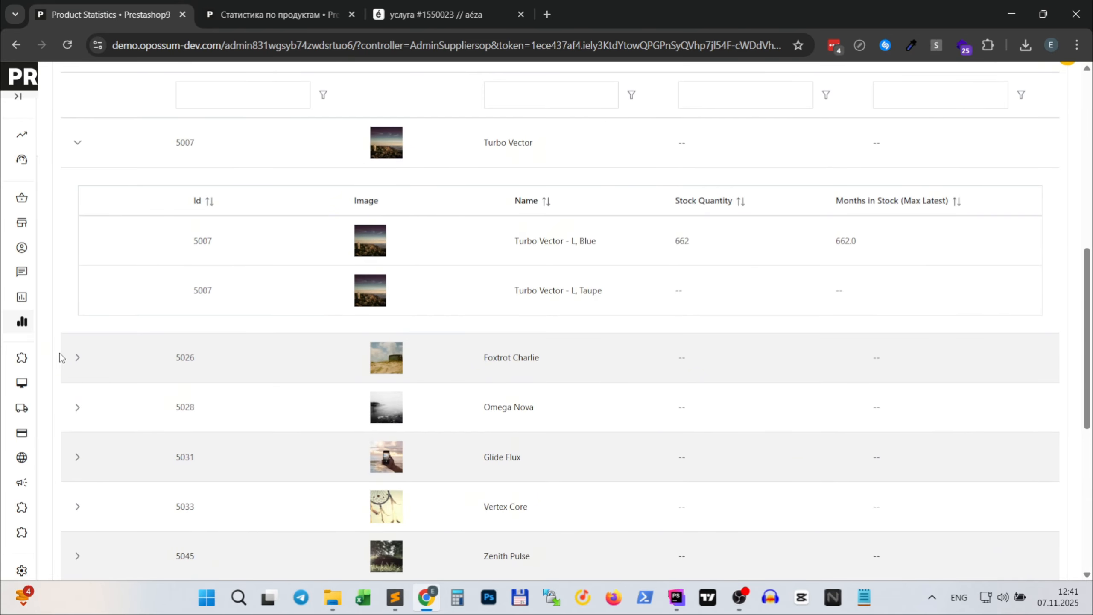
left_click(78, 357)
scroll(863, 468, "up", 10)
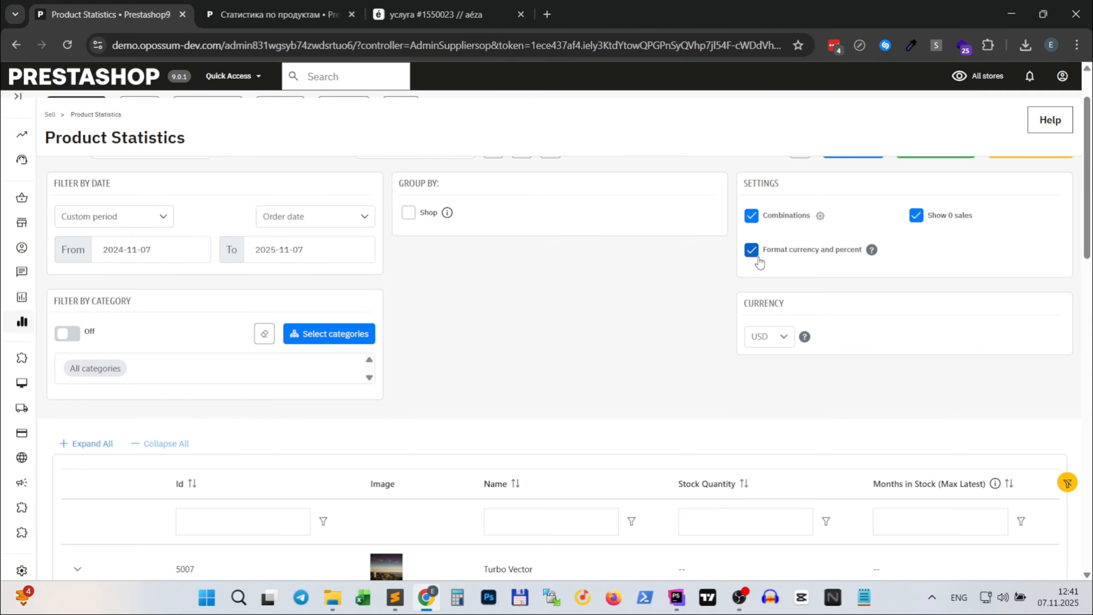
scroll(482, 365, "up", 2)
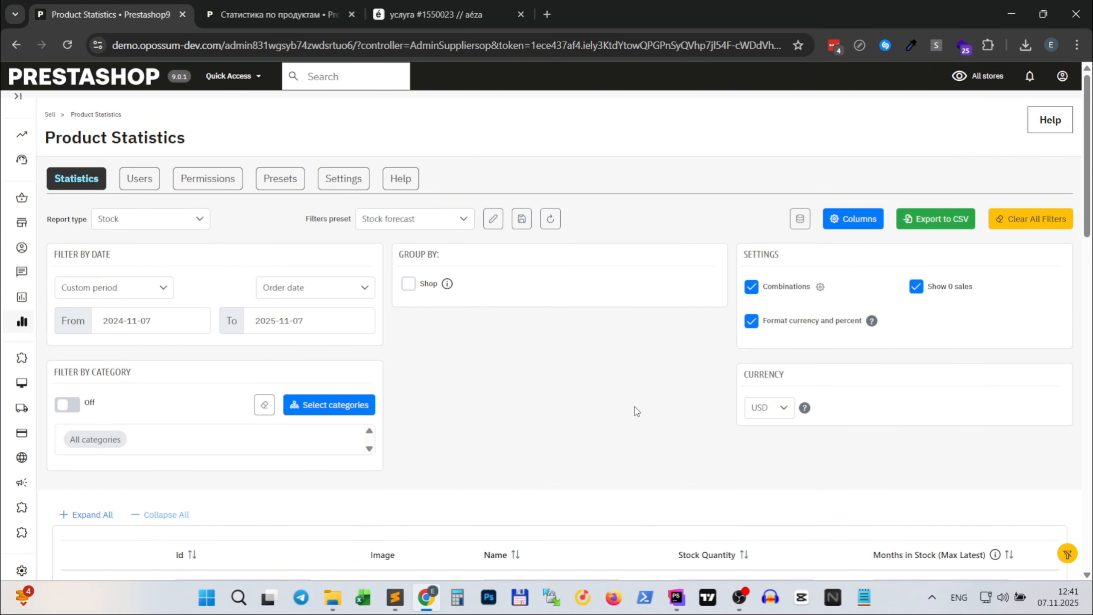
- Open the module's role permissions and go over the rights to view statistics and edit presets, users and settings
left_click(196, 176)
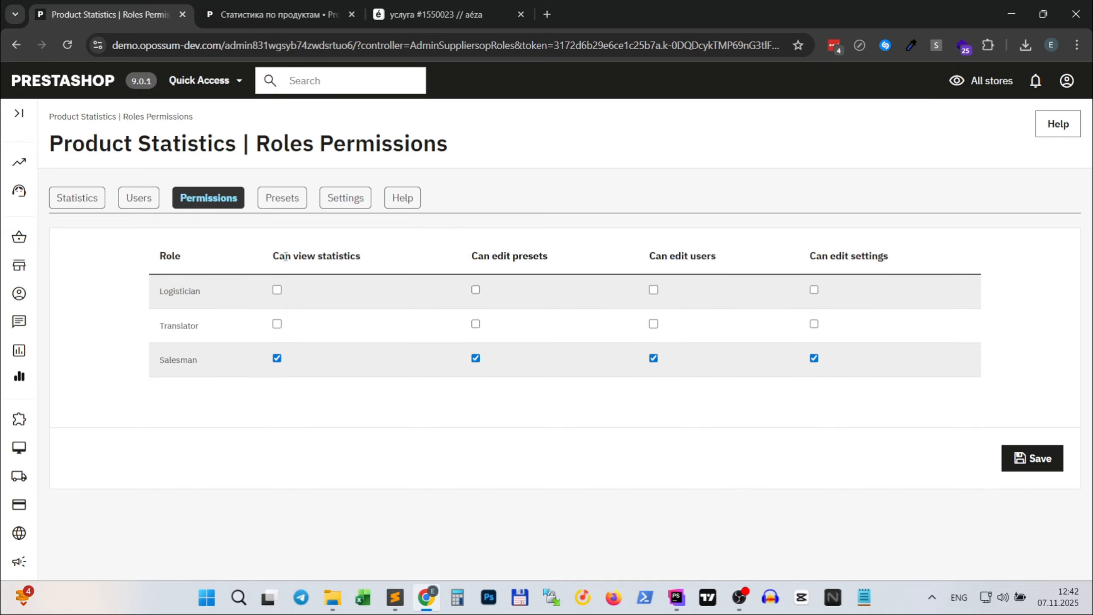
left_click_drag(276, 256, 363, 255)
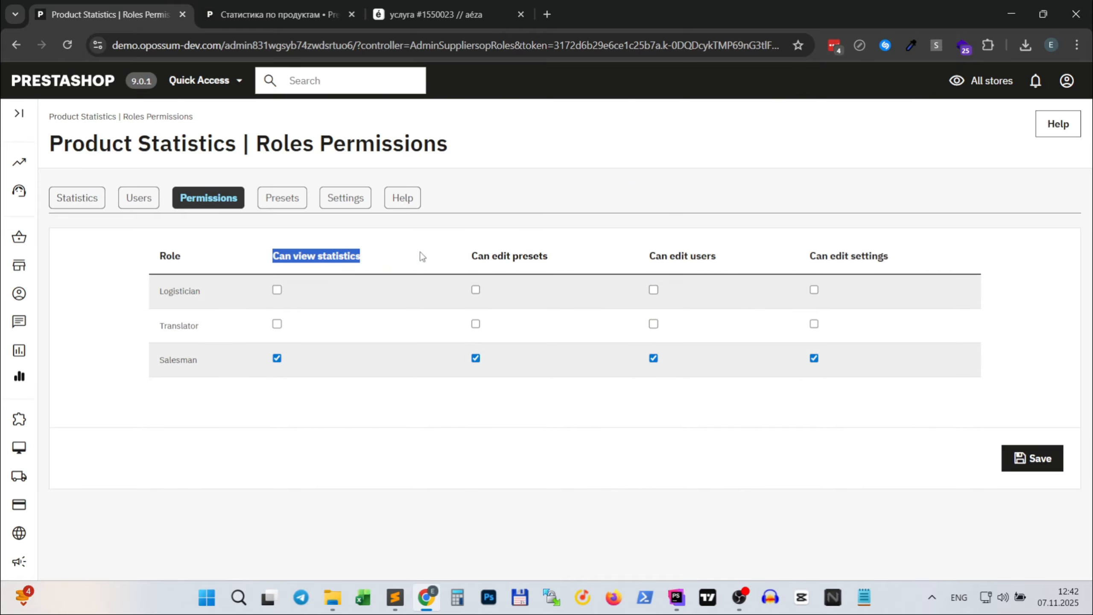
left_click_drag(472, 256, 559, 261)
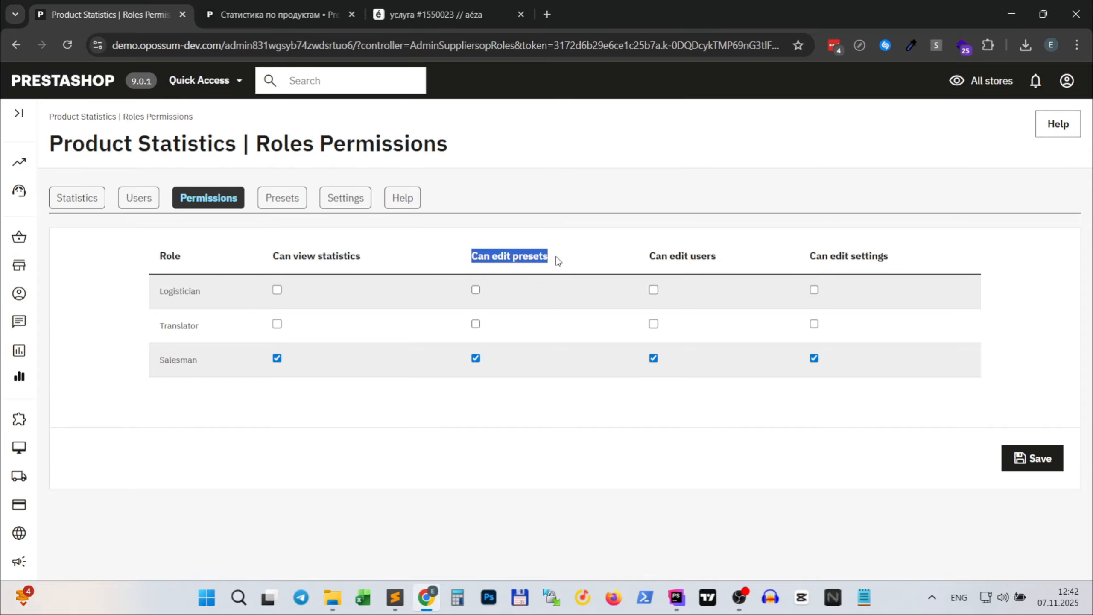
left_click_drag(646, 256, 732, 258)
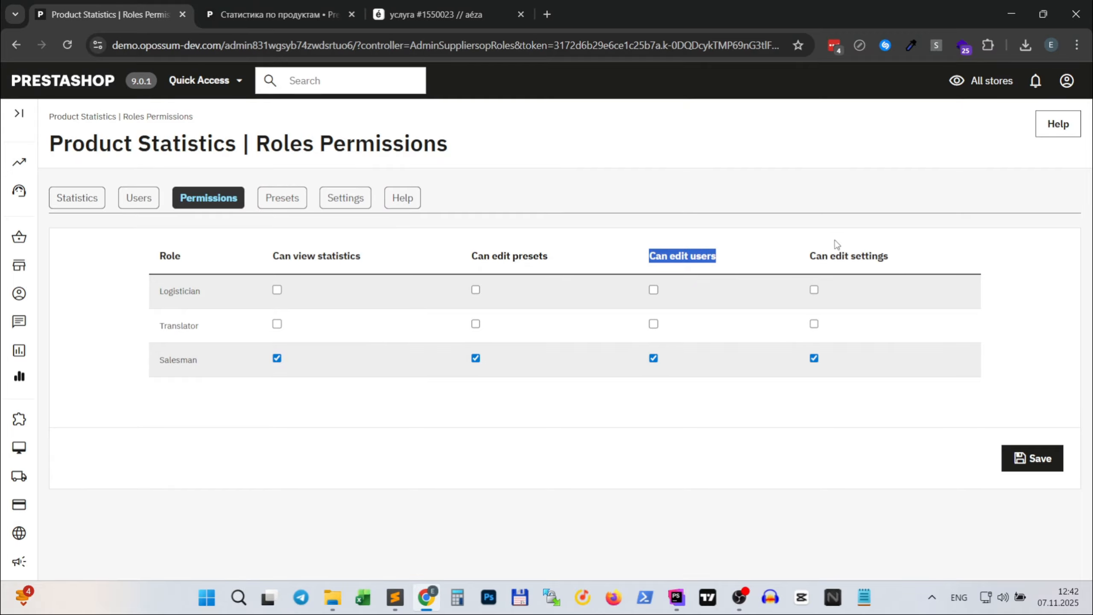
left_click(817, 249)
left_click_drag(817, 249, 907, 247)
left_click(907, 246)
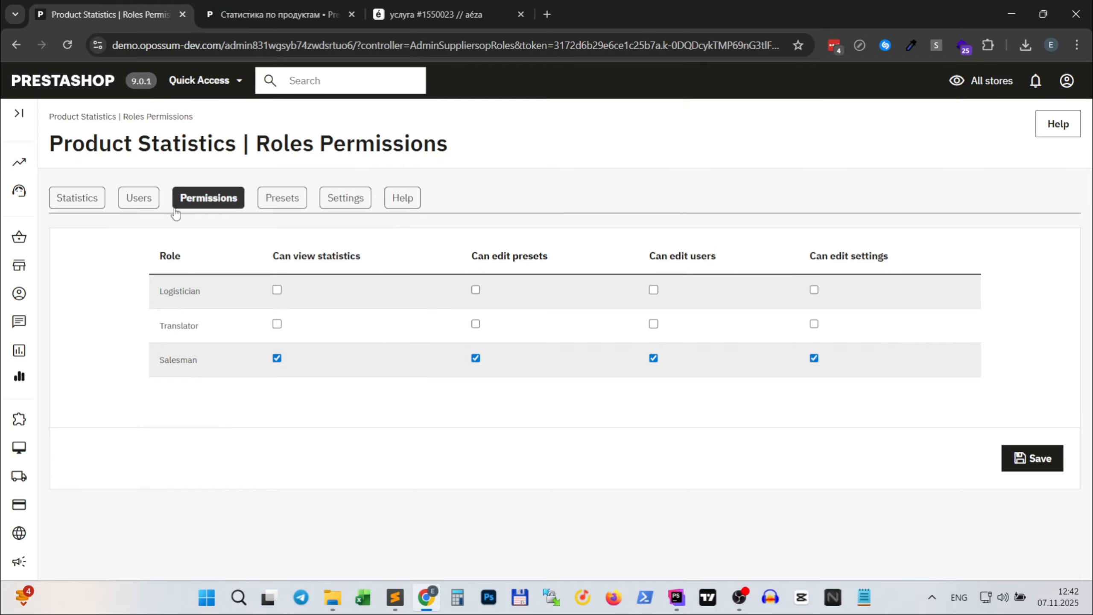
- Open the partner users list, look at the partner with the Supplier profile, and return to the list
left_click(134, 202)
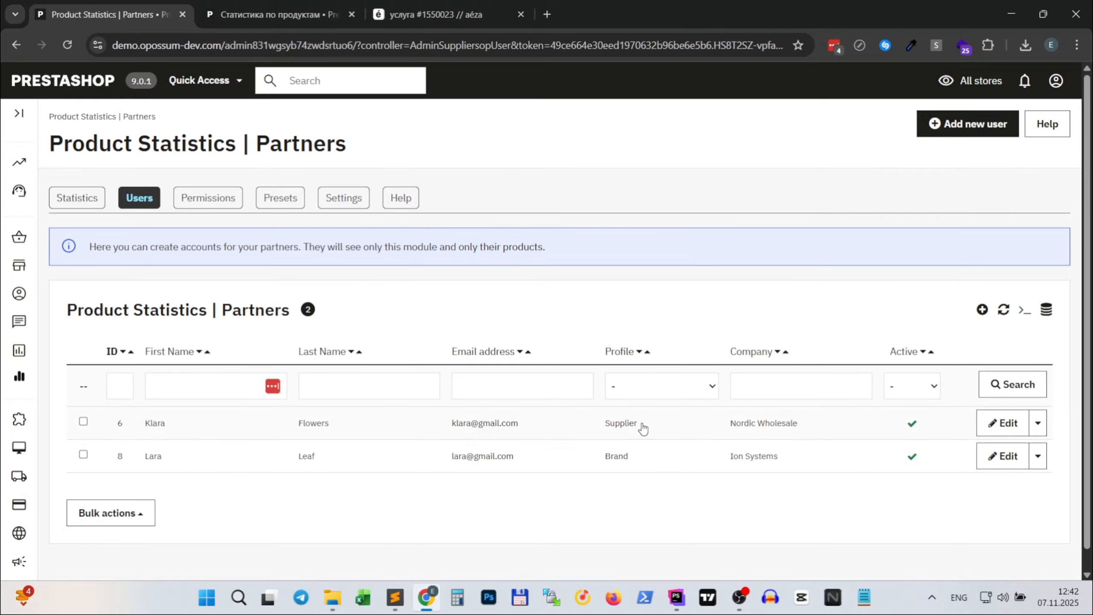
double_click(611, 424)
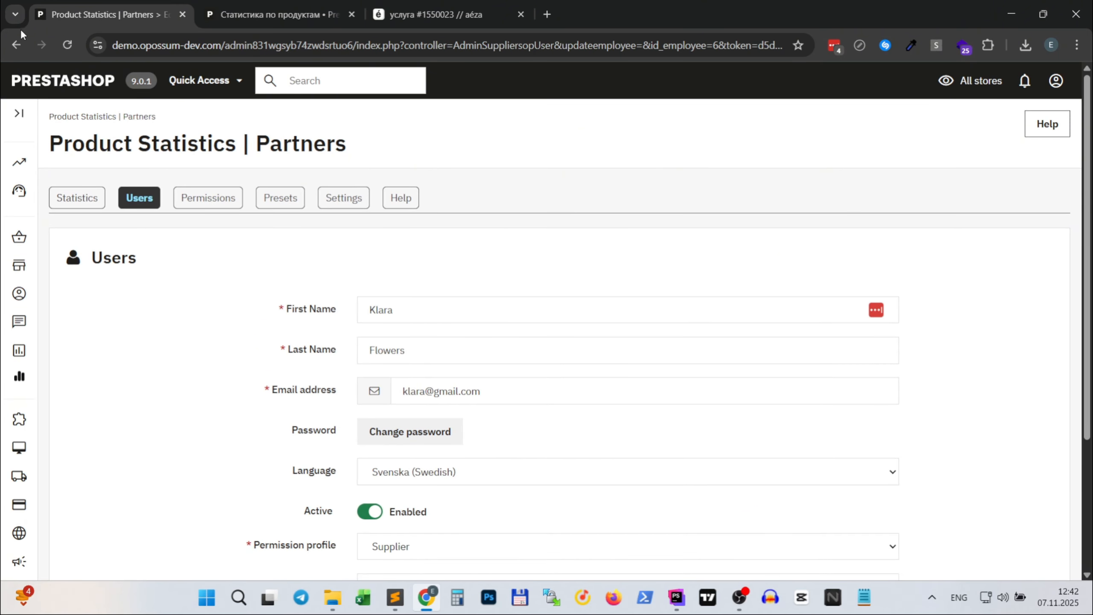
left_click(16, 45)
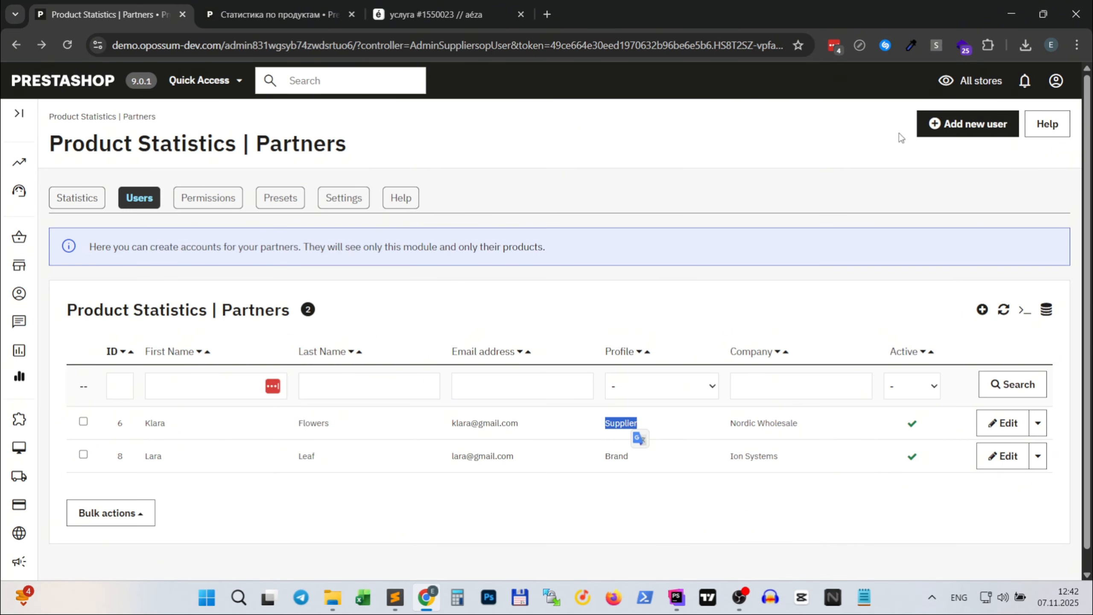
- Start a new partner user with the Supplier permission profile and Nordic Wholesale as its supplier
left_click(986, 129)
scroll(758, 357, "down", 3)
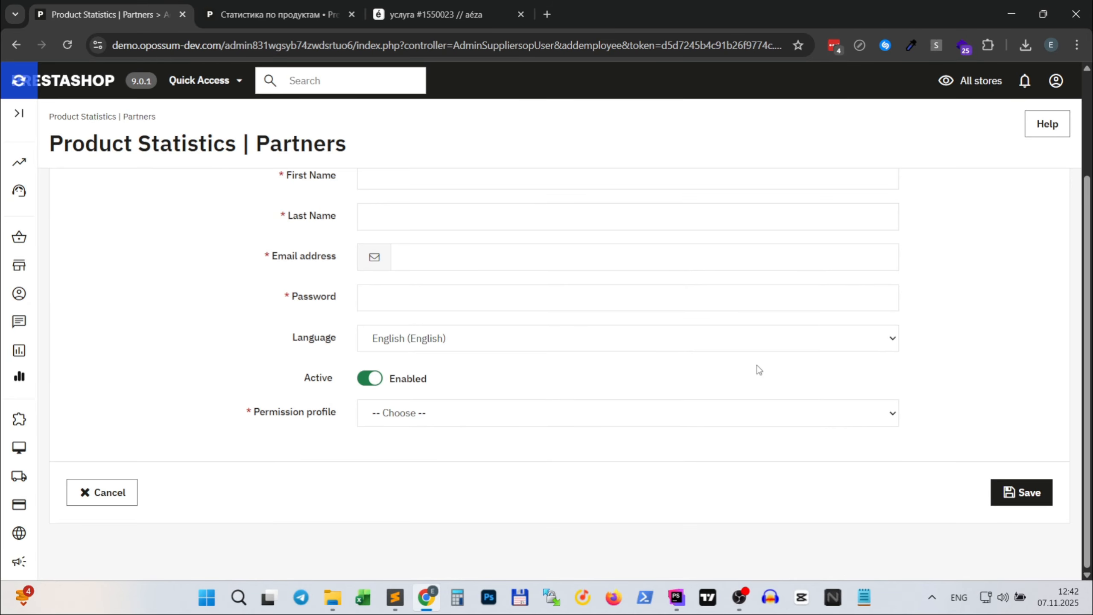
left_click(505, 420)
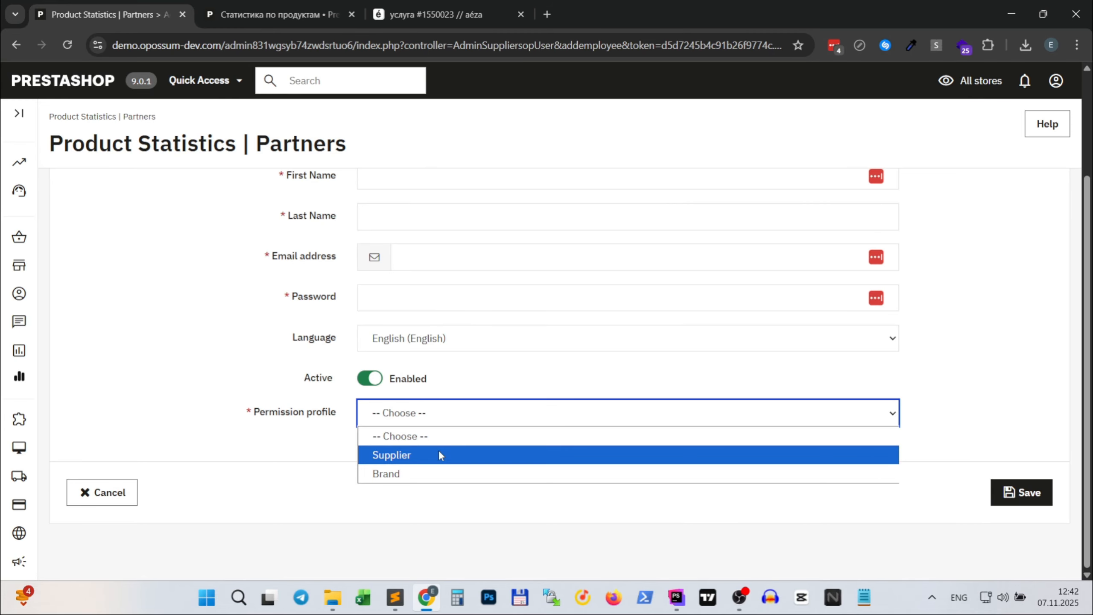
left_click(439, 451)
left_click(440, 451)
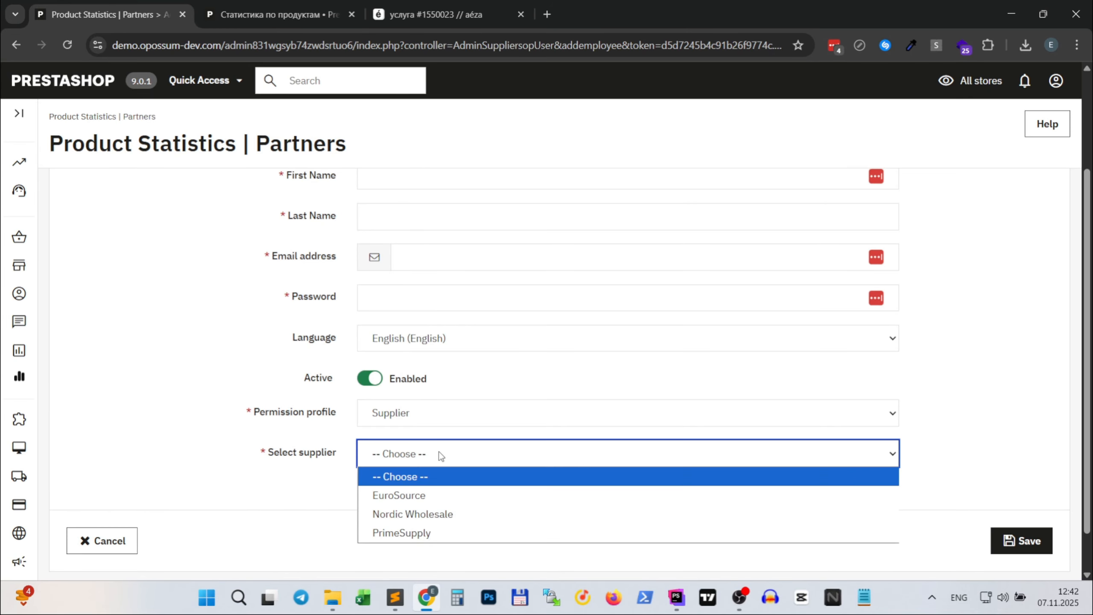
left_click(413, 514)
scroll(438, 344, "up", 3)
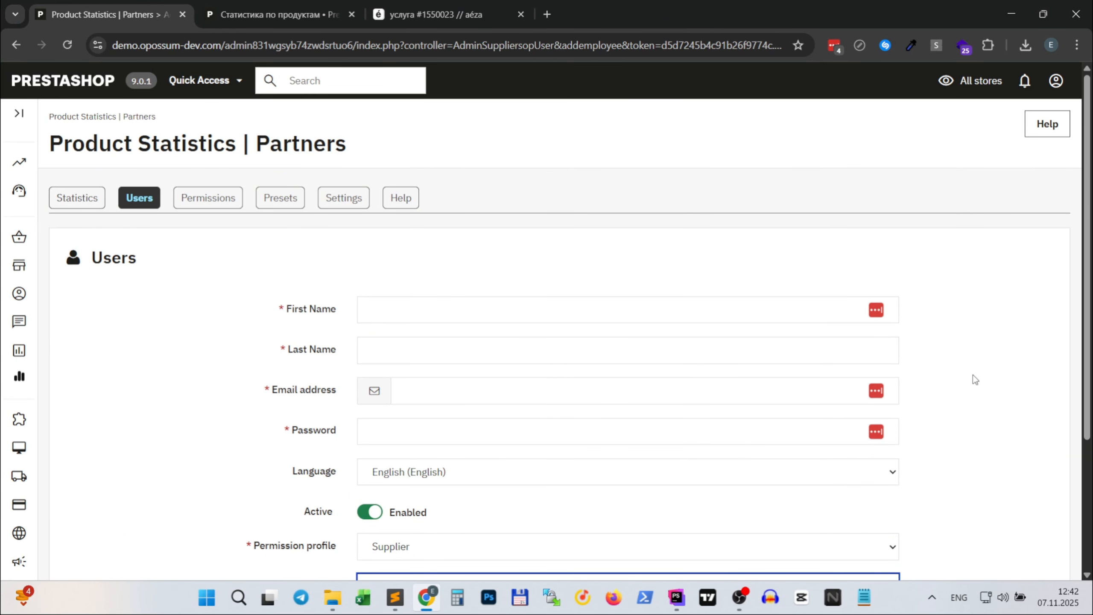
scroll(1025, 371, "down", 3)
scroll(1028, 363, "up", 3)
- Copy the base address of the shop's admin panel and open it in an incognito browser window
left_click_drag(359, 45, 109, 46)
key("ctrl+c")
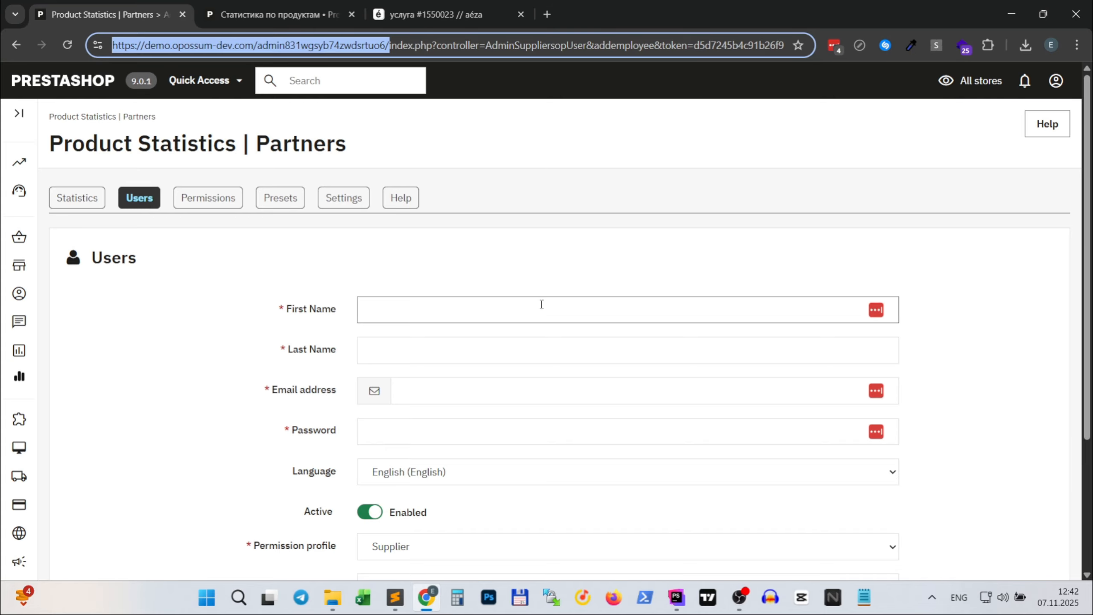
key("ctrl+shift+n")
key("ctrl+v")
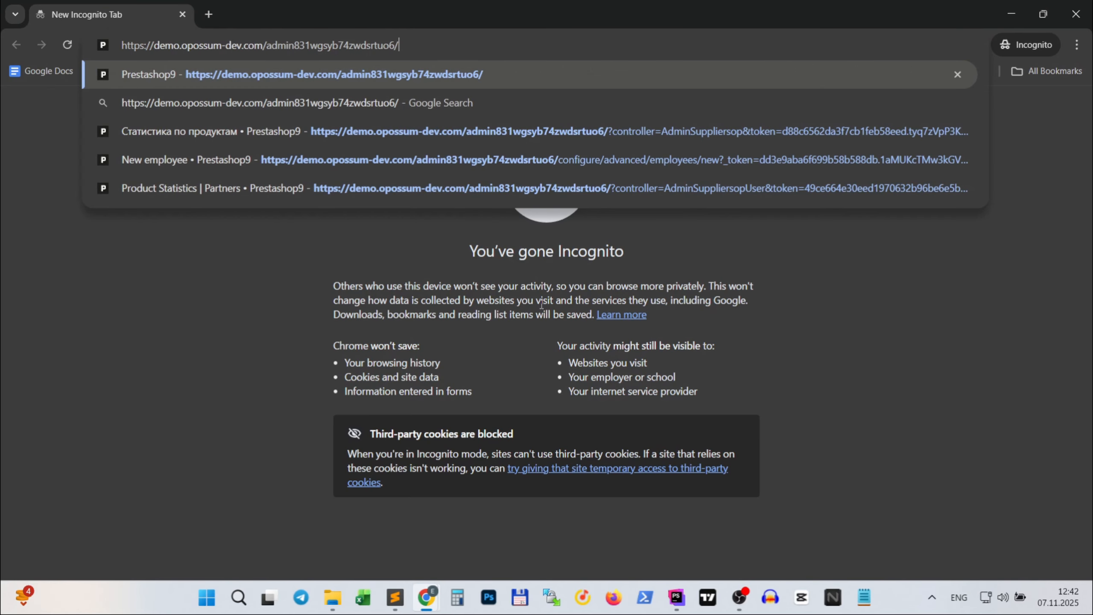
key("Return")
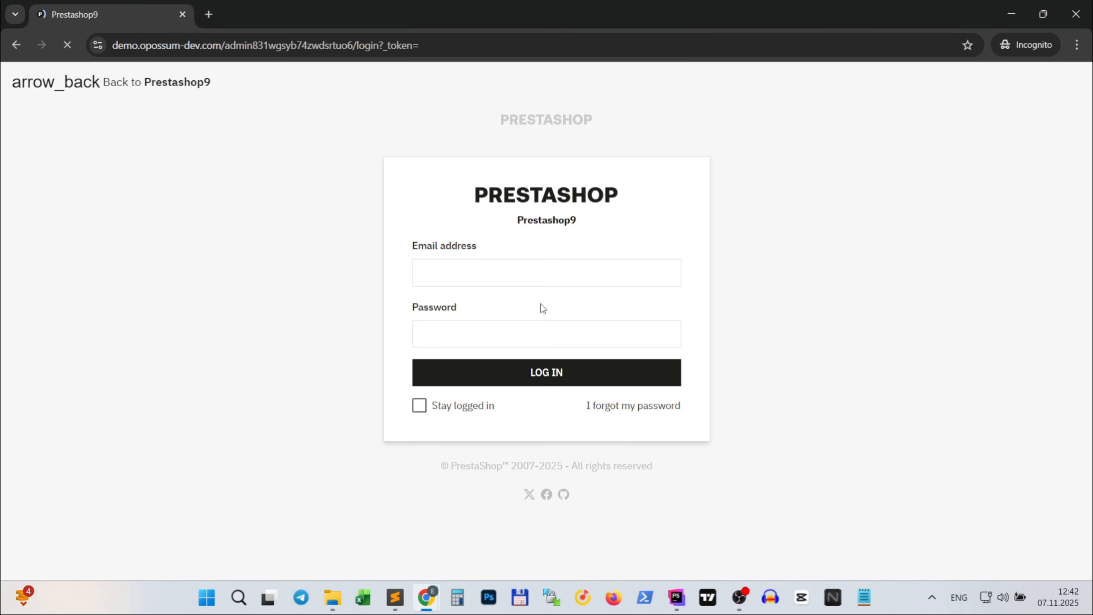
- Log in to the back office as the Supplier partner with the partner's e-mail address and account password
left_click(492, 271)
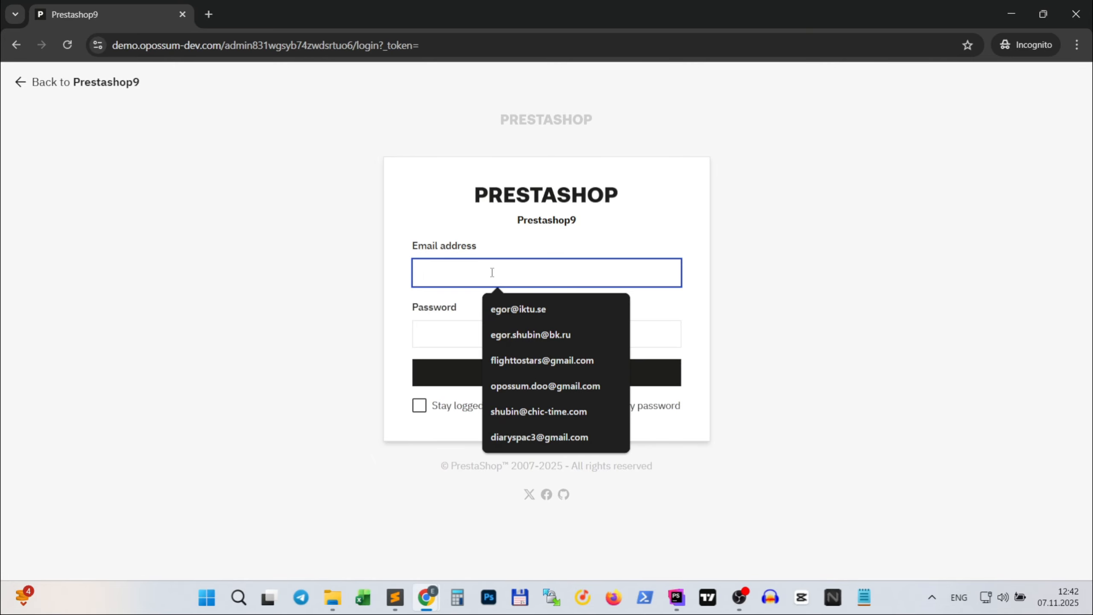
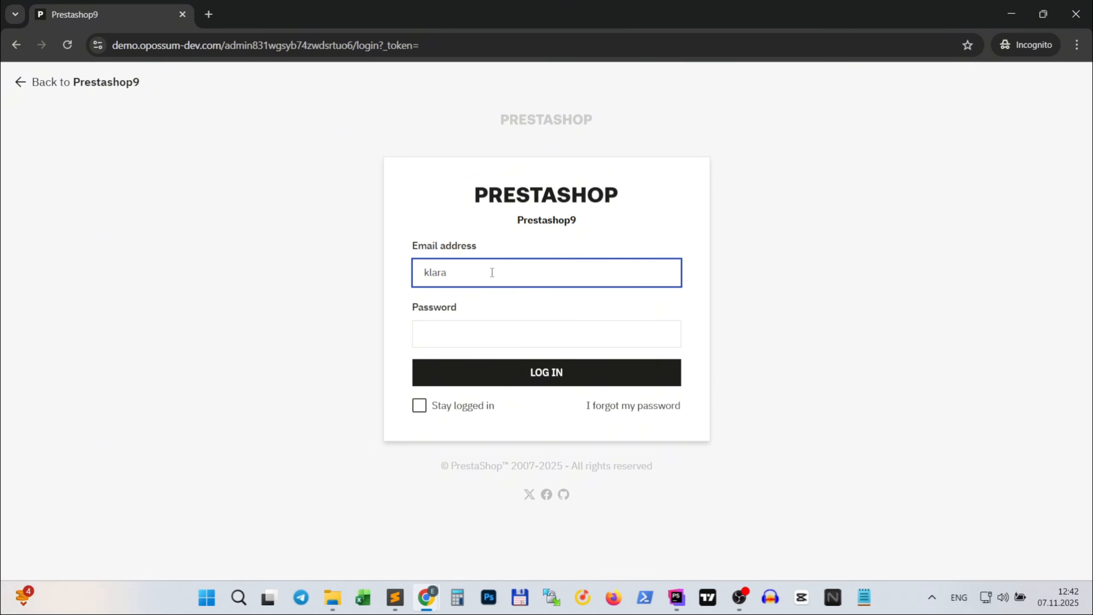
left_click(478, 338)
key("ctrl+v")
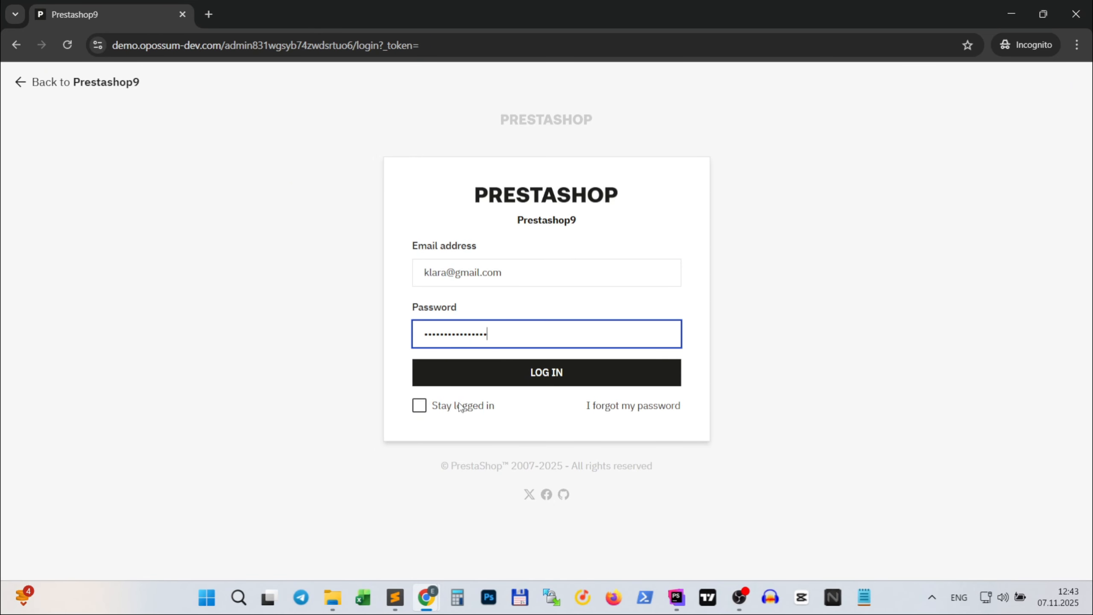
left_click(531, 381)
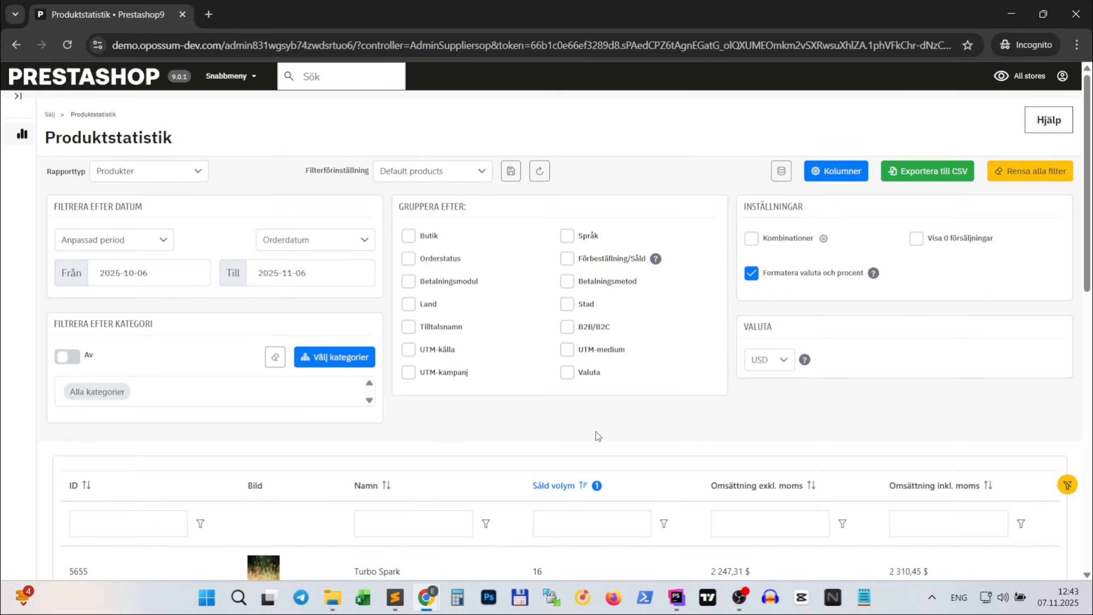
- Look over the partner's product statistics page and expand the side menu to check the available sections, collapsing it again
scroll(604, 409, "down", 5)
scroll(604, 408, "up", 5)
left_click(22, 141)
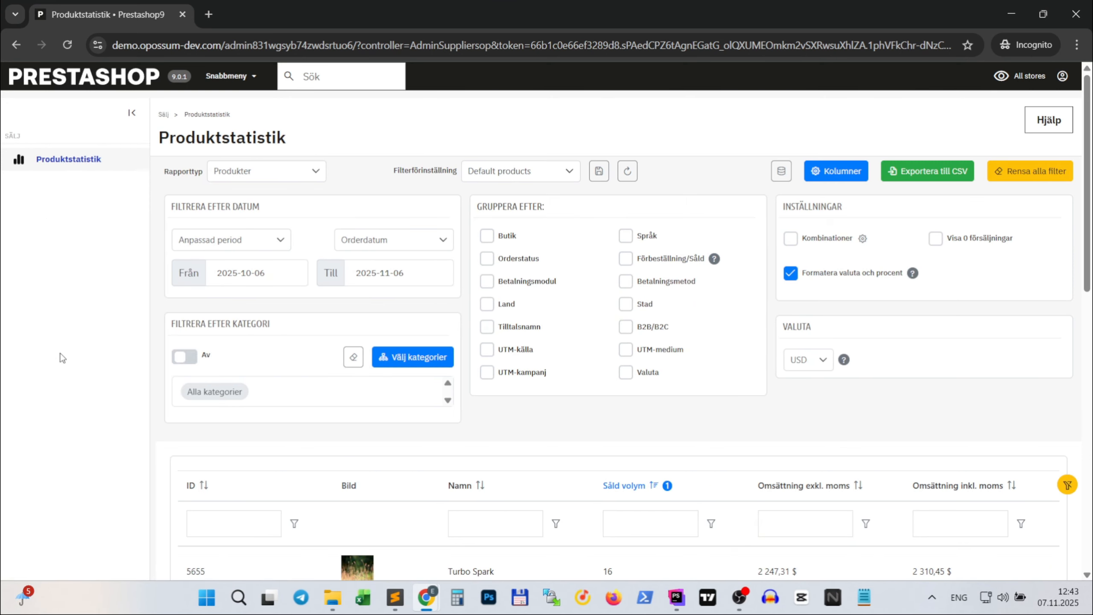
left_click(133, 114)
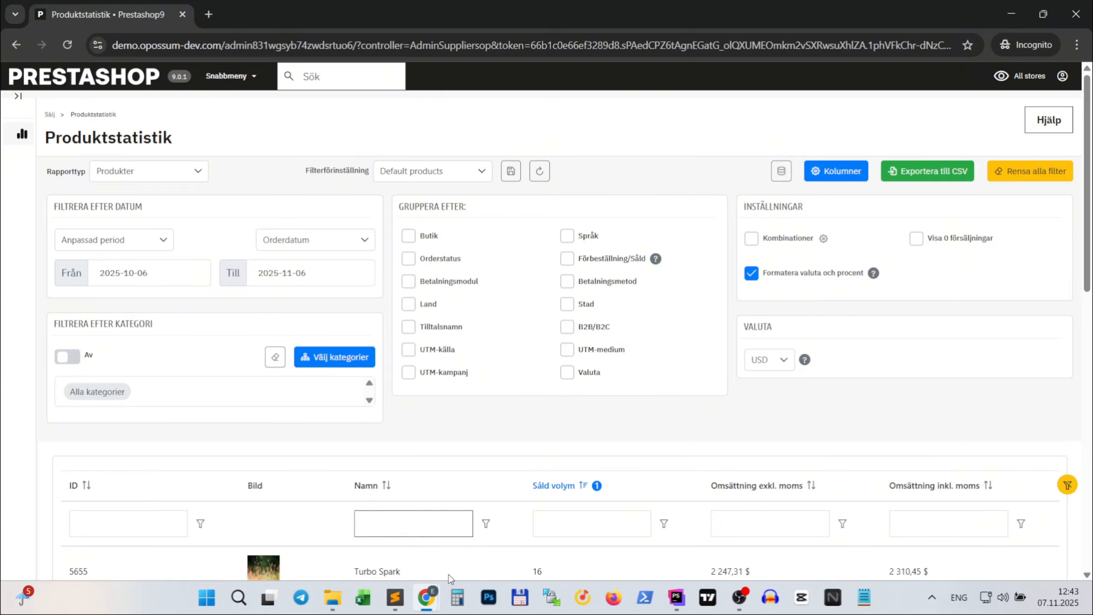
- Return to the administrator's browser window and go over the list of managed report presets
mouse_move(426, 596)
left_click(376, 533)
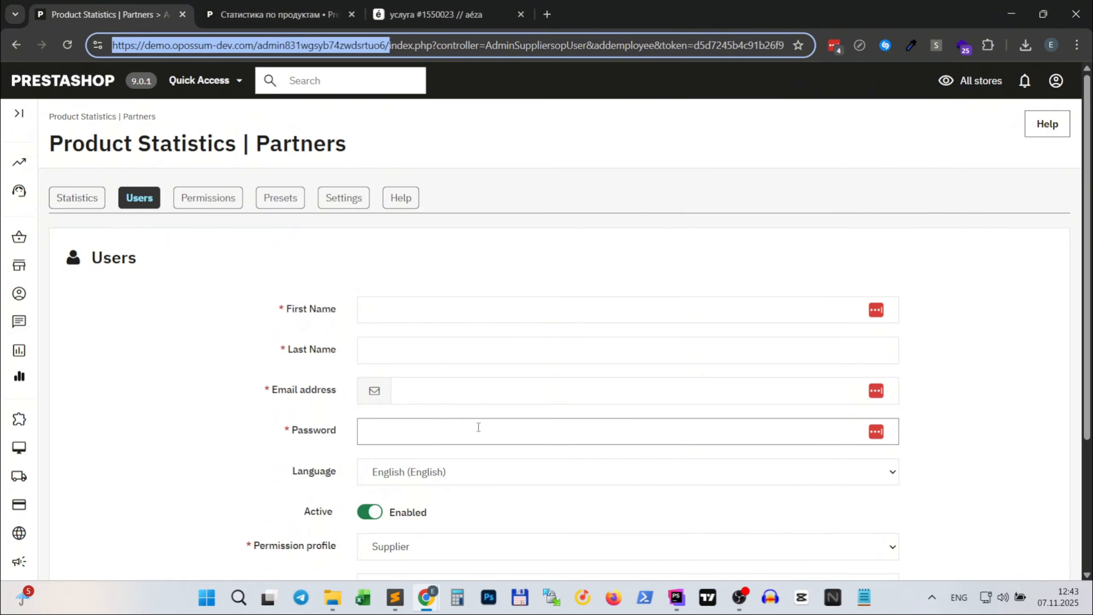
left_click(295, 199)
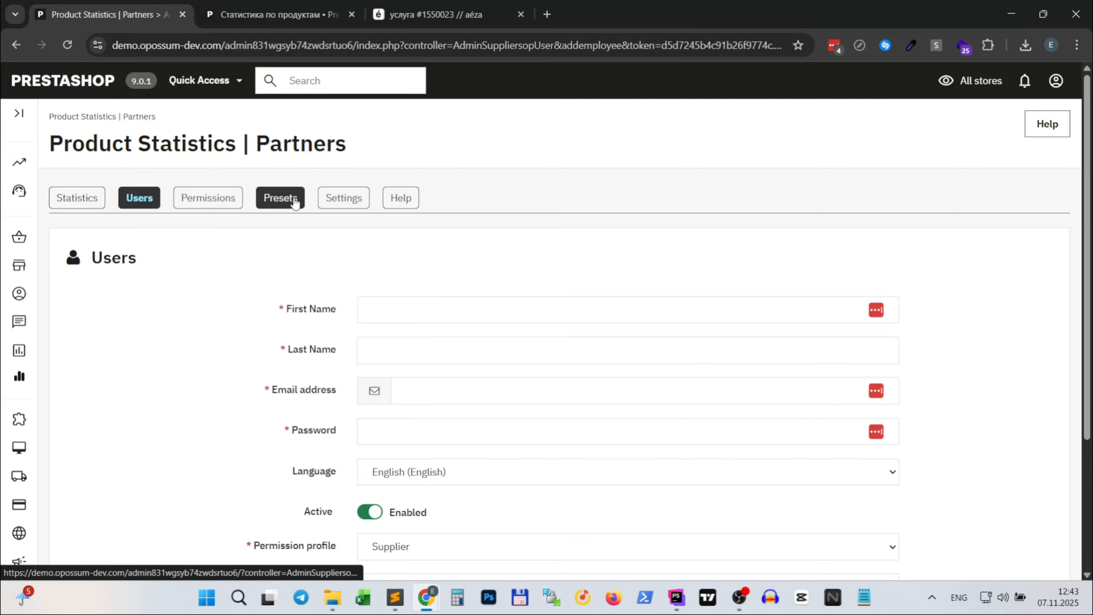
scroll(615, 473, "down", 5)
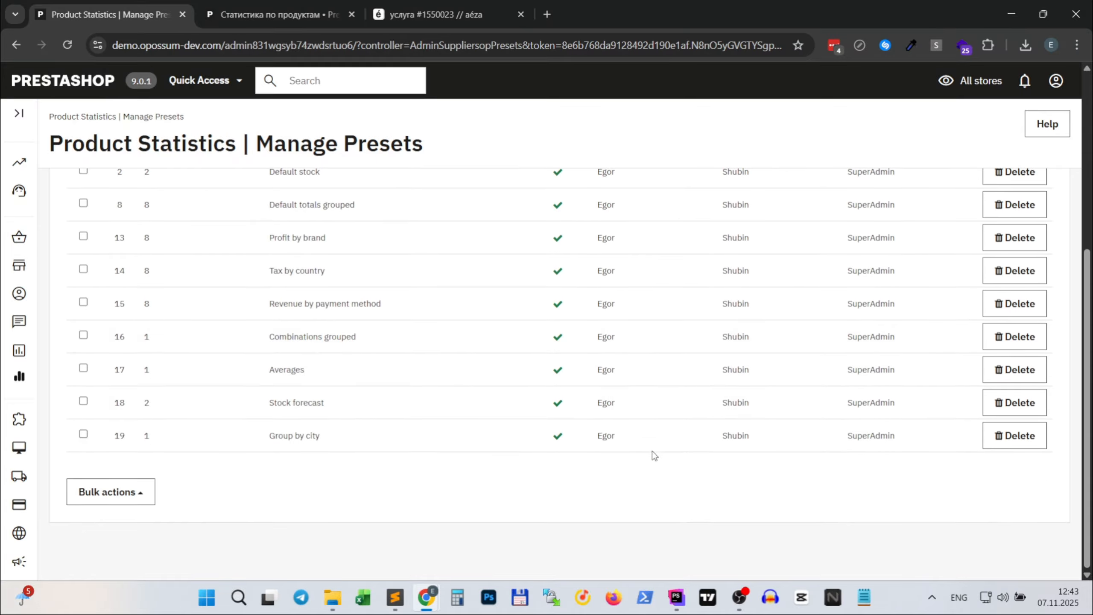
scroll(652, 454, "up", 3)
scroll(820, 469, "down", 3)
scroll(561, 259, "up", 5)
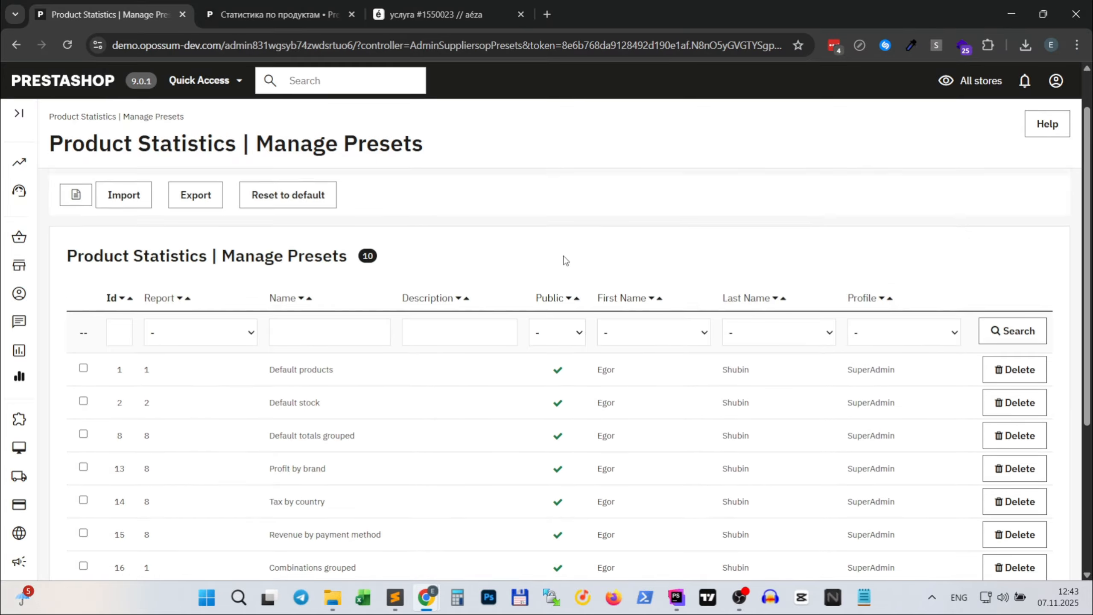
- Set the time before filtering to 1000 milliseconds in the module's general settings and save
left_click(346, 199)
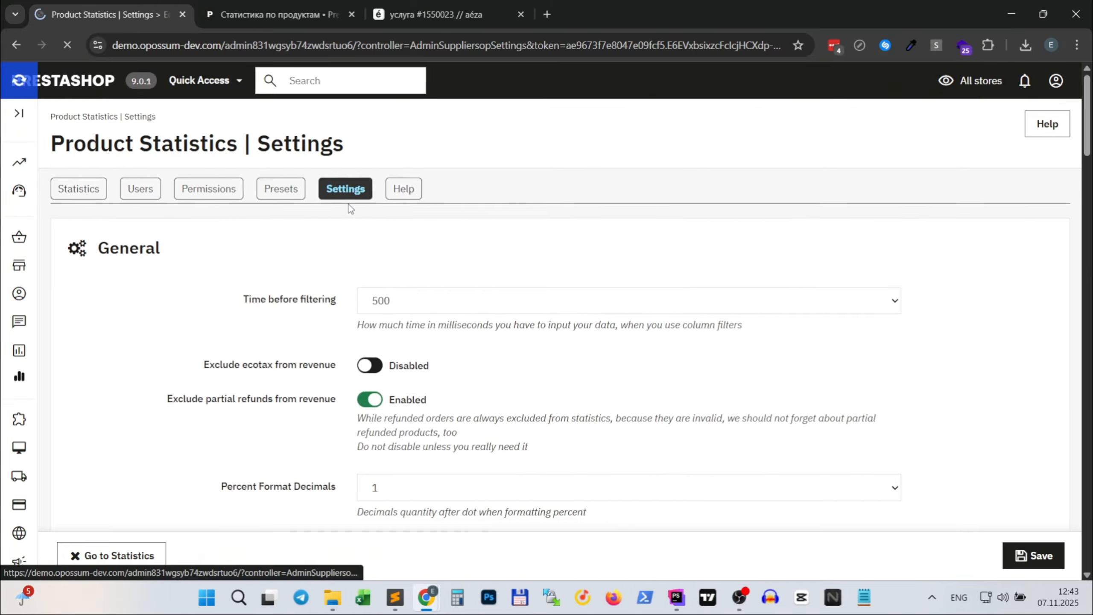
scroll(525, 309, "down", 3)
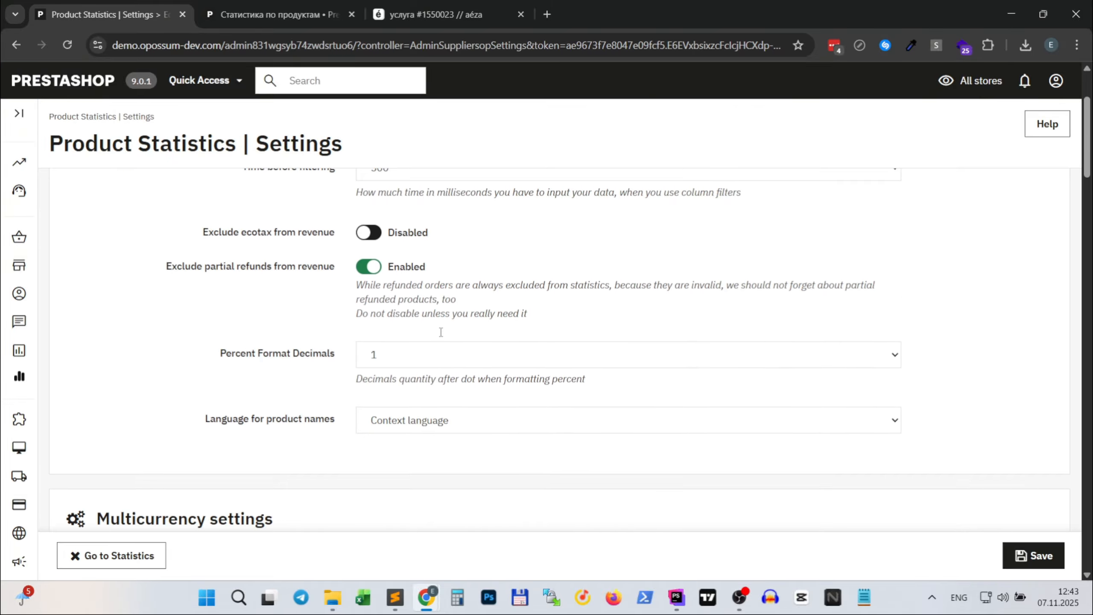
scroll(372, 316, "up", 3)
left_click(380, 312)
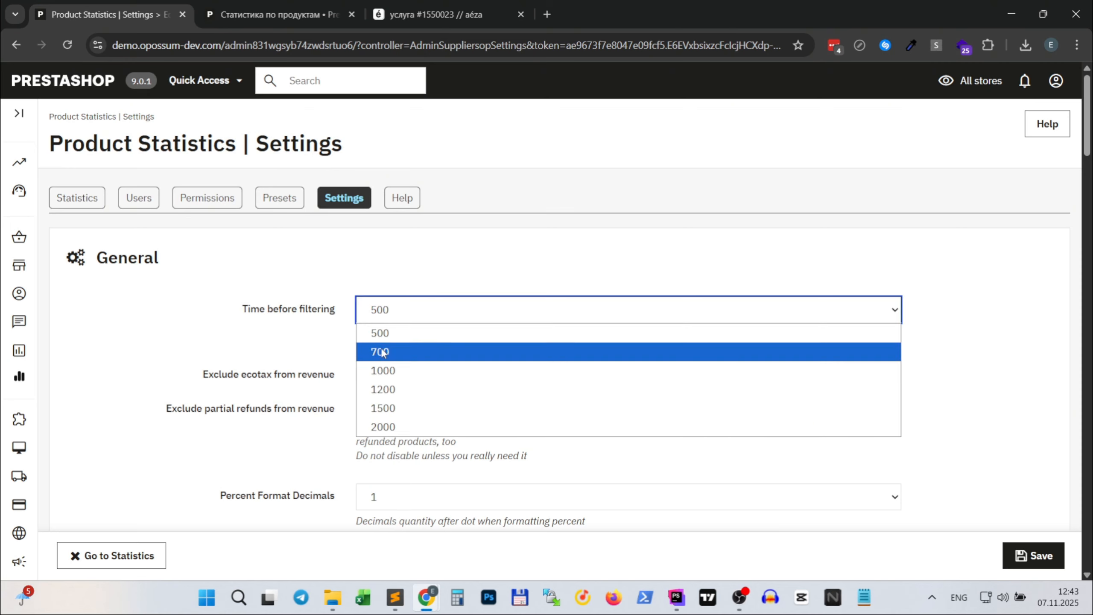
left_click(377, 371)
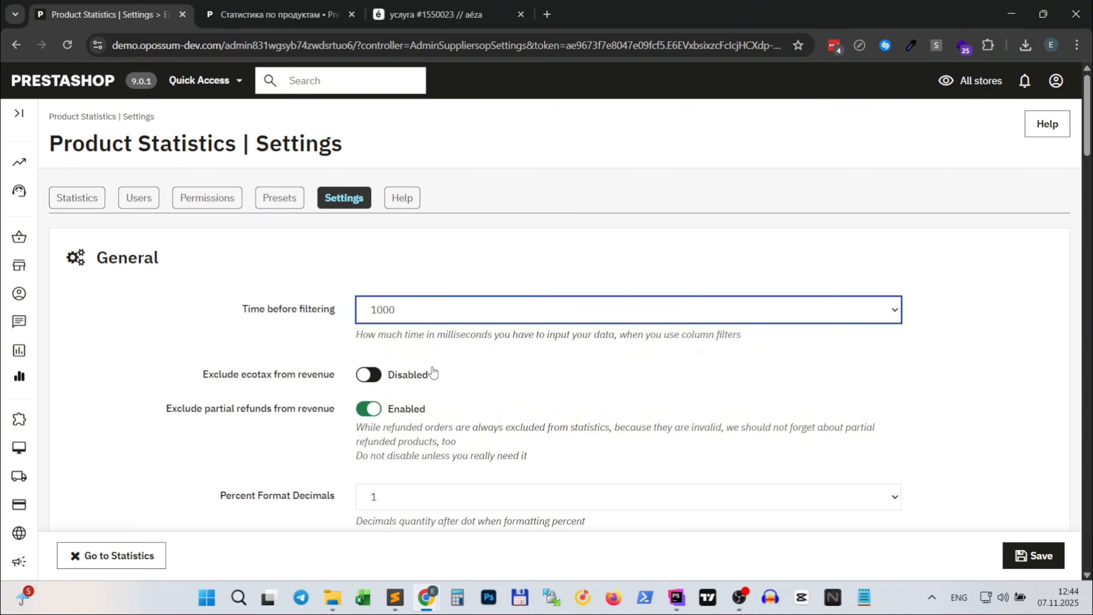
left_click(1032, 560)
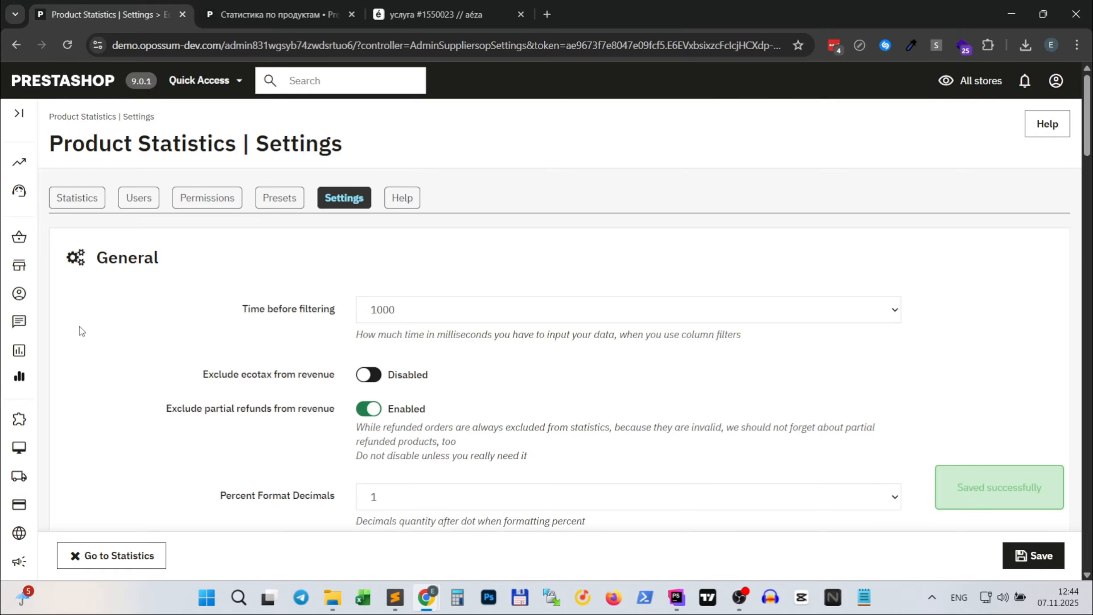
- Open the stock statistics and filter the products by the name "turbo", correcting the first entry "ty"
left_click(50, 199)
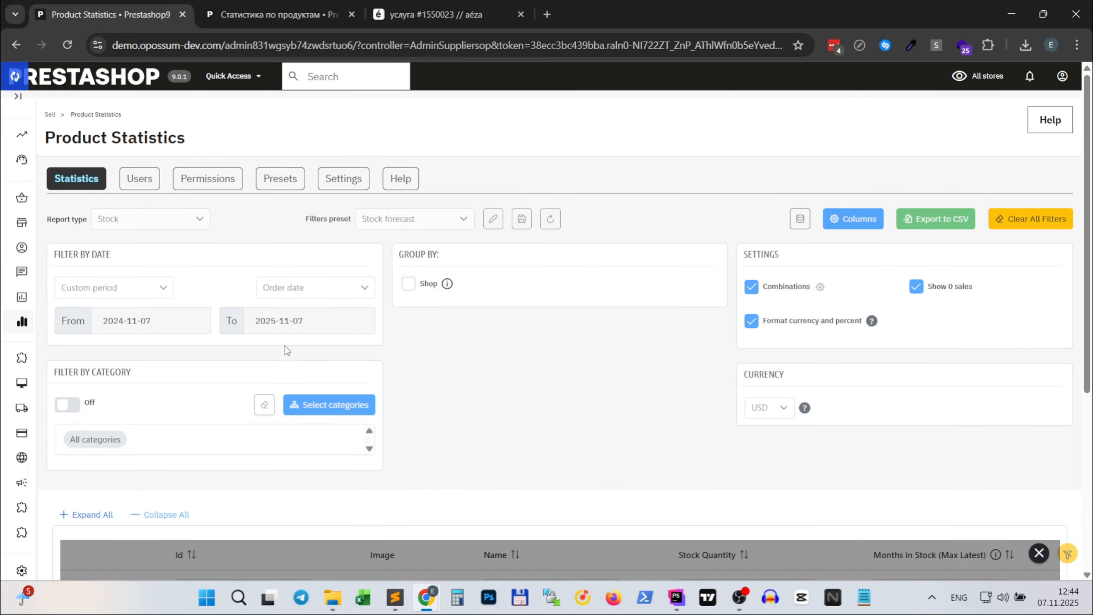
scroll(207, 449, "down", 3)
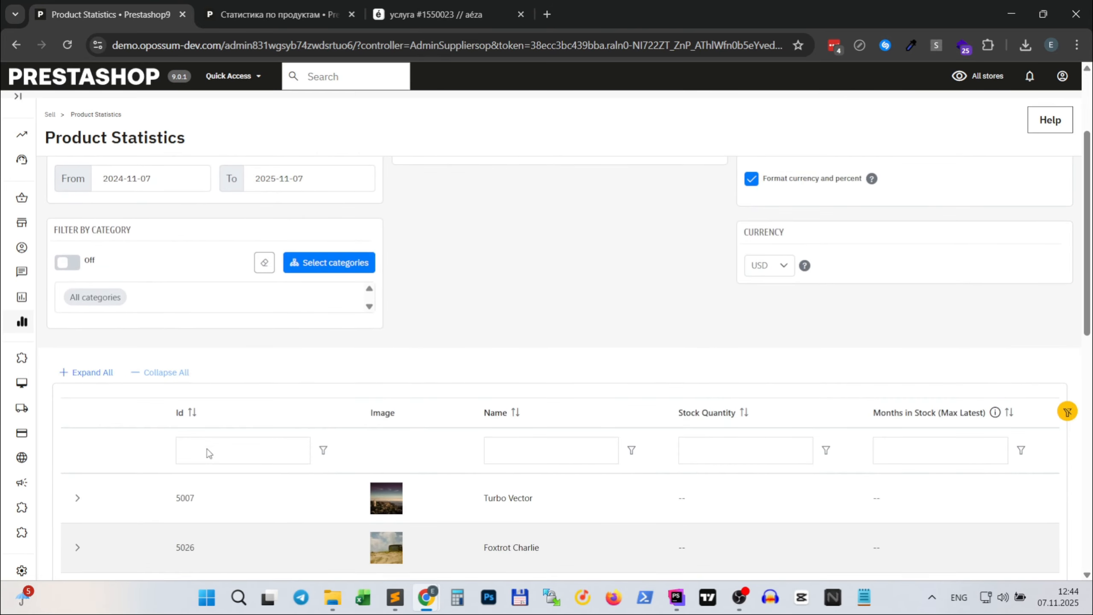
left_click(553, 452)
type("ty")
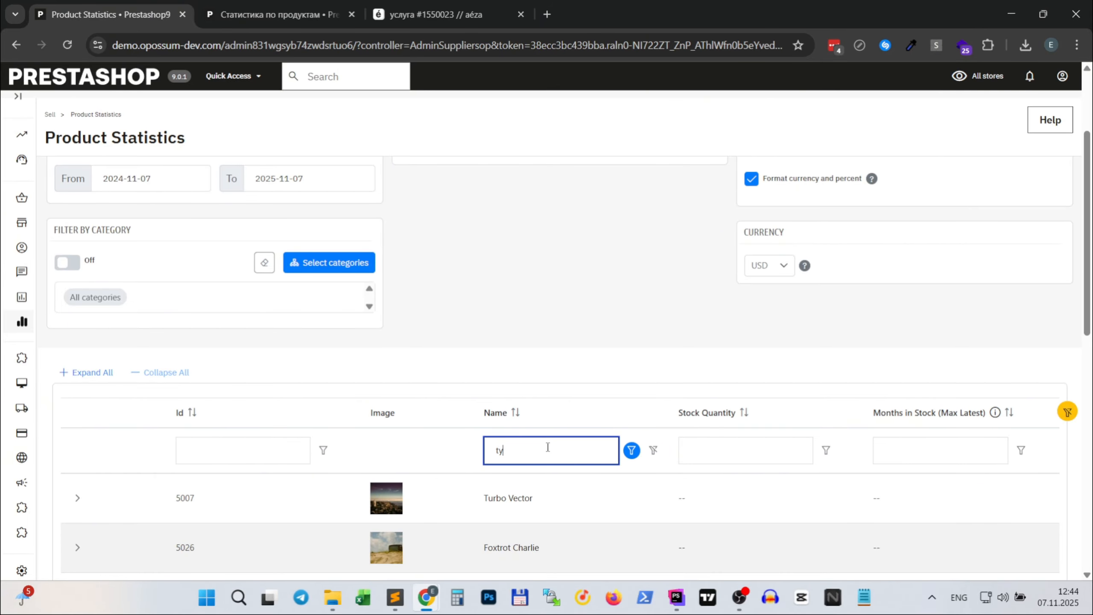
key("Return")
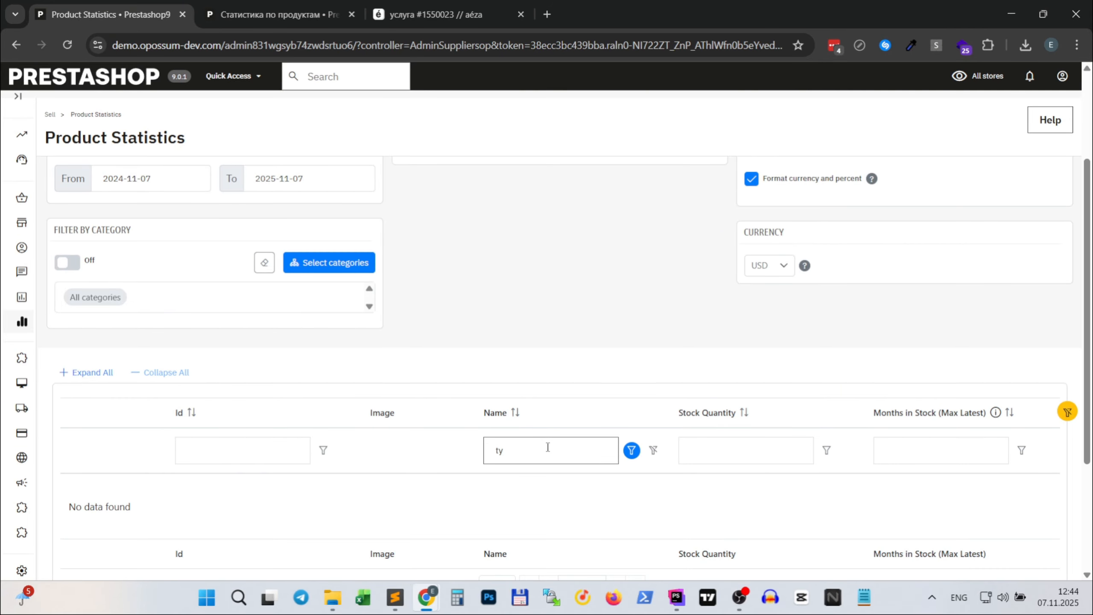
left_click(548, 447)
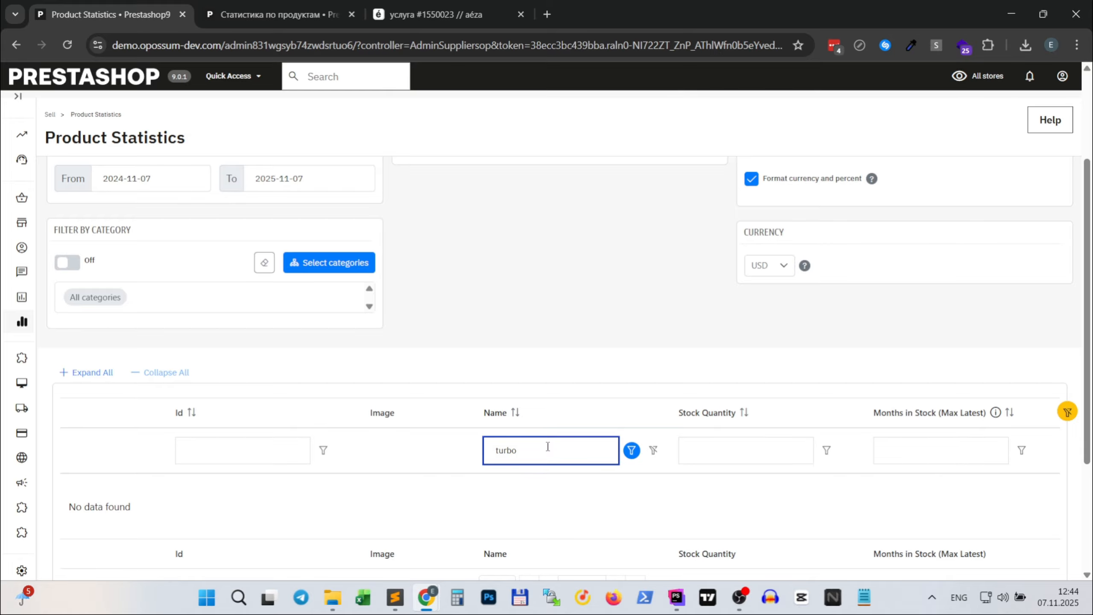
key("Return")
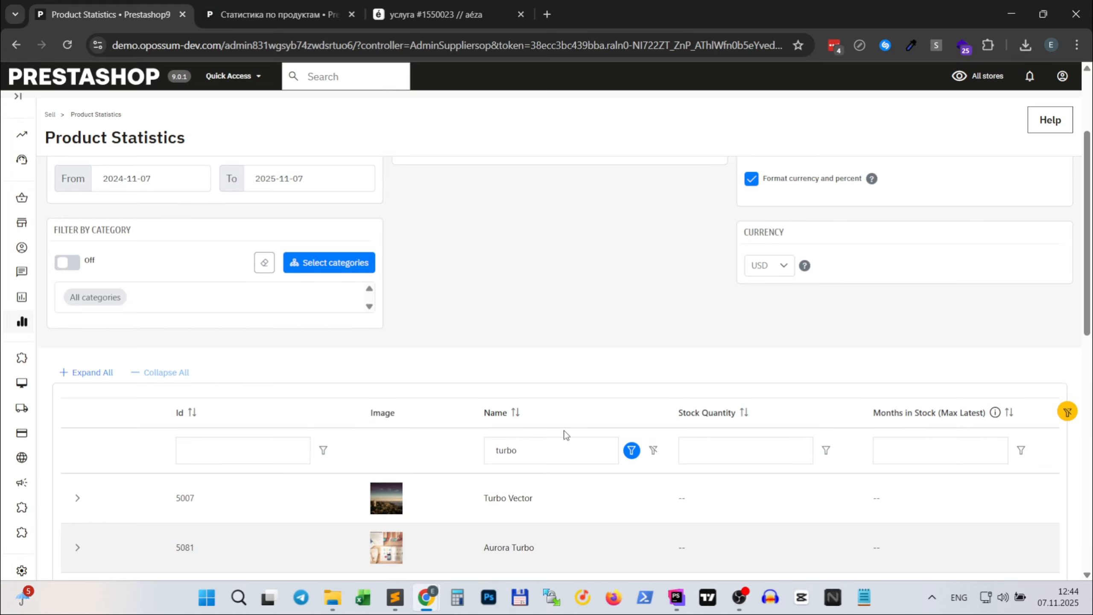
- Narrow the product name filter to "turbo vec" and clear the name filter
scroll(301, 168, "up", 3)
scroll(303, 167, "down", 3)
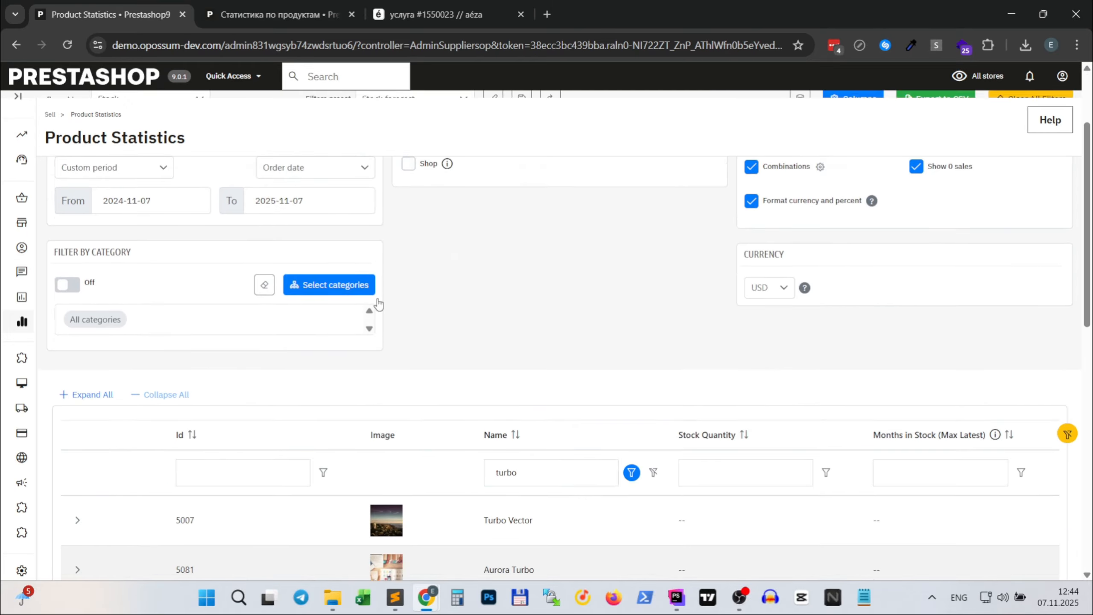
left_click(539, 451)
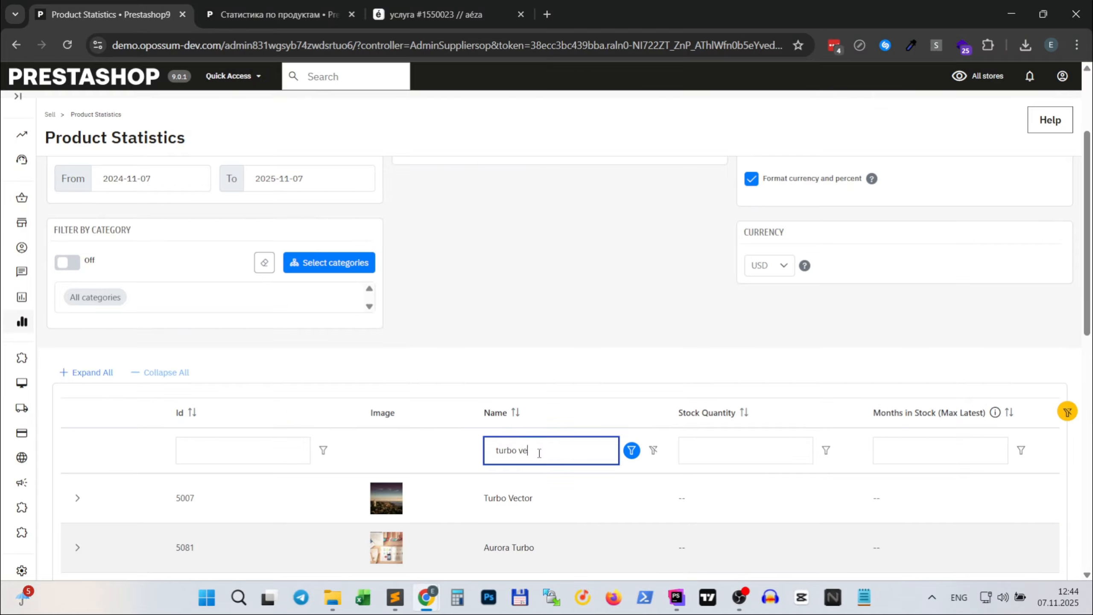
type("vec")
key("Return")
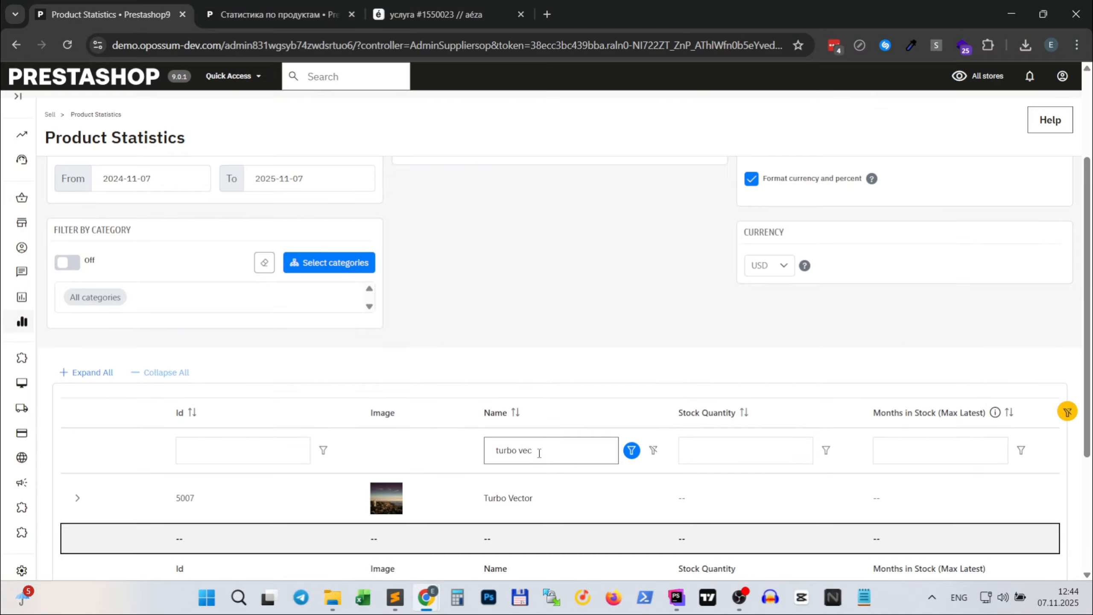
left_click(654, 450)
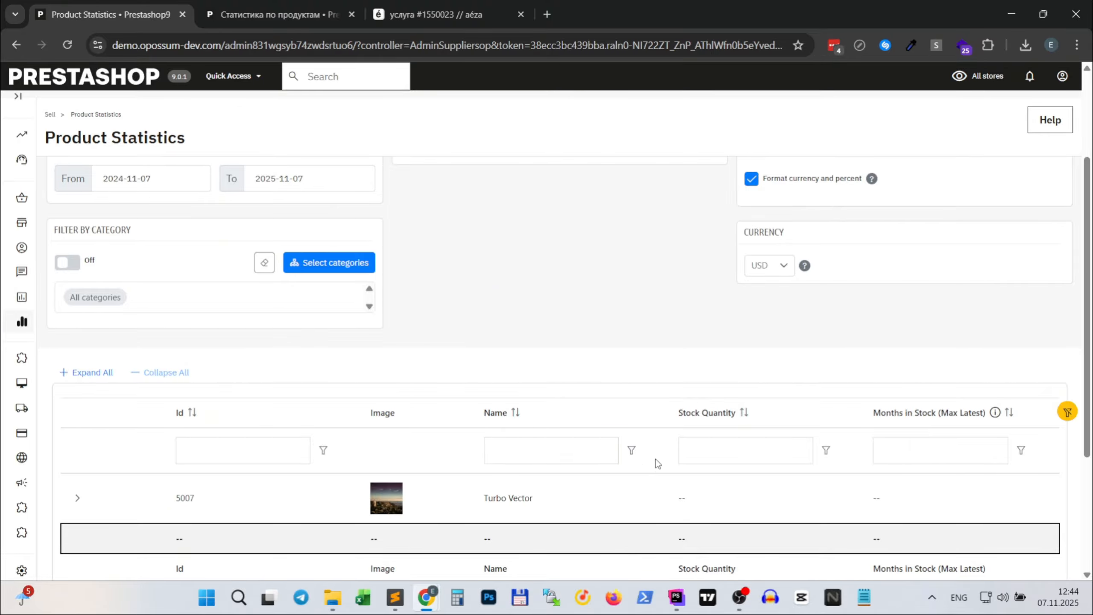
- Open the module settings and review the general, multicurrency, partner, minimal date, wholesale price, issue-fixing and data mining sections
scroll(470, 304, "up", 3)
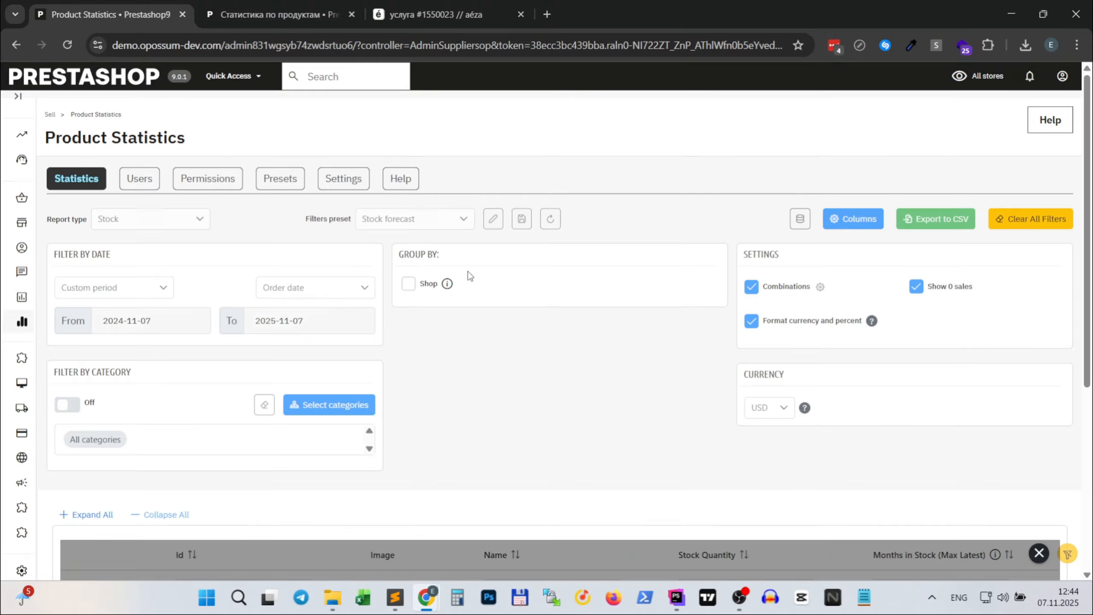
left_click(344, 178)
scroll(152, 286, "down", 3)
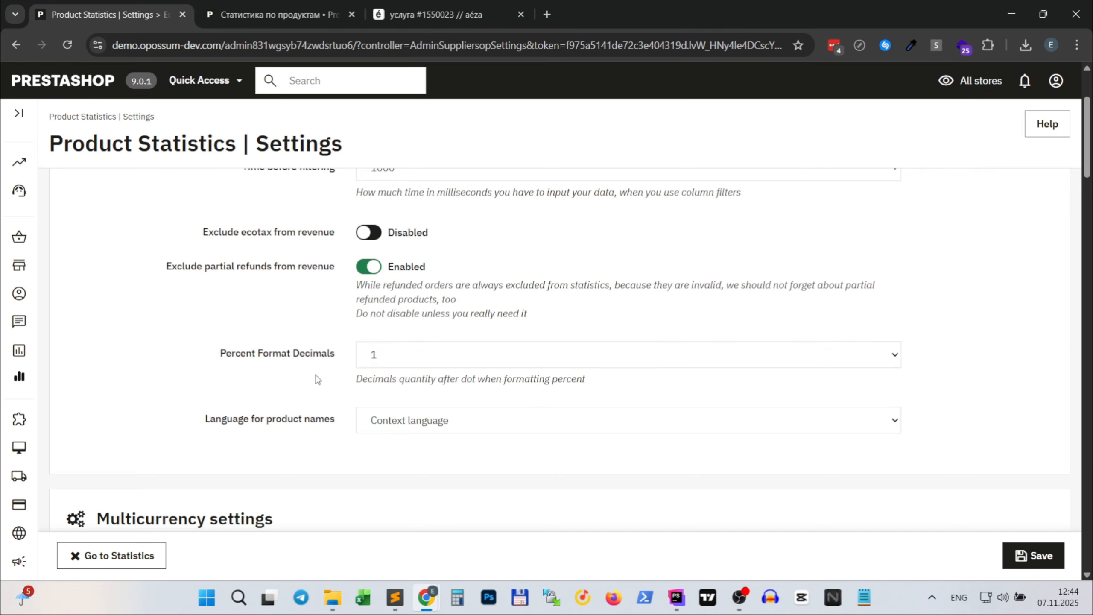
scroll(318, 366, "down", 5)
scroll(289, 362, "down", 15)
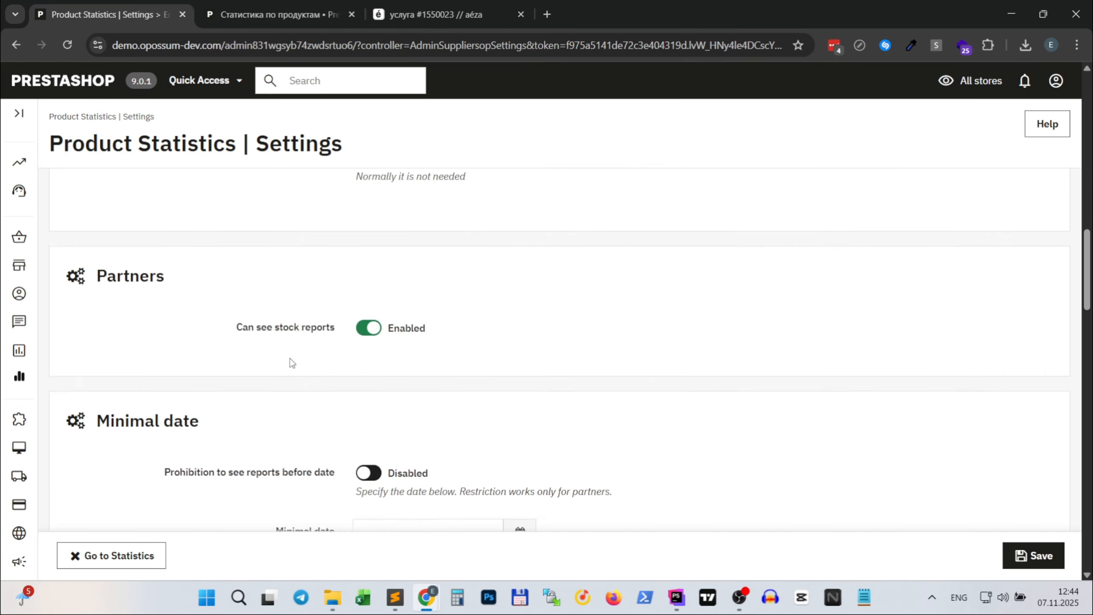
scroll(290, 362, "down", 5)
scroll(288, 362, "up", 5)
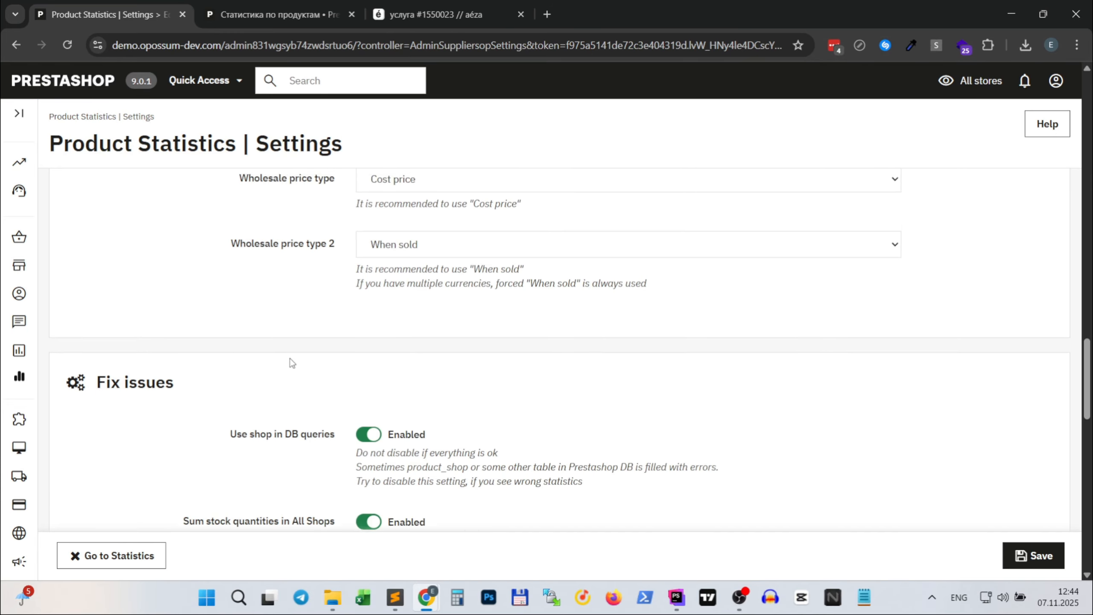
scroll(302, 360, "down", 5)
scroll(309, 355, "down", 20)
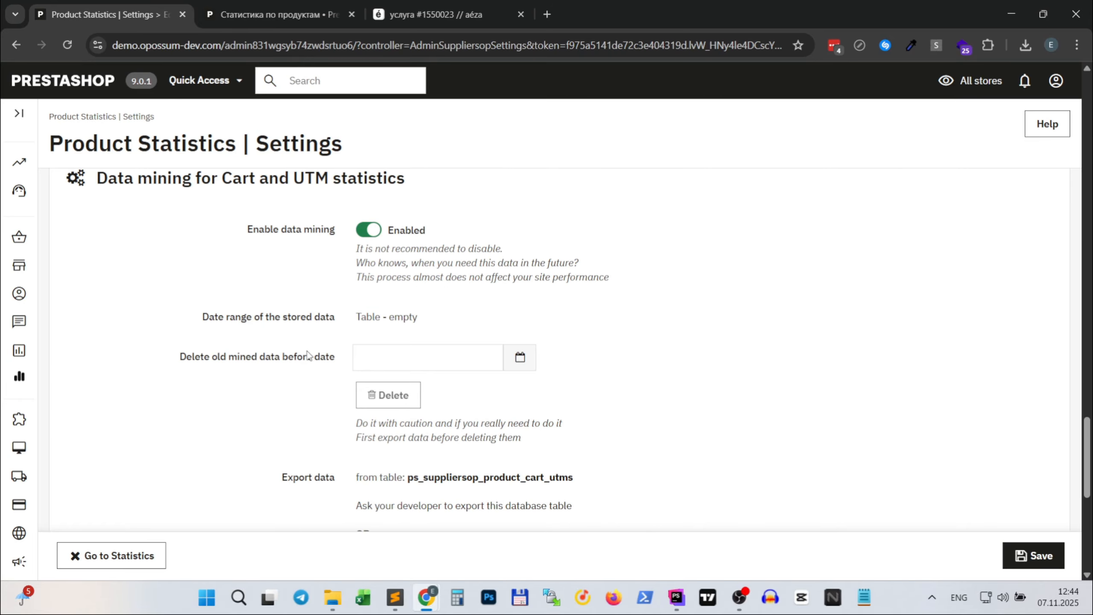
scroll(309, 355, "up", 20)
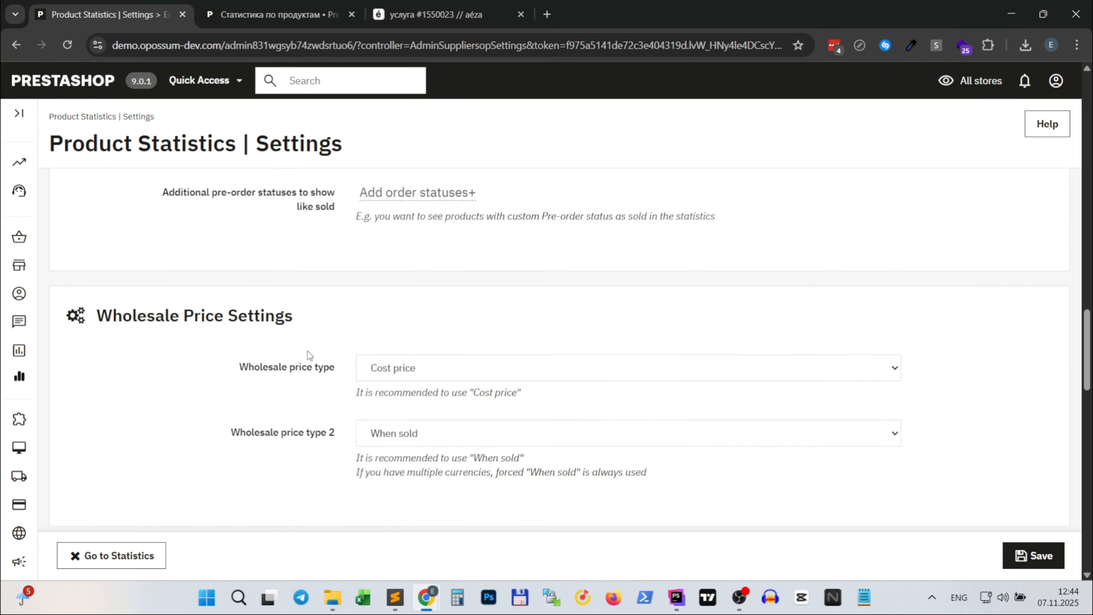
scroll(309, 356, "up", 7)
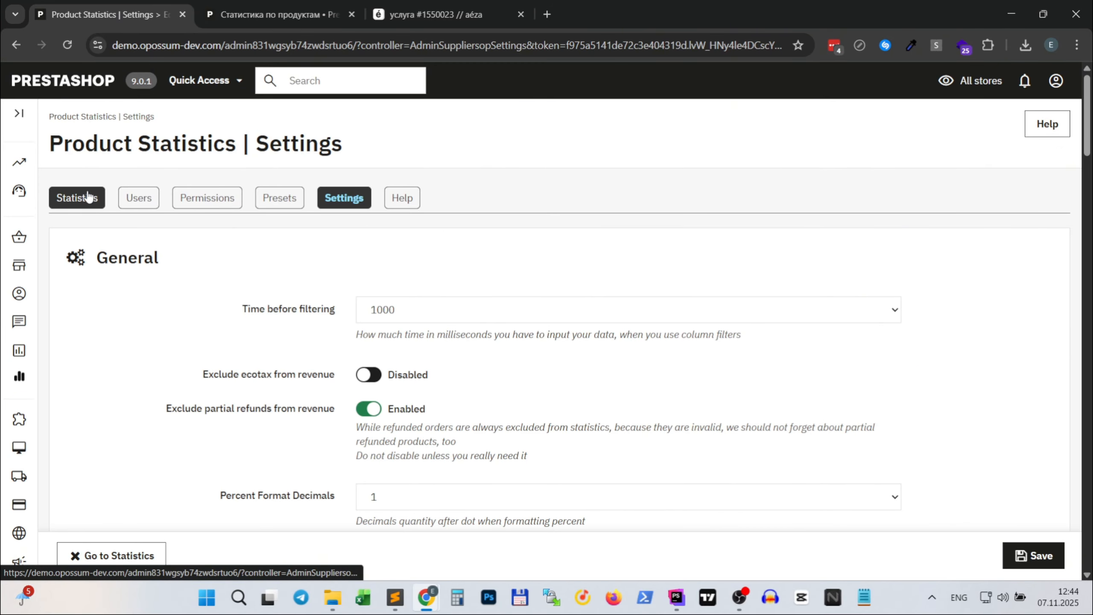
- Return to the product statistics and look over the stock report's filters and product table
left_click(80, 197)
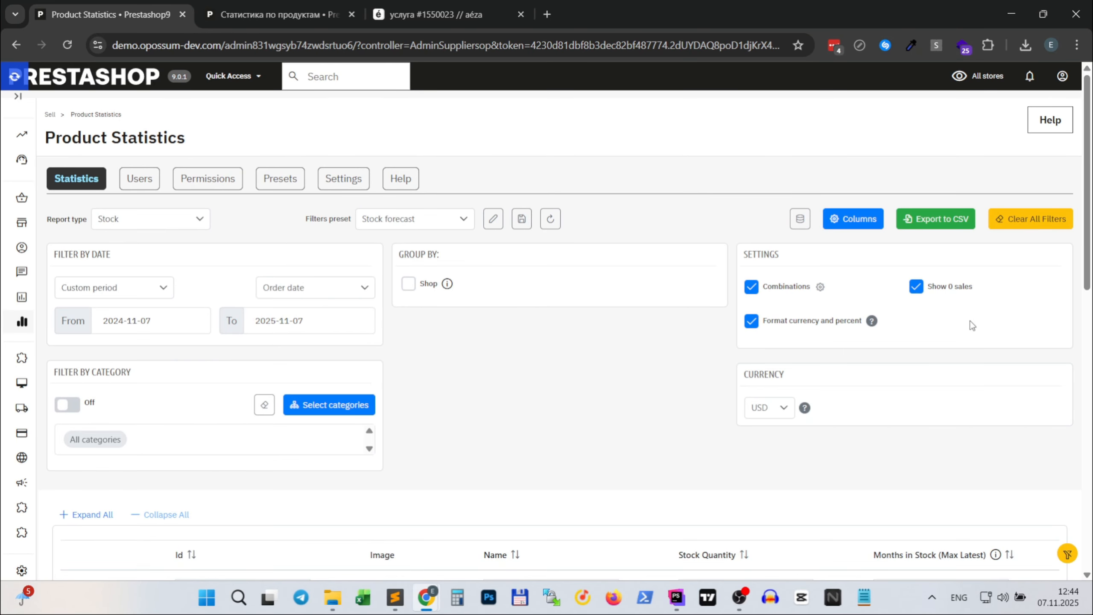
scroll(537, 359, "down", 12)
scroll(537, 357, "up", 12)
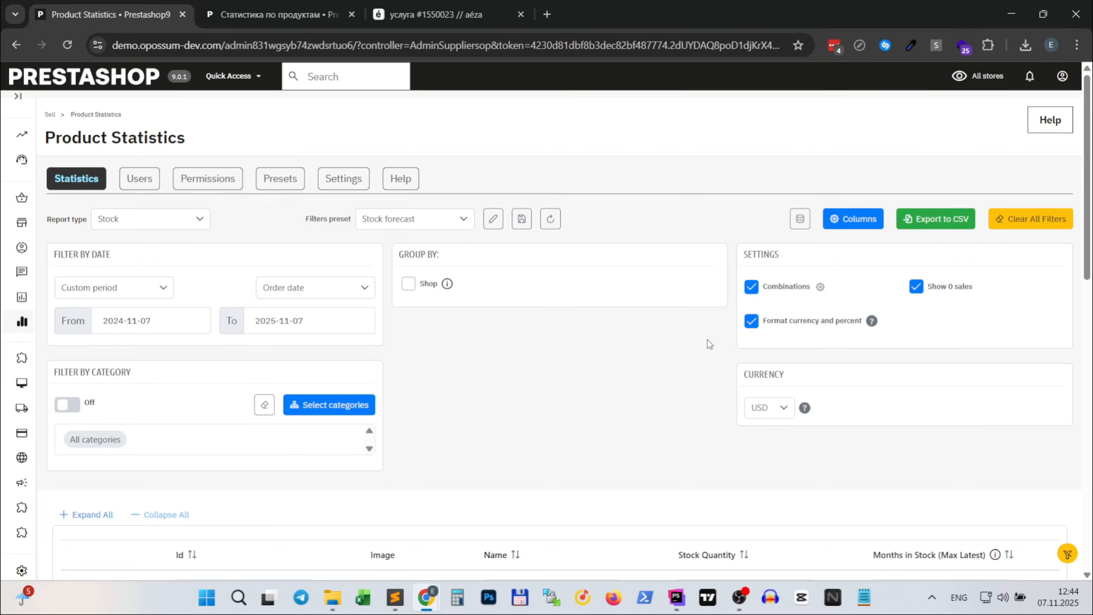
scroll(698, 344, "down", 5)
scroll(683, 348, "up", 5)
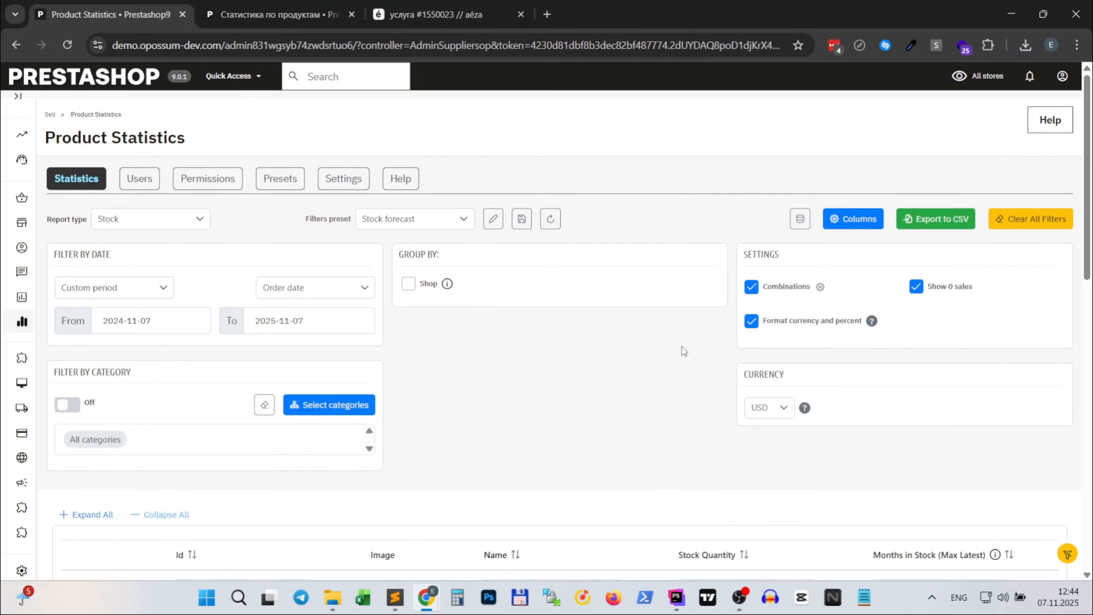